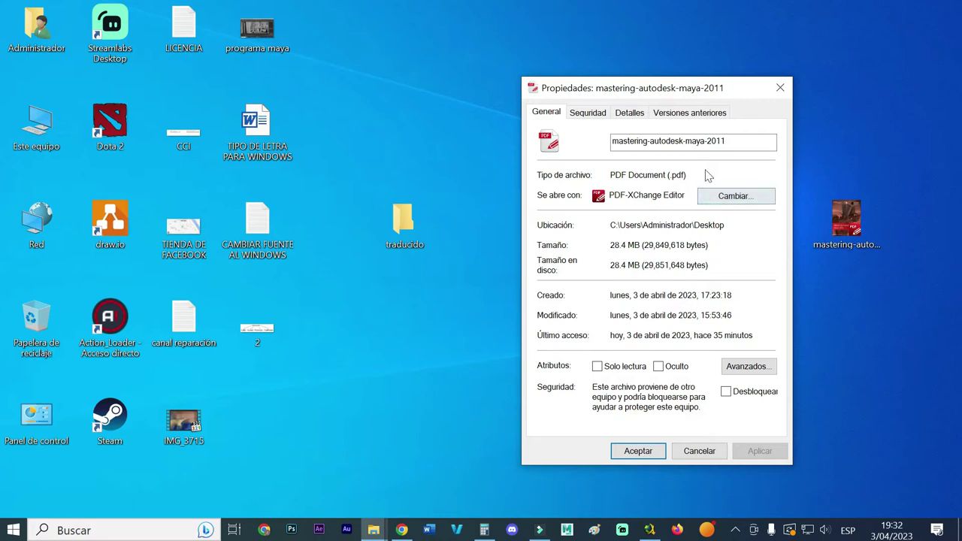
Step: Close the properties of mastering-autodesk-maya-2011, switch to Chrome and open iLovePDF's Dividir PDF tool
{"action": "left_click_drag", "start_coordinate": [696, 142], "coordinate": [741, 143]}
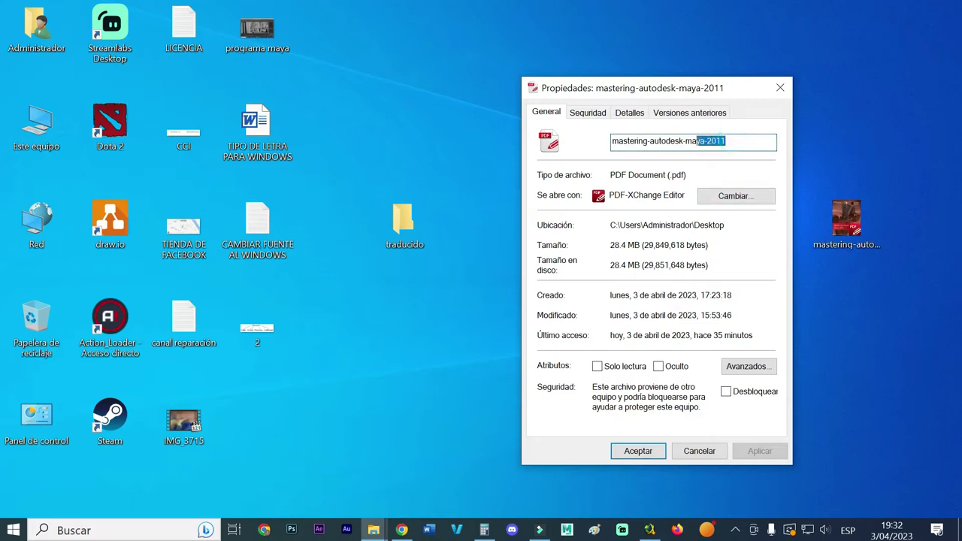
{"action": "left_click", "coordinate": [781, 90]}
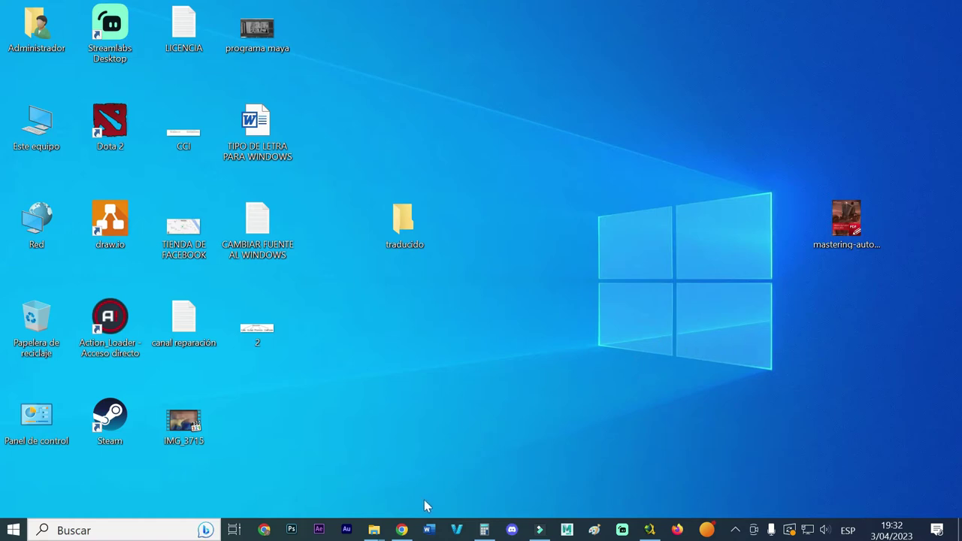
{"action": "left_click", "coordinate": [401, 530]}
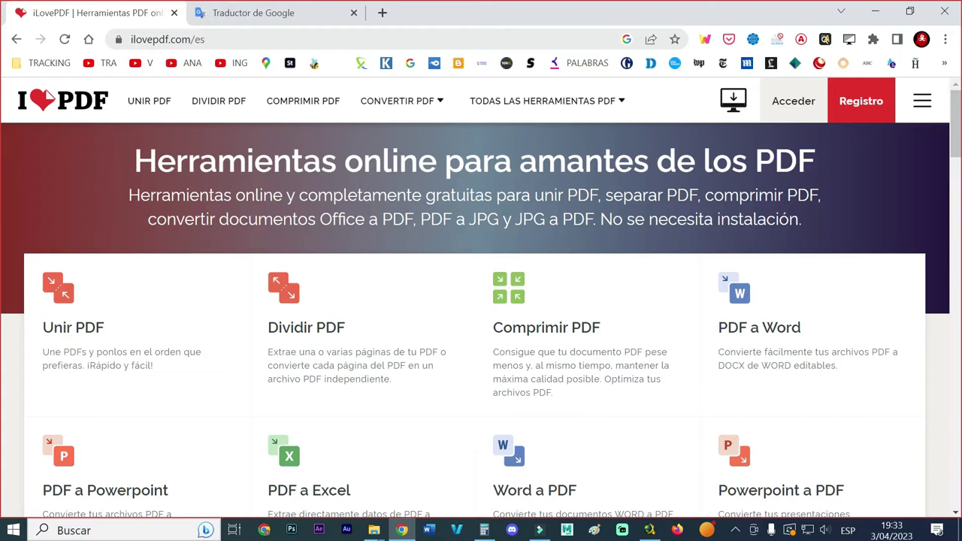
{"action": "left_click", "coordinate": [71, 106]}
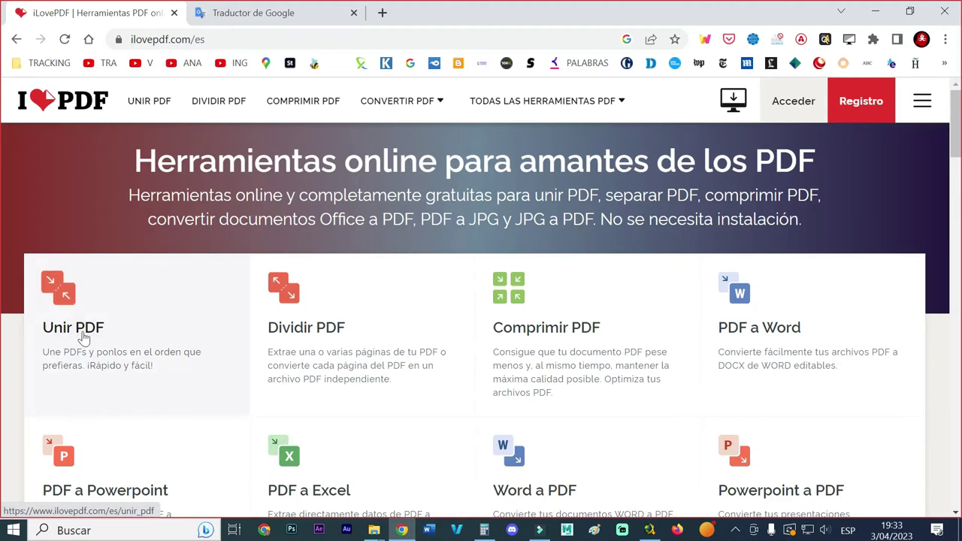
{"action": "left_click", "coordinate": [316, 294]}
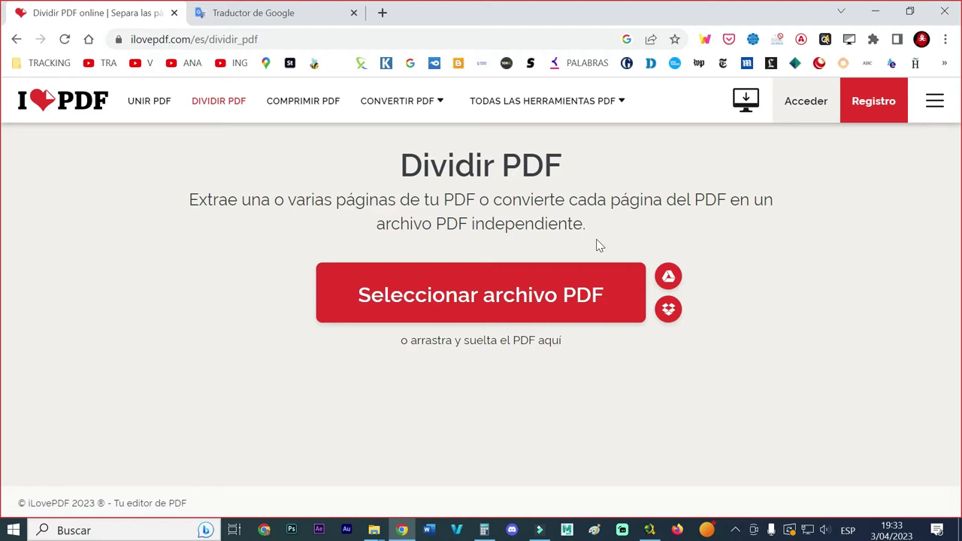
Step: Remove the uploaded mastering-autodesk-maya-2011-151-301.pdf from Google Translate's document translation
{"action": "left_click", "coordinate": [289, 21]}
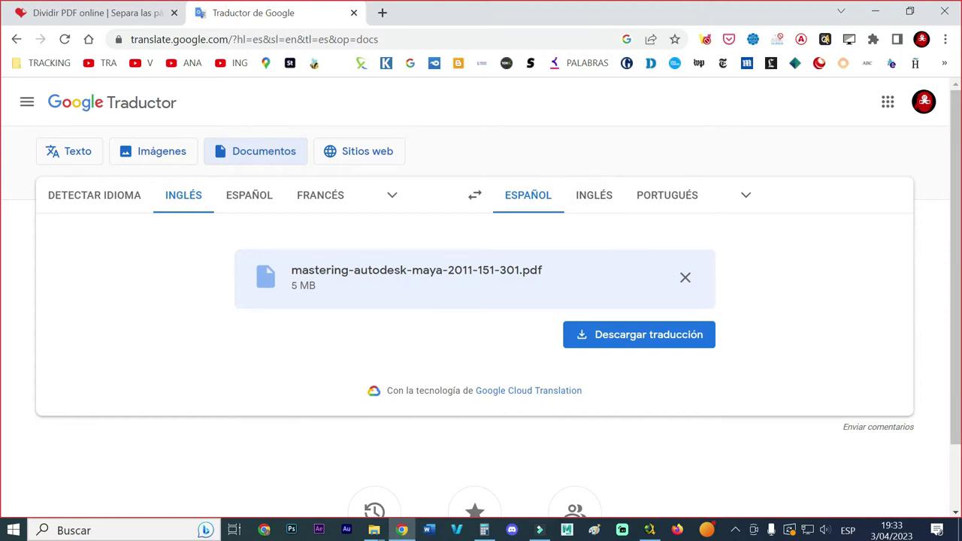
{"action": "left_click", "coordinate": [685, 280]}
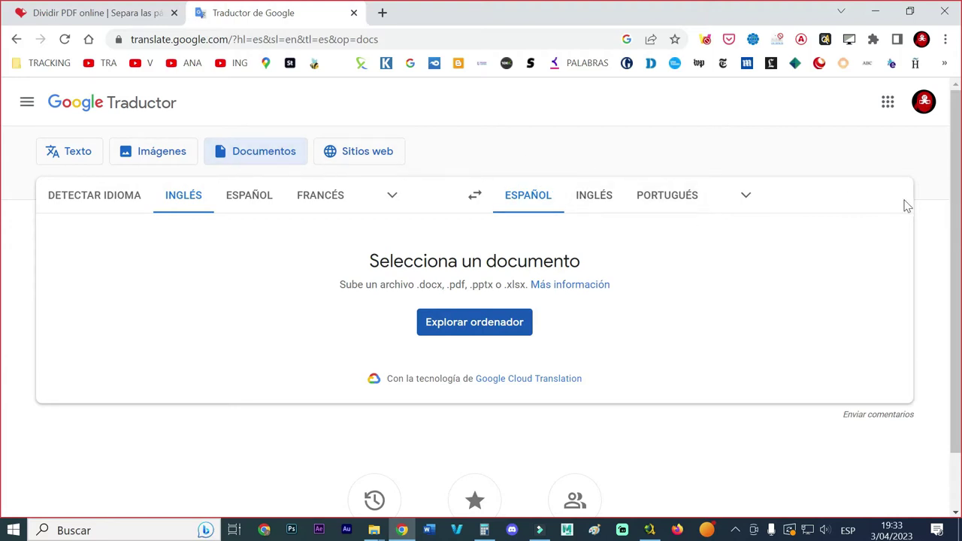
{"action": "scroll", "coordinate": [957, 213], "scroll_direction": "down", "scroll_amount": 1}
{"action": "scroll", "coordinate": [956, 213], "scroll_direction": "up", "scroll_amount": 1}
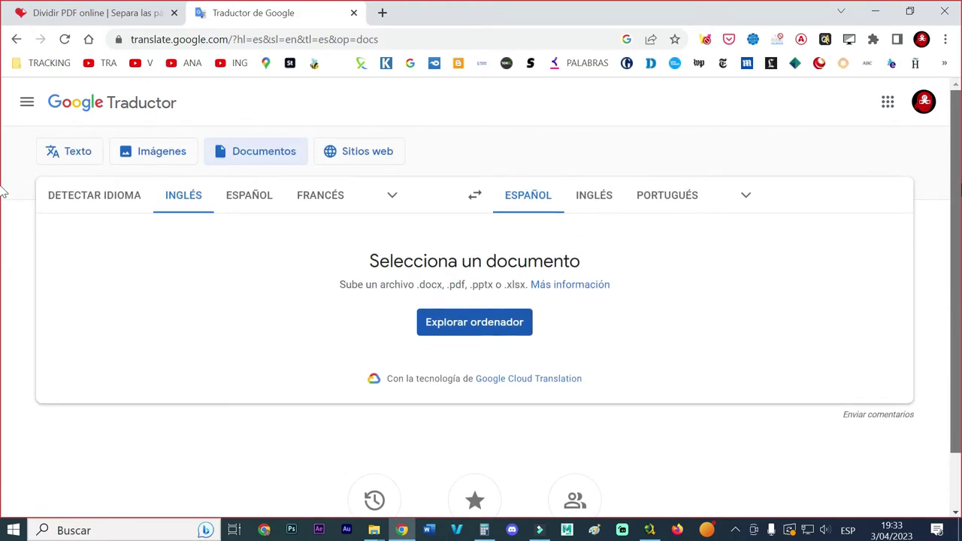
Step: Load mastering-autodesk-maya-2011 from the desktop into iLovePDF's Dividir PDF tool
{"action": "left_click", "coordinate": [113, 18]}
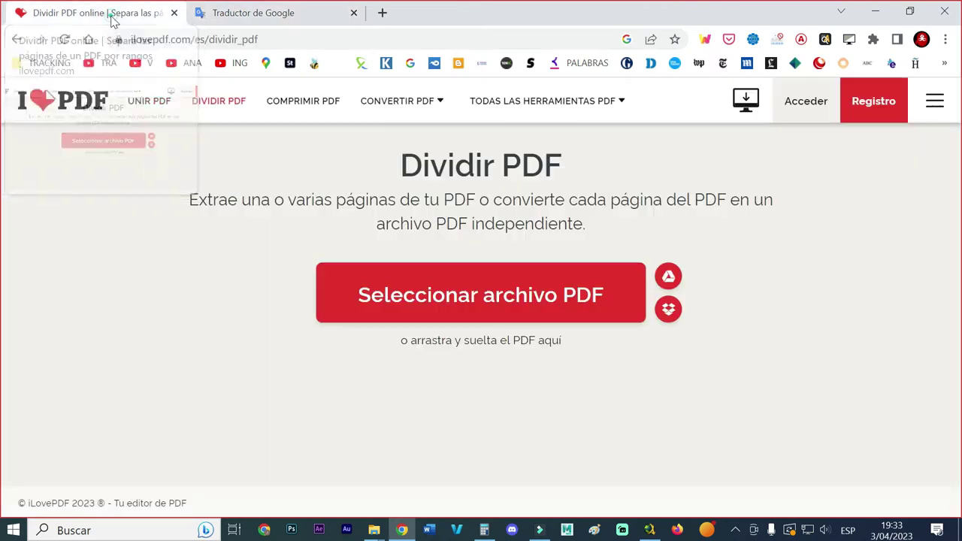
{"action": "left_click", "coordinate": [498, 283]}
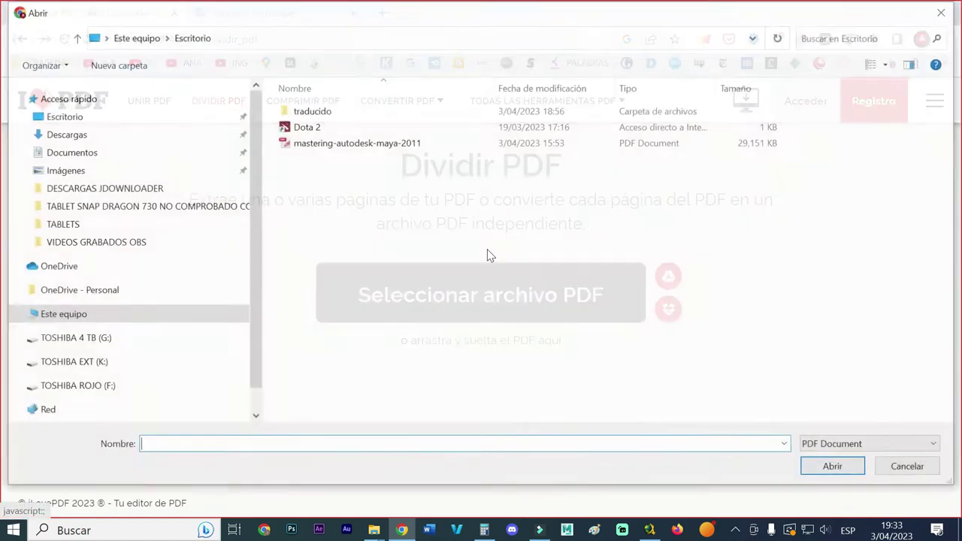
{"action": "double_click", "coordinate": [407, 144]}
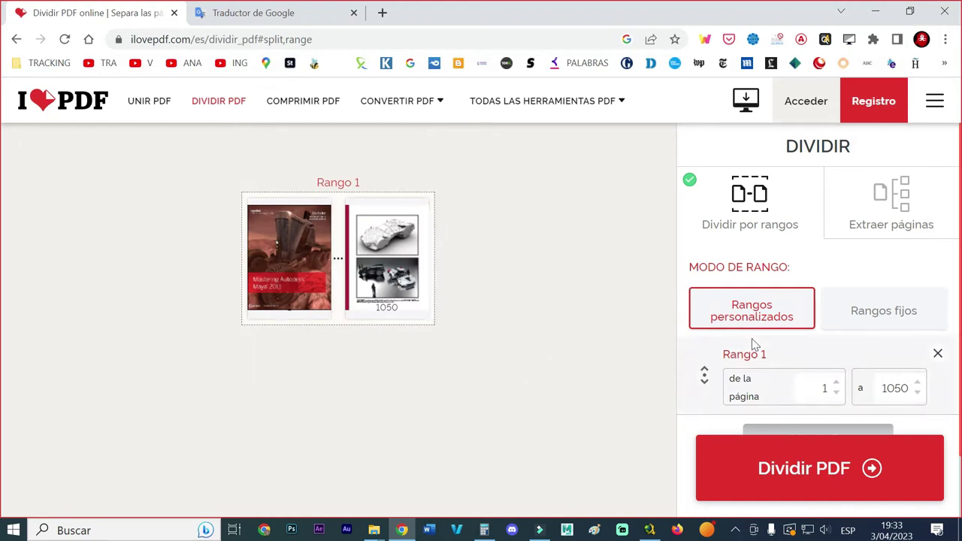
Step: Set the end page of the first custom split range to 150
{"action": "scroll", "coordinate": [754, 344], "scroll_direction": "down", "scroll_amount": 2}
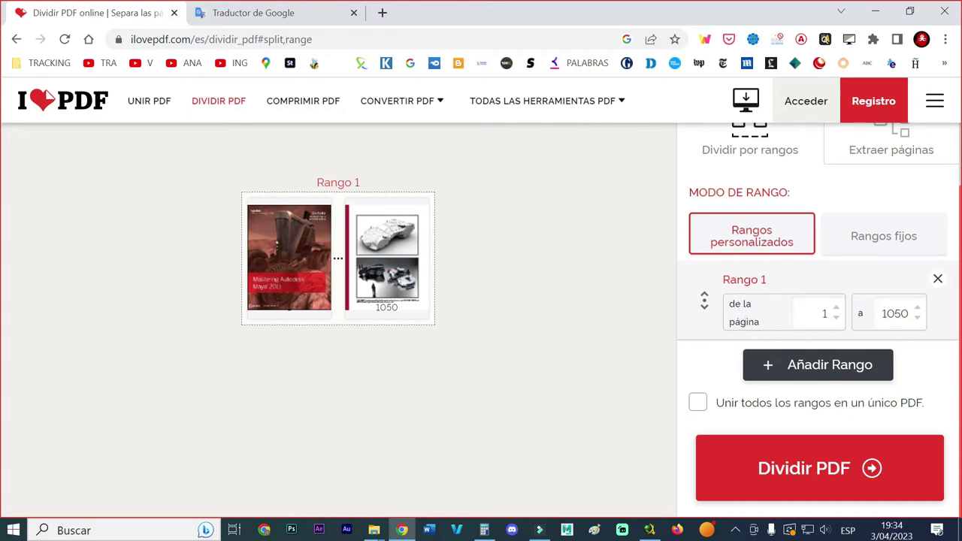
{"action": "double_click", "coordinate": [894, 313]}
{"action": "type", "text": "150"}
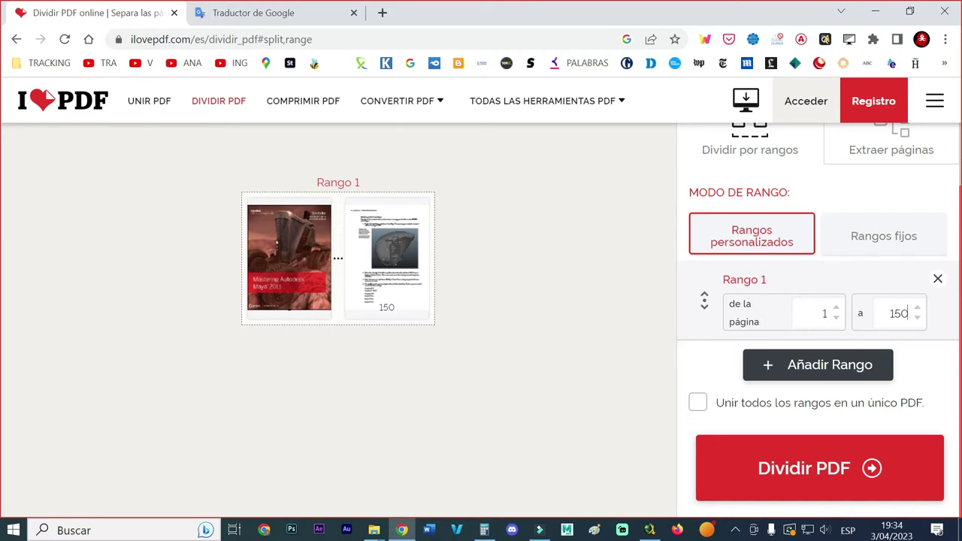
{"action": "key", "text": "Down"}
{"action": "scroll", "coordinate": [891, 333], "scroll_direction": "up", "scroll_amount": 1}
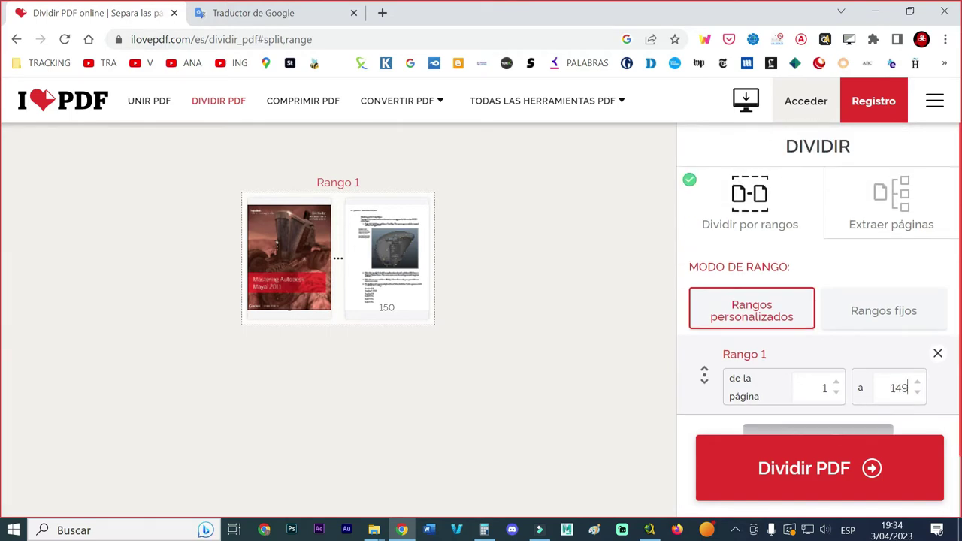
{"action": "left_click", "coordinate": [917, 382]}
{"action": "scroll", "coordinate": [935, 384], "scroll_direction": "down", "scroll_amount": 1}
Step: Add a second split range ending at page 301 and a third one ending at page 452
{"action": "left_click", "coordinate": [793, 367]}
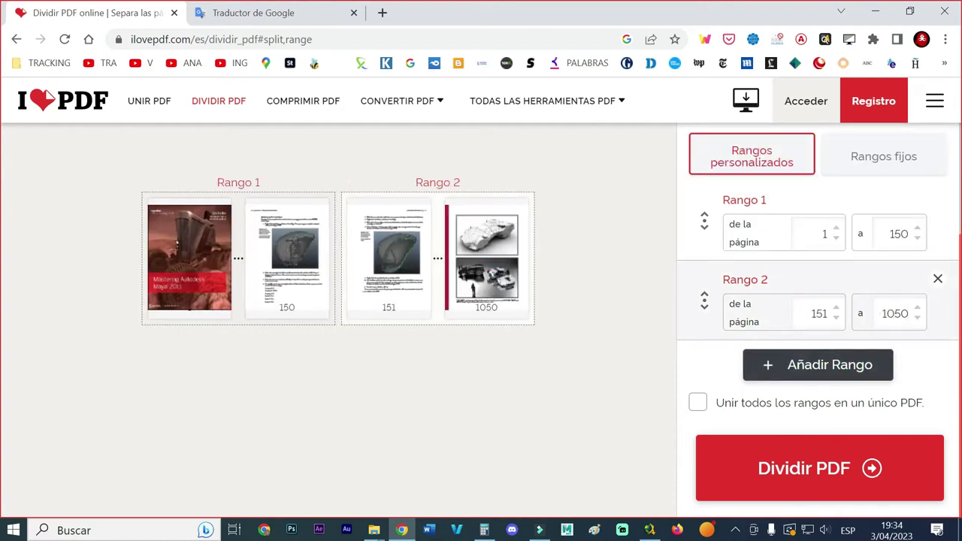
{"action": "double_click", "coordinate": [878, 313]}
{"action": "type", "text": "301"}
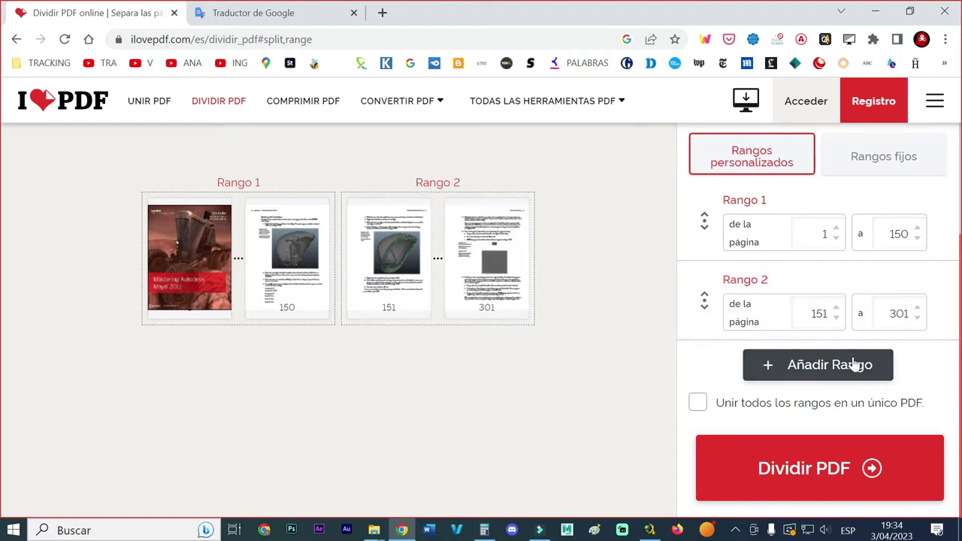
{"action": "left_click", "coordinate": [854, 364]}
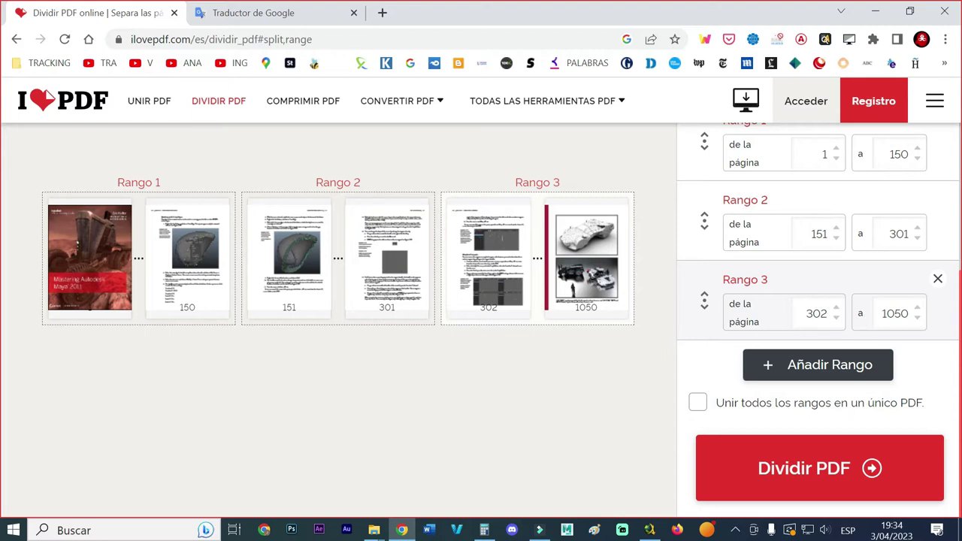
{"action": "double_click", "coordinate": [883, 314]}
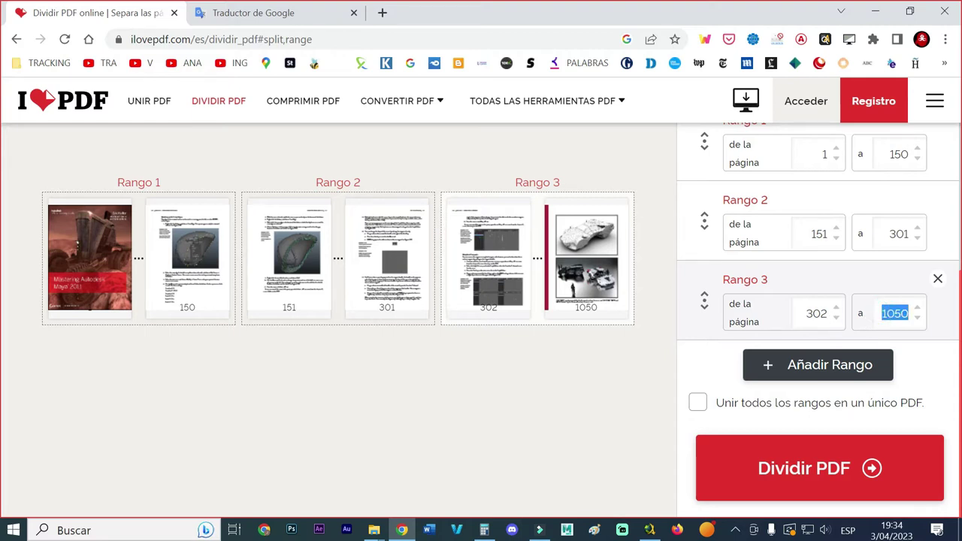
{"action": "type", "text": "452"}
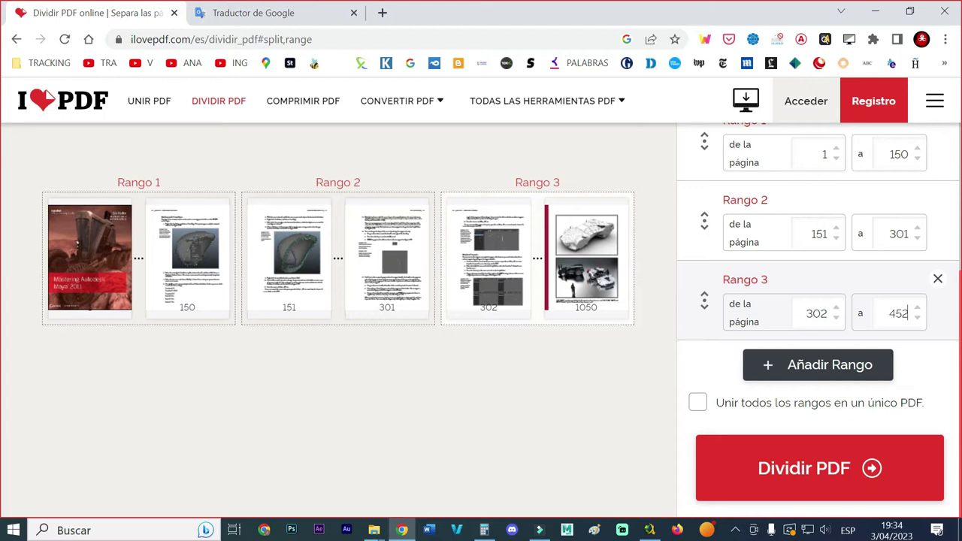
Step: Add a fourth split range ending at page 603 and a fifth one ending at page 753
{"action": "left_click", "coordinate": [846, 369]}
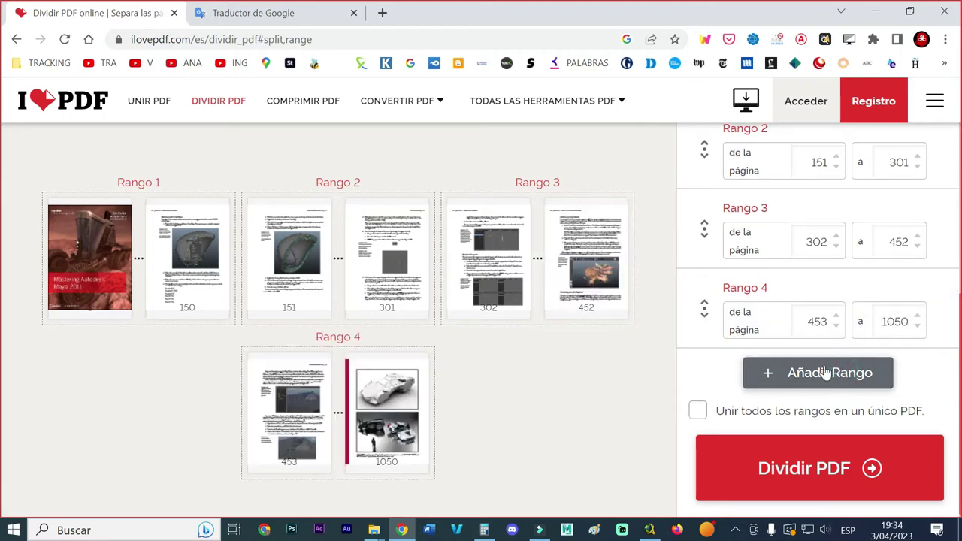
{"action": "double_click", "coordinate": [894, 321]}
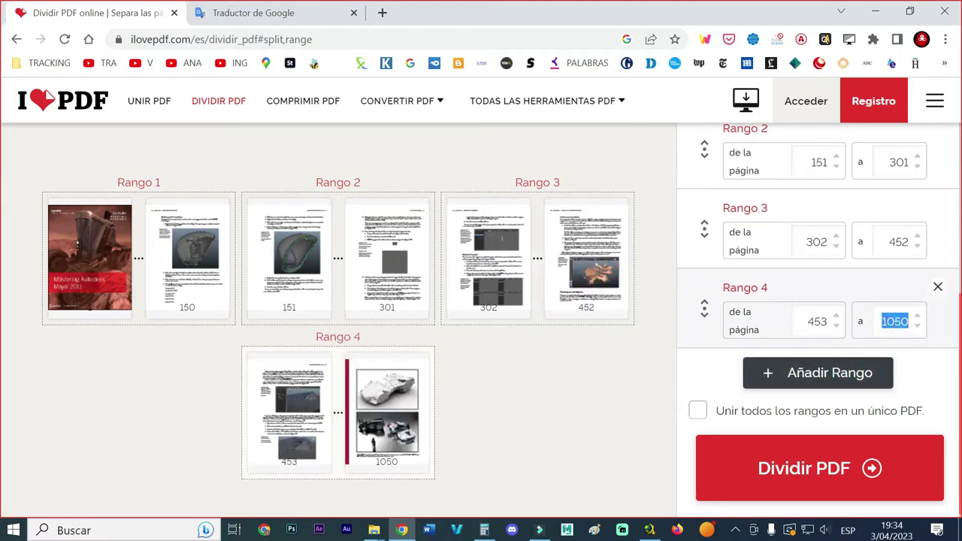
{"action": "type", "text": "603"}
{"action": "left_click", "coordinate": [873, 371]}
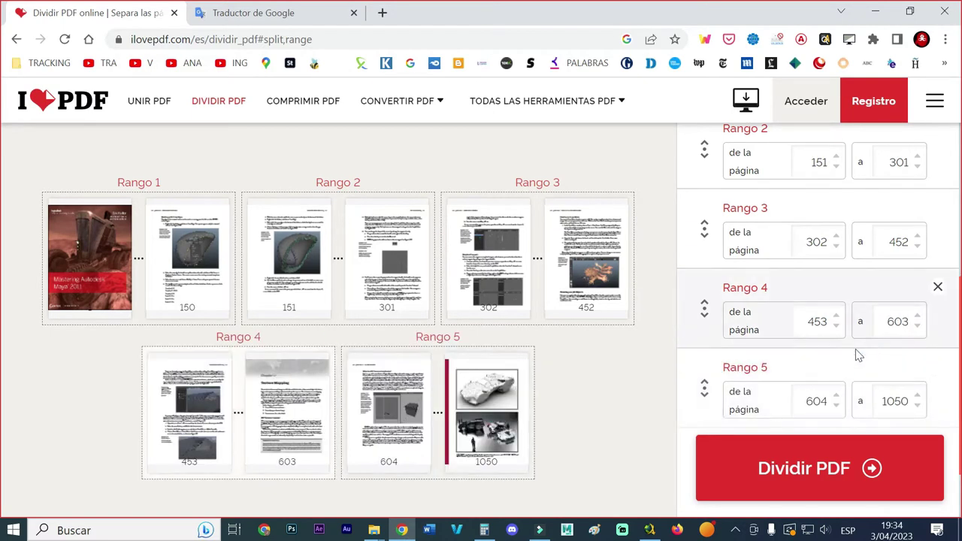
{"action": "left_click_drag", "start_coordinate": [885, 401], "coordinate": [892, 400]}
{"action": "double_click", "coordinate": [889, 400]}
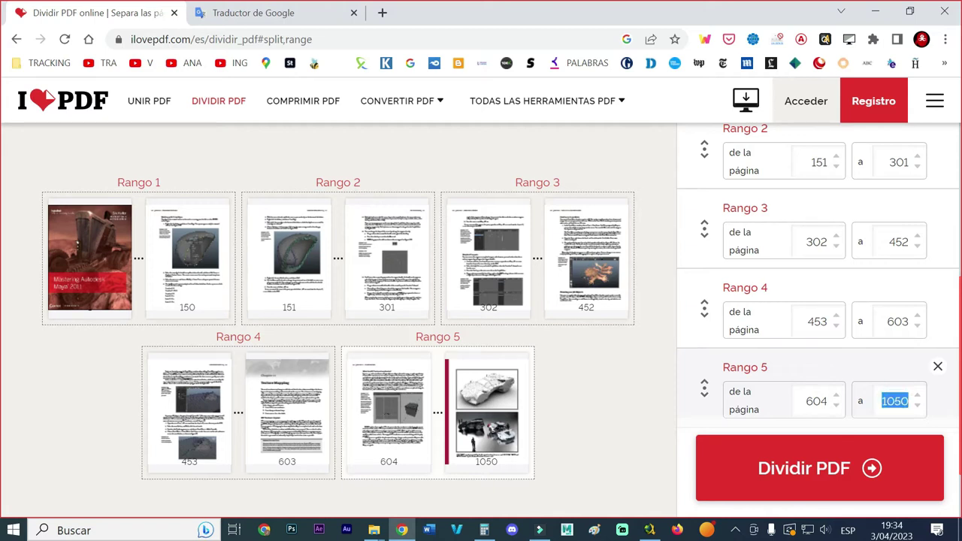
{"action": "type", "text": "7"}
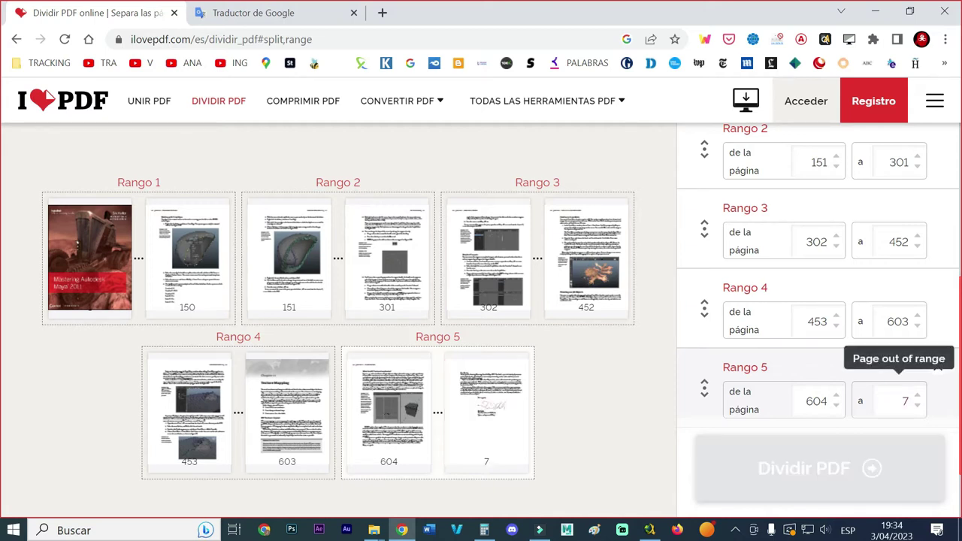
{"action": "type", "text": "54"}
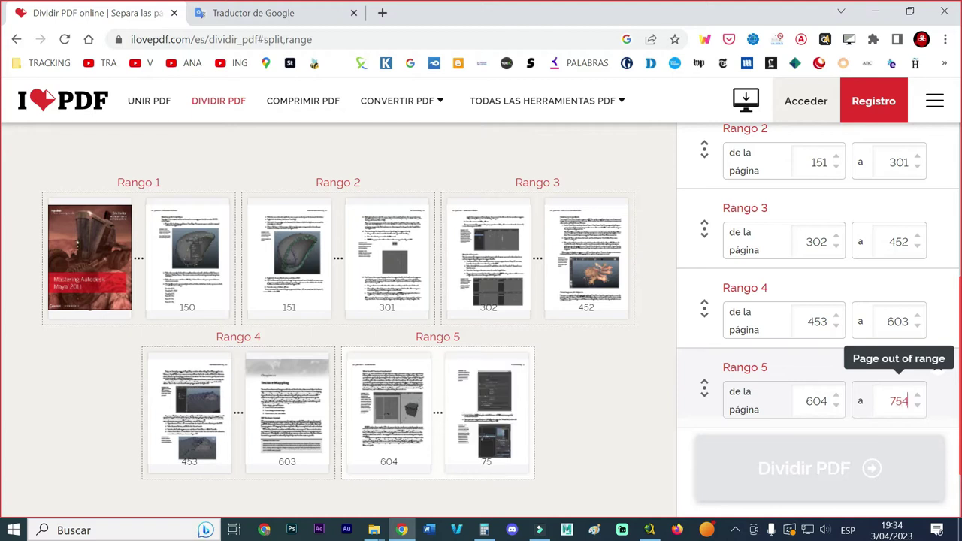
{"action": "scroll", "coordinate": [879, 376], "scroll_direction": "down", "scroll_amount": 2}
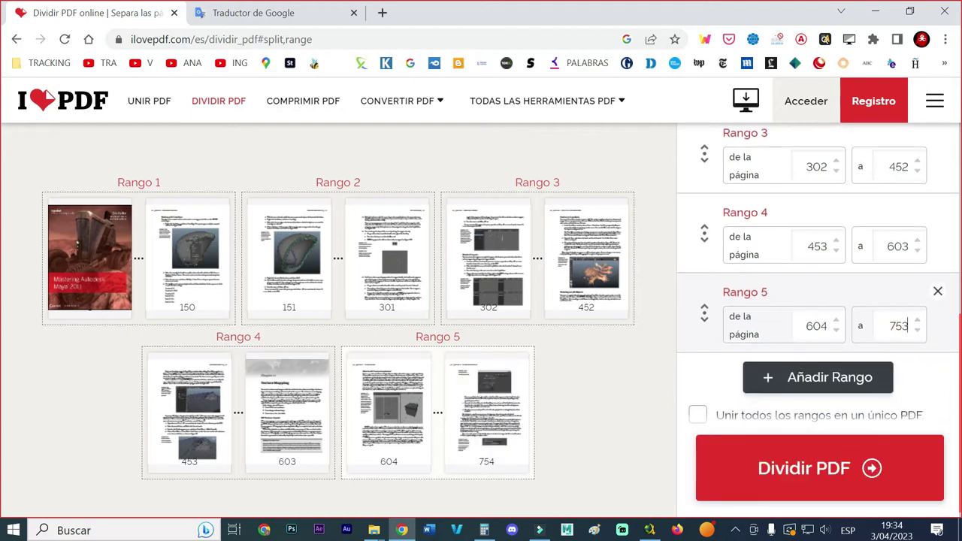
Step: Add a sixth split range starting at page 754 and ending at page 905
{"action": "left_click", "coordinate": [879, 384]}
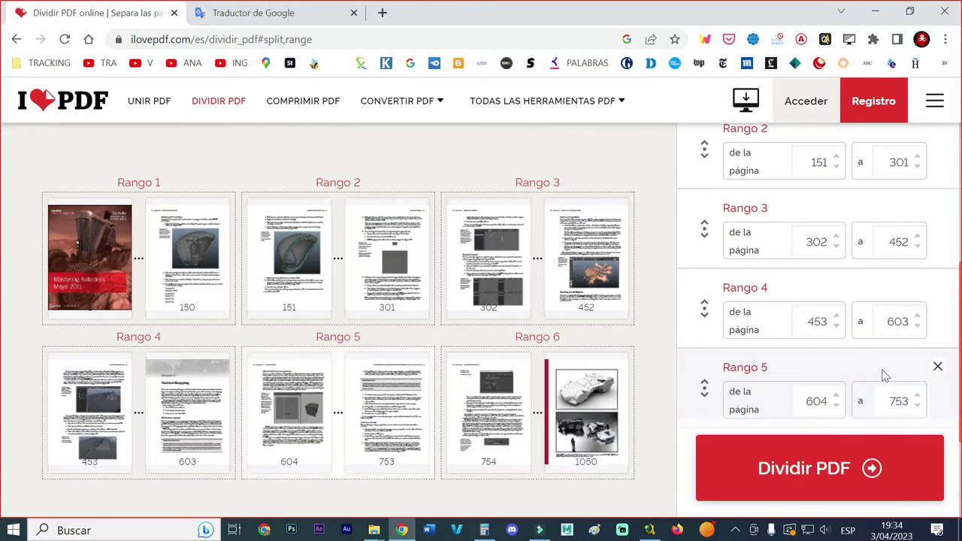
{"action": "double_click", "coordinate": [889, 401]}
{"action": "scroll", "coordinate": [902, 363], "scroll_direction": "down", "scroll_amount": 1}
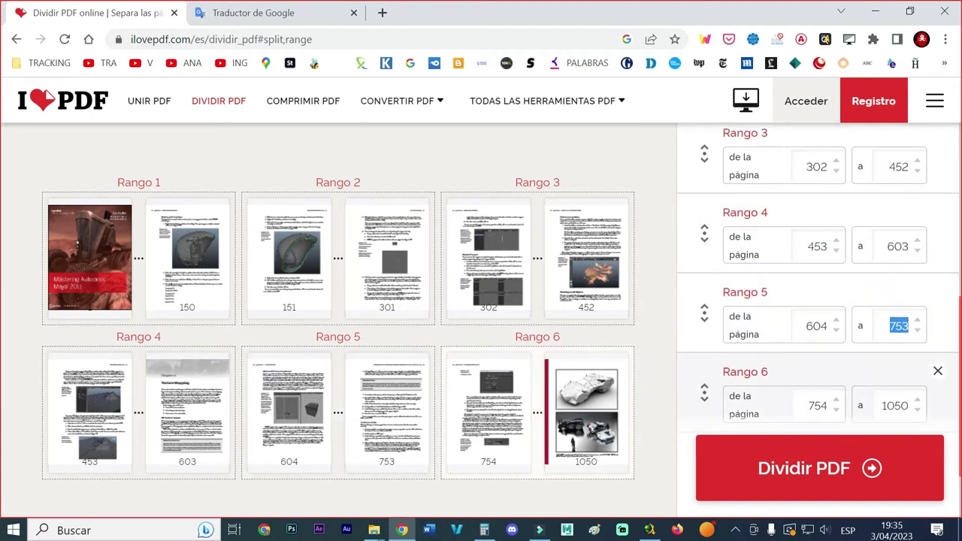
{"action": "double_click", "coordinate": [894, 405]}
{"action": "type", "text": "905"}
Step: Add a seventh split range covering pages 906 to 1050
{"action": "scroll", "coordinate": [897, 368], "scroll_direction": "down", "scroll_amount": 1}
{"action": "left_click", "coordinate": [884, 361]}
{"action": "scroll", "coordinate": [886, 364], "scroll_direction": "up", "scroll_amount": 1}
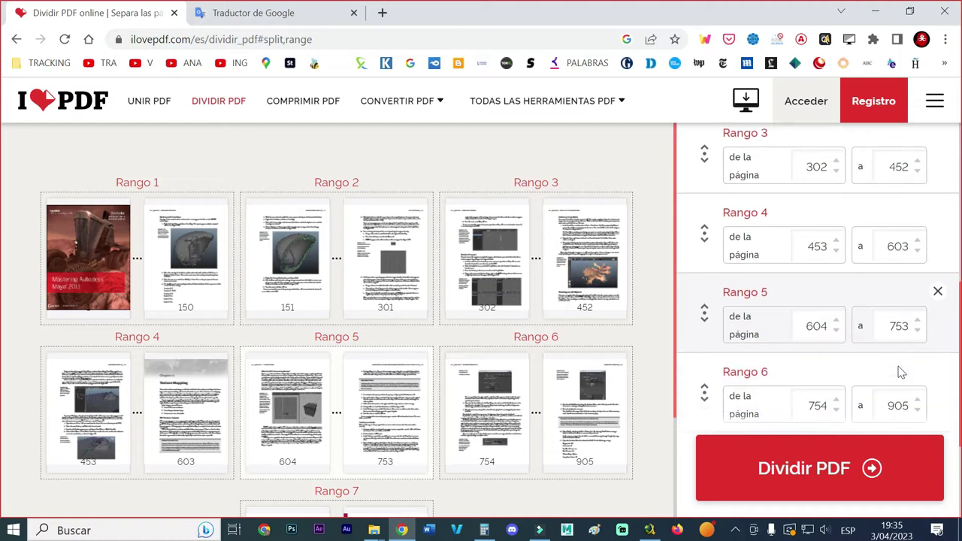
{"action": "scroll", "coordinate": [894, 387], "scroll_direction": "down", "scroll_amount": 2}
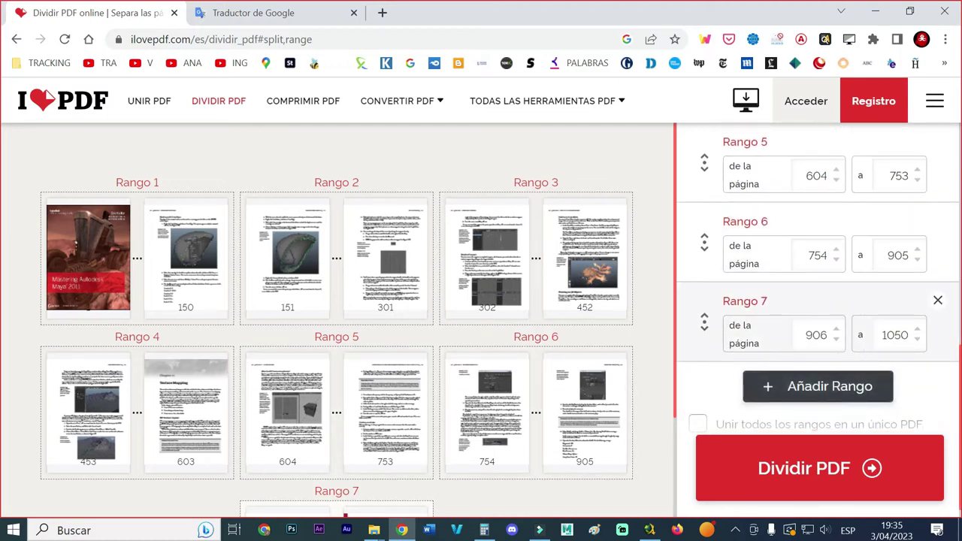
{"action": "double_click", "coordinate": [894, 335]}
{"action": "type", "text": "1050"}
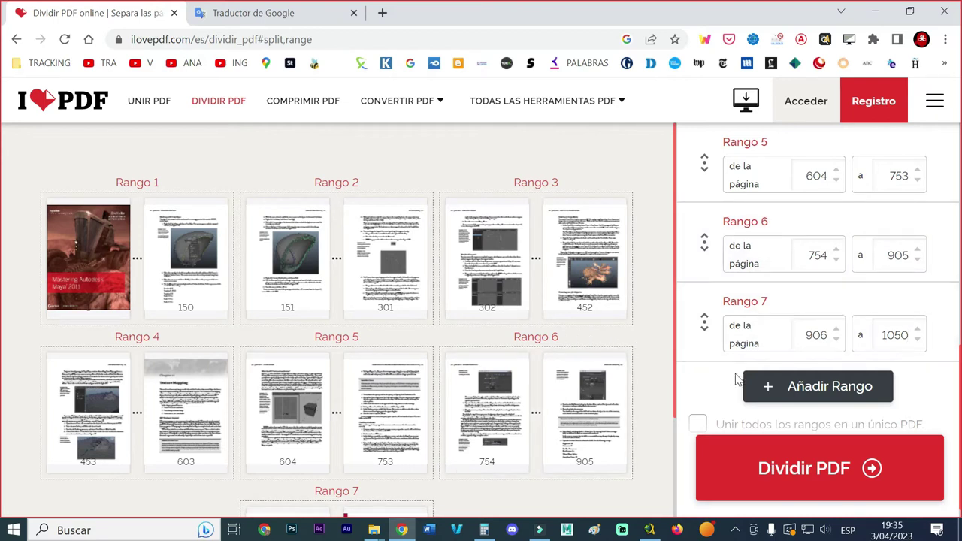
Step: Split the PDF into the defined ranges and download the resulting archive
{"action": "scroll", "coordinate": [740, 380], "scroll_direction": "down", "scroll_amount": 1}
{"action": "left_click", "coordinate": [782, 456]}
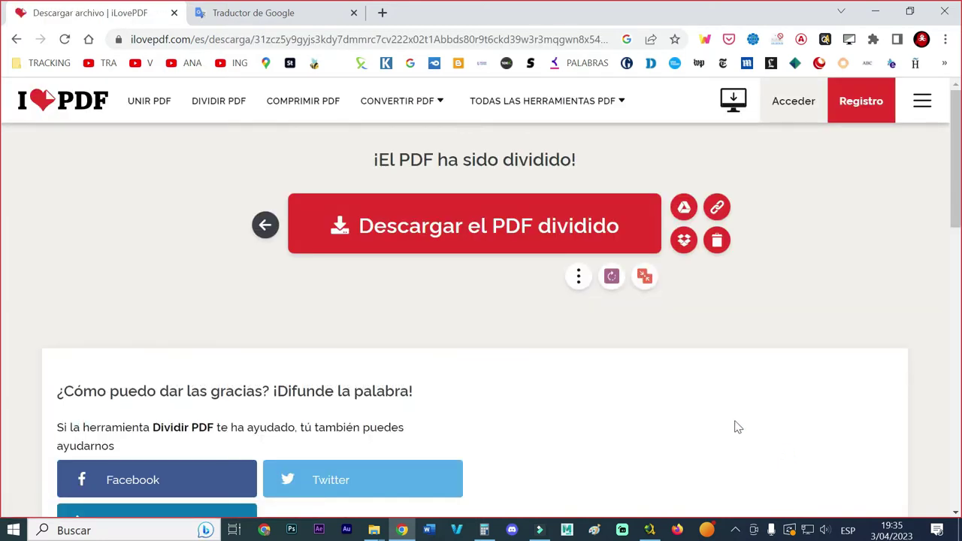
{"action": "left_click", "coordinate": [496, 219]}
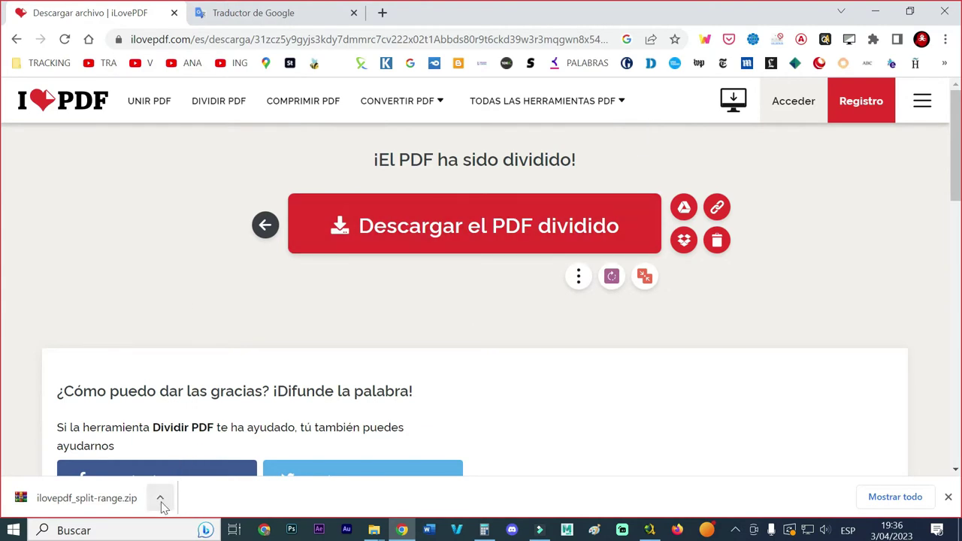
Step: Move the downloaded ilovepdf_split-range archive from the Descargas folder to the desktop
{"action": "left_click", "coordinate": [161, 499]}
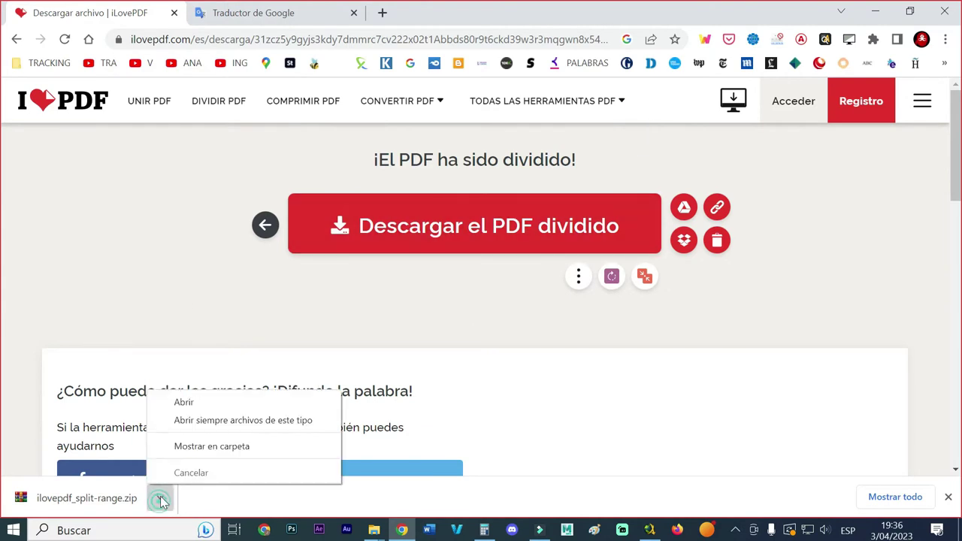
{"action": "left_click", "coordinate": [211, 446]}
{"action": "right_click", "coordinate": [392, 269]}
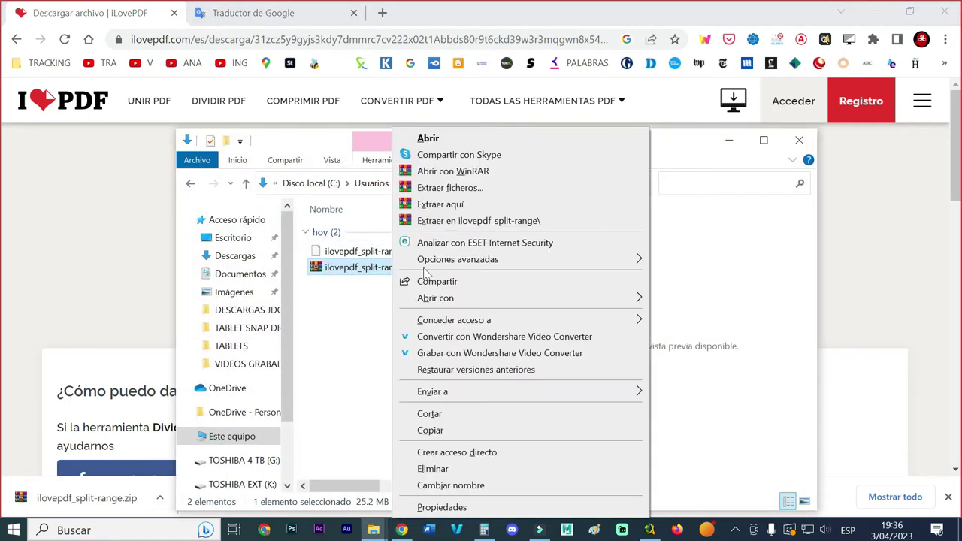
{"action": "left_click", "coordinate": [427, 414]}
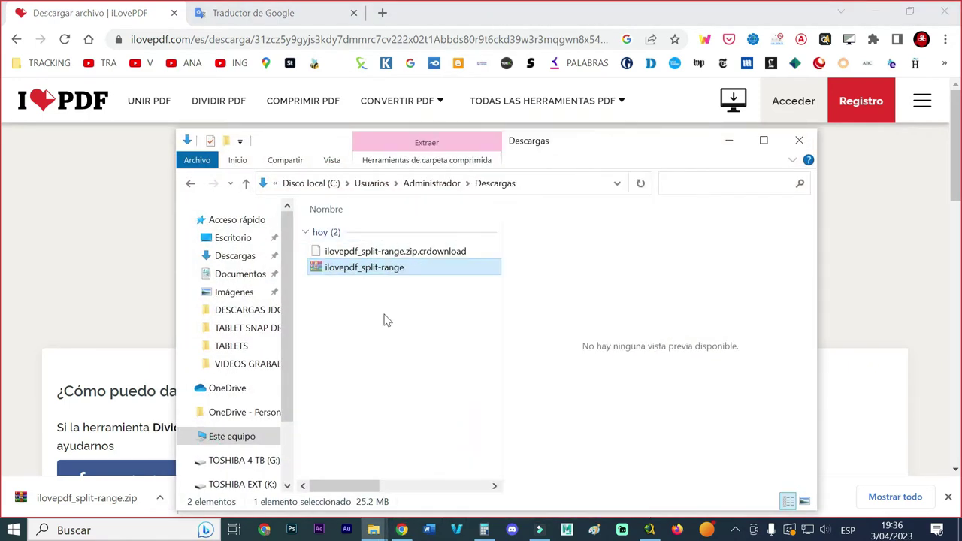
{"action": "left_click", "coordinate": [730, 139]}
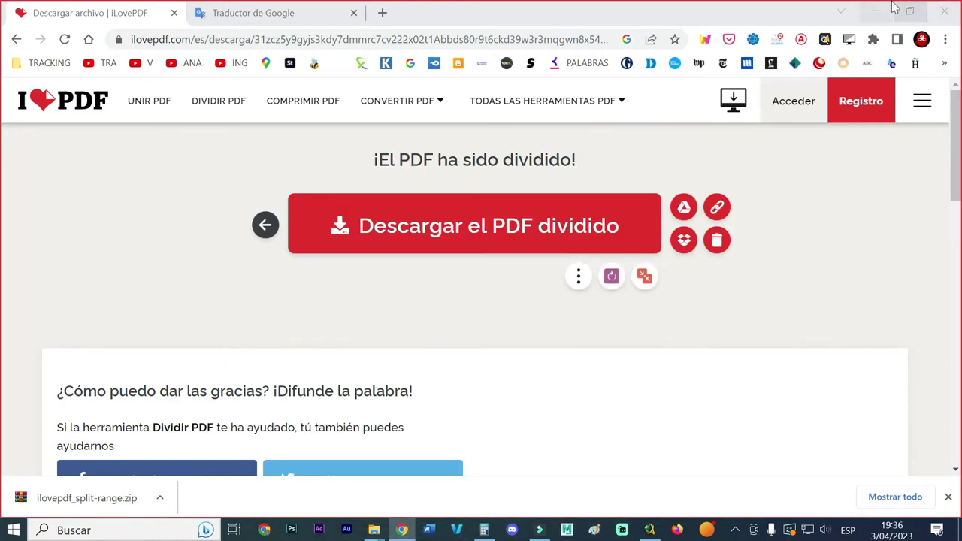
{"action": "left_click", "coordinate": [876, 11]}
{"action": "right_click", "coordinate": [463, 331]}
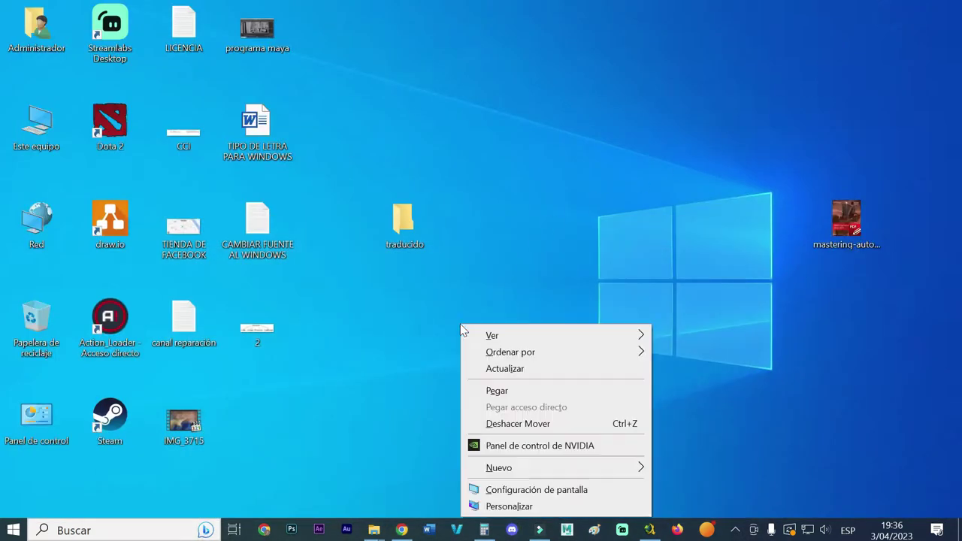
{"action": "left_click", "coordinate": [525, 392]}
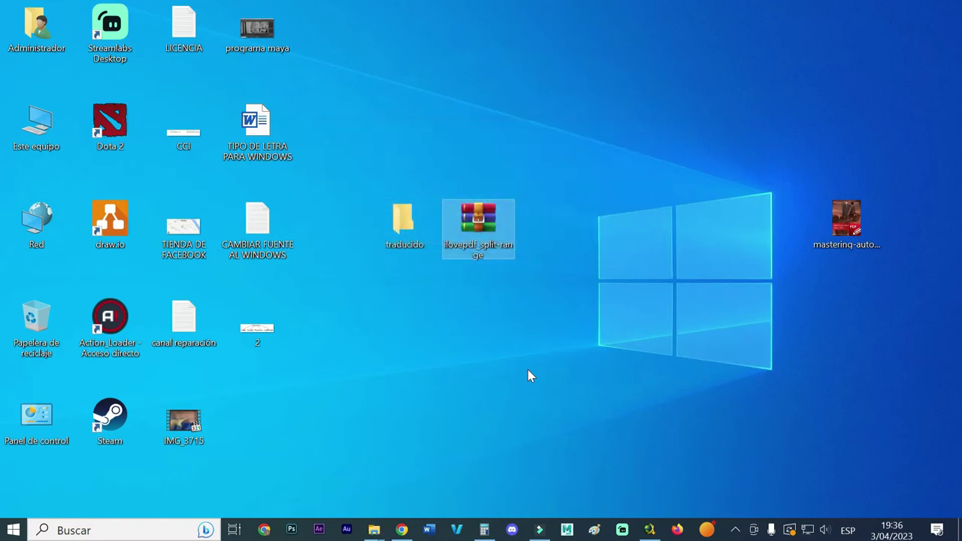
{"action": "left_click", "coordinate": [503, 278]}
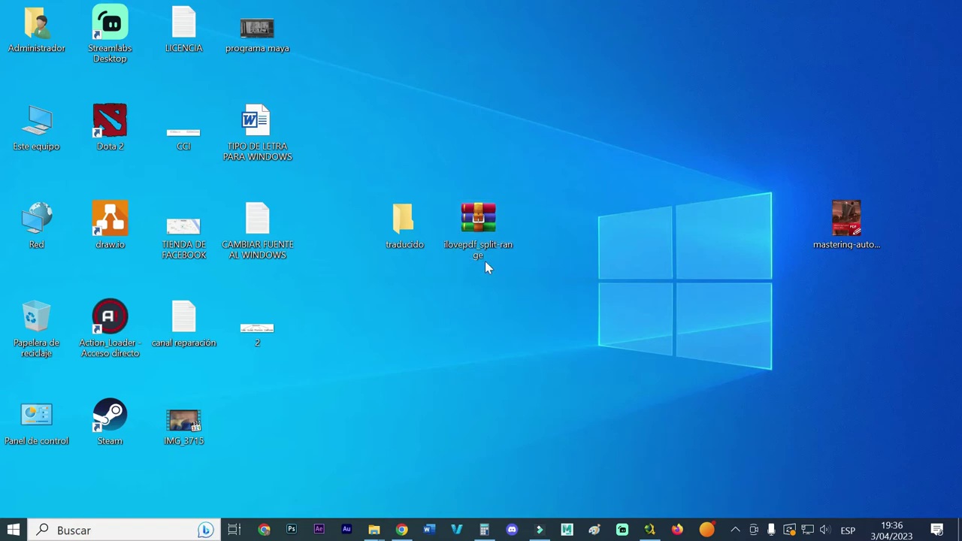
Step: Rearrange the ilovepdf_split-range archive and the traducido folder on the desktop, and check the contents of traducido
{"action": "left_click_drag", "start_coordinate": [482, 253], "coordinate": [289, 421]}
{"action": "left_click_drag", "start_coordinate": [403, 222], "coordinate": [547, 227]}
{"action": "double_click", "coordinate": [551, 229]}
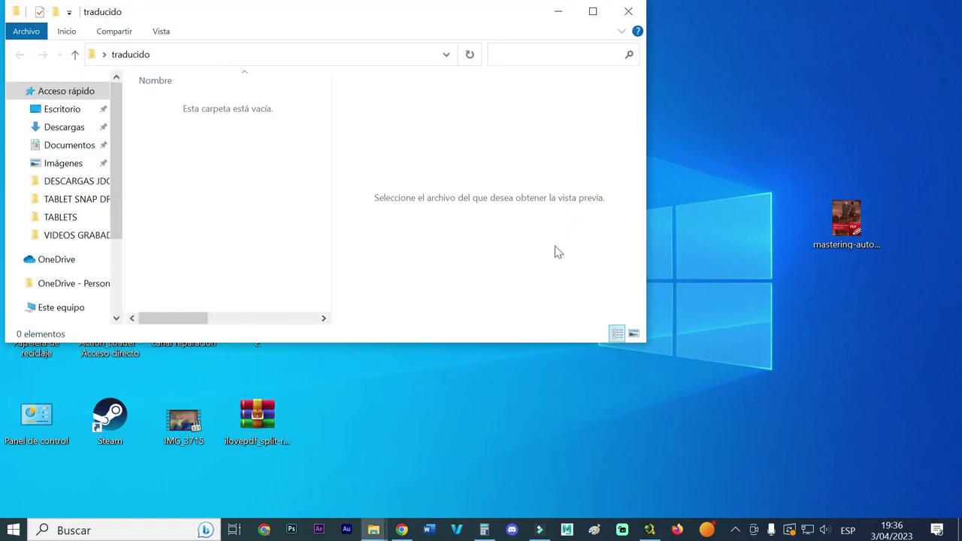
{"action": "left_click", "coordinate": [628, 12]}
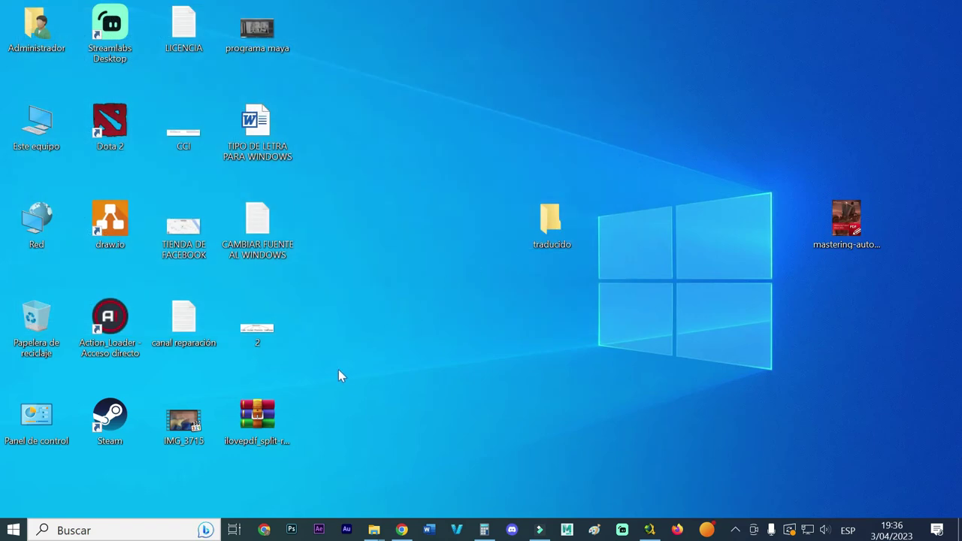
Step: Extract the PDF parts from the ilovepdf_split-range archive directly onto the desktop
{"action": "right_click", "coordinate": [262, 425]}
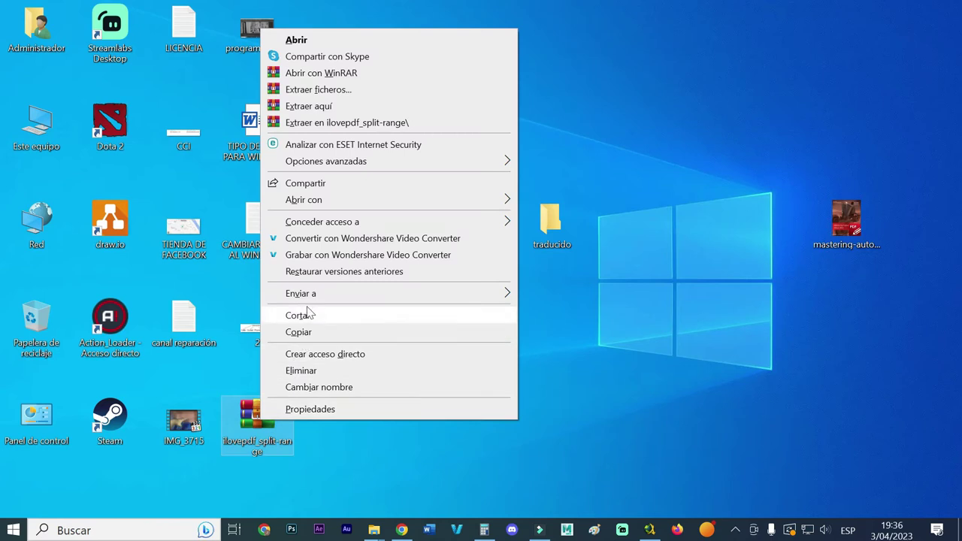
{"action": "left_click", "coordinate": [356, 105]}
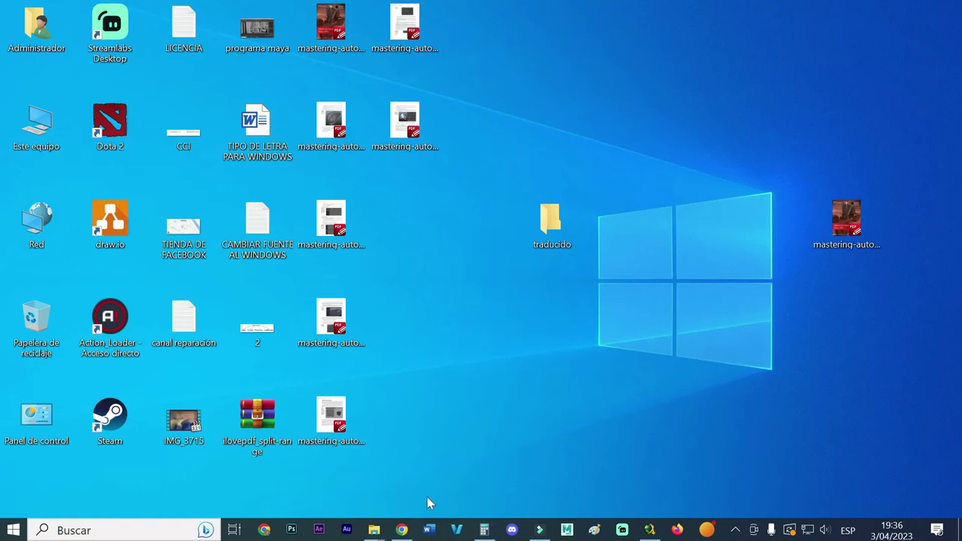
Step: In Google Translate, translate mastering-autodesk-maya-2011-1-150 from English to Spanish and download it, clearing the document once saved
{"action": "left_click", "coordinate": [401, 530]}
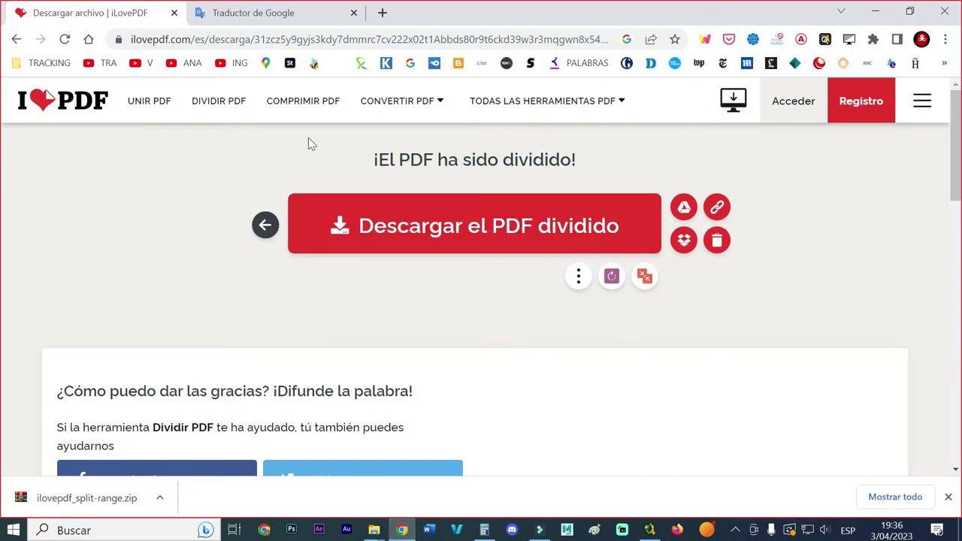
{"action": "left_click", "coordinate": [299, 6]}
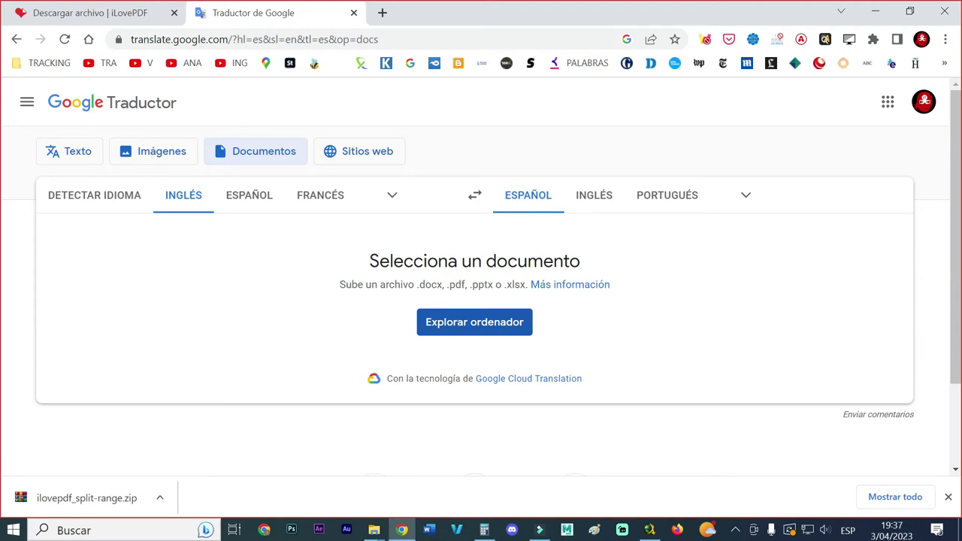
{"action": "left_click", "coordinate": [449, 320]}
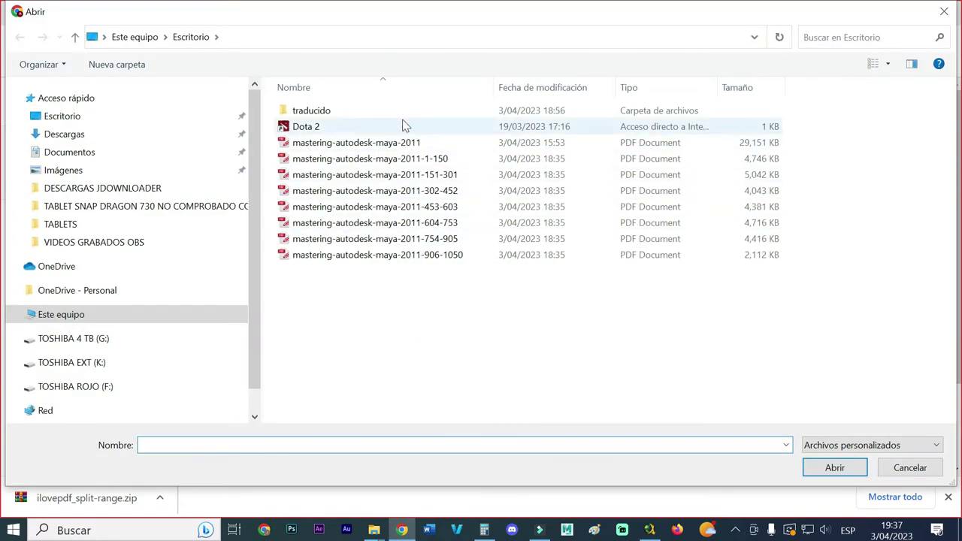
{"action": "left_click", "coordinate": [640, 143]}
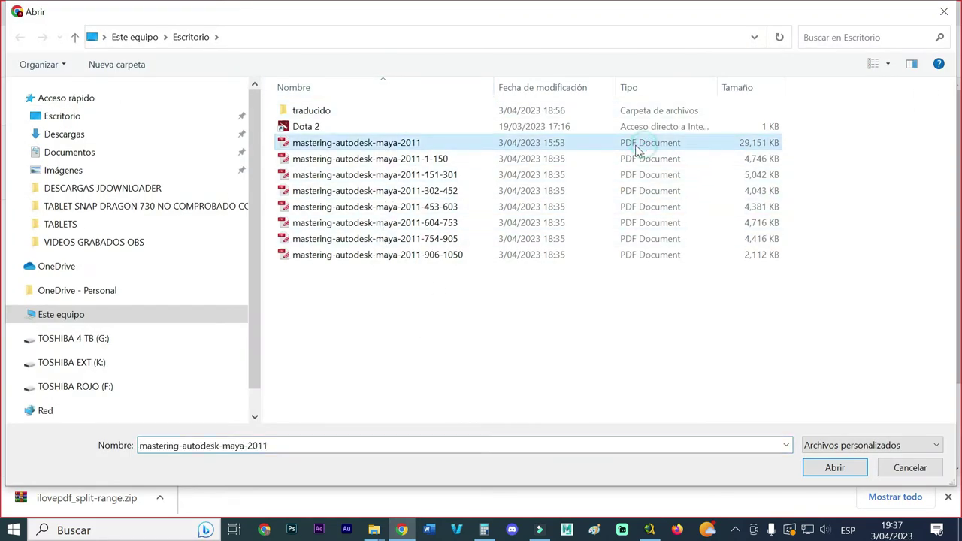
{"action": "left_click", "coordinate": [443, 163]}
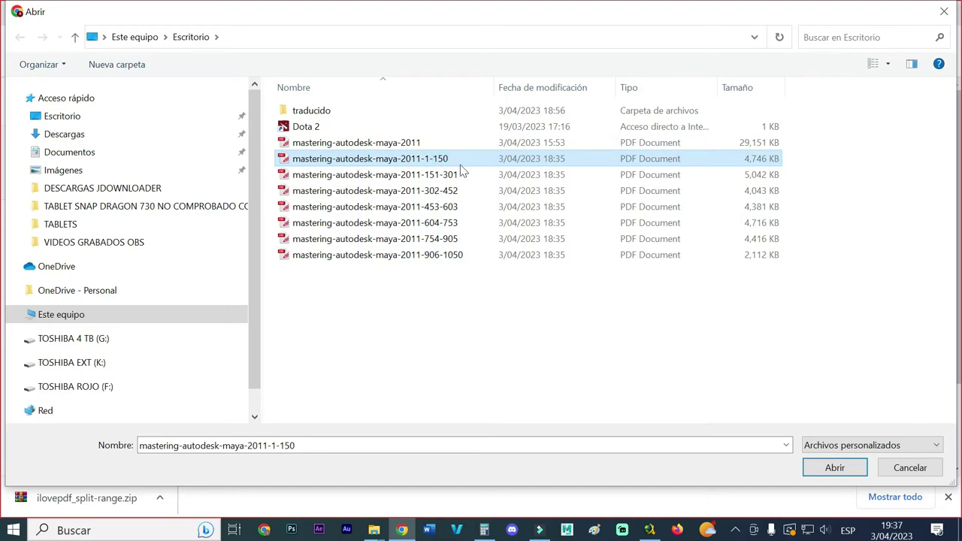
{"action": "double_click", "coordinate": [544, 161]}
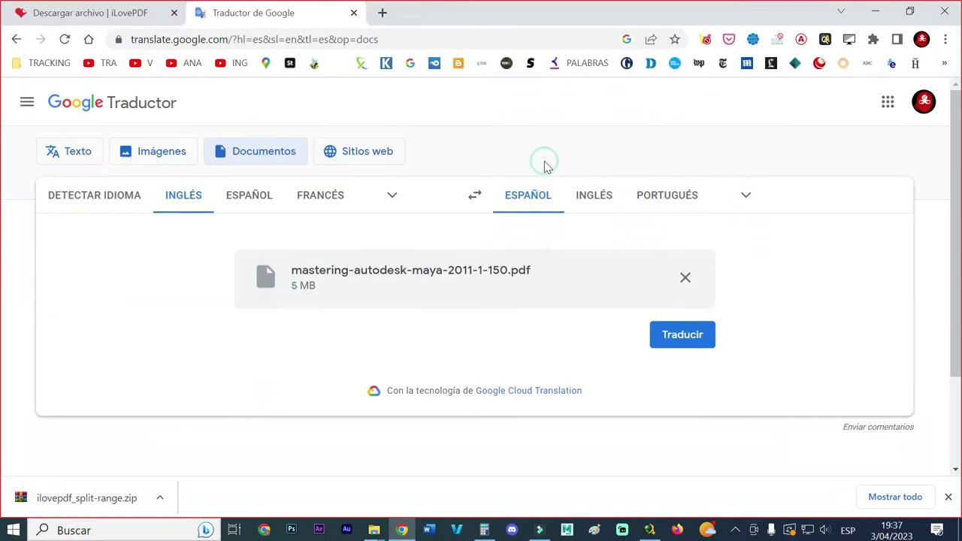
{"action": "left_click", "coordinate": [698, 336]}
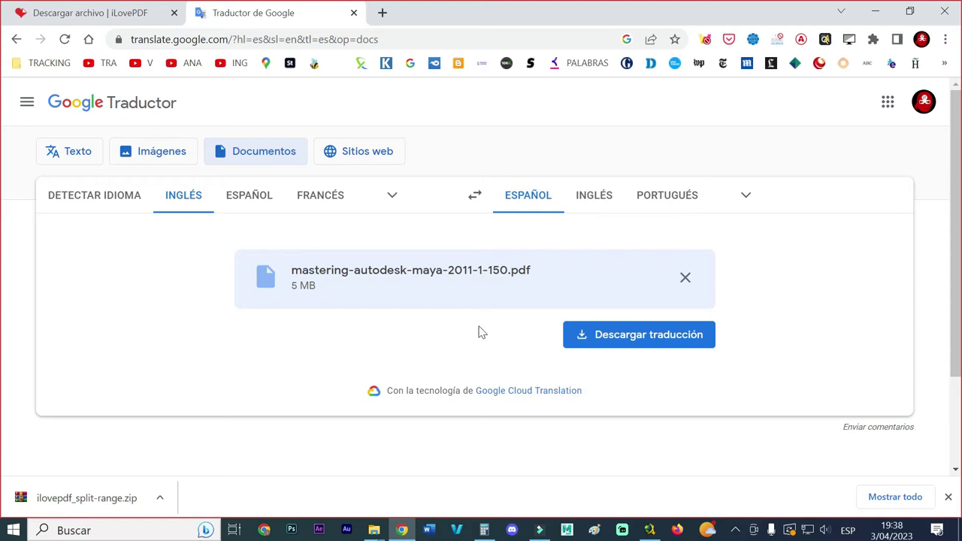
{"action": "left_click", "coordinate": [655, 349]}
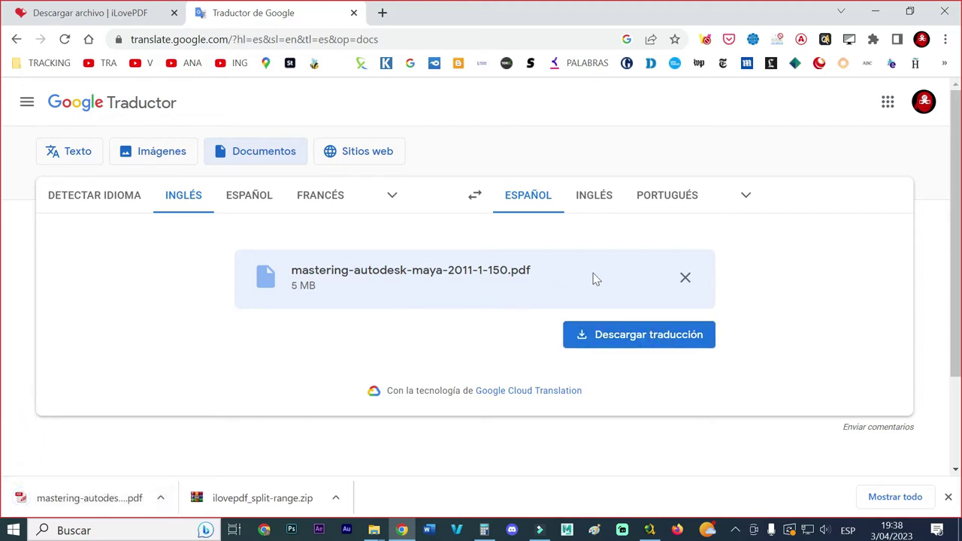
{"action": "left_click", "coordinate": [682, 279]}
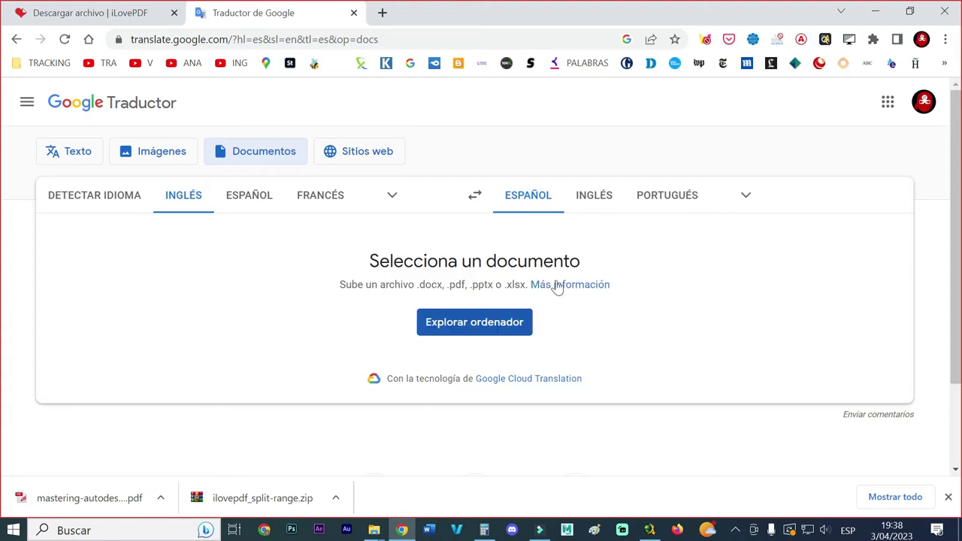
{"action": "left_click", "coordinate": [482, 323]}
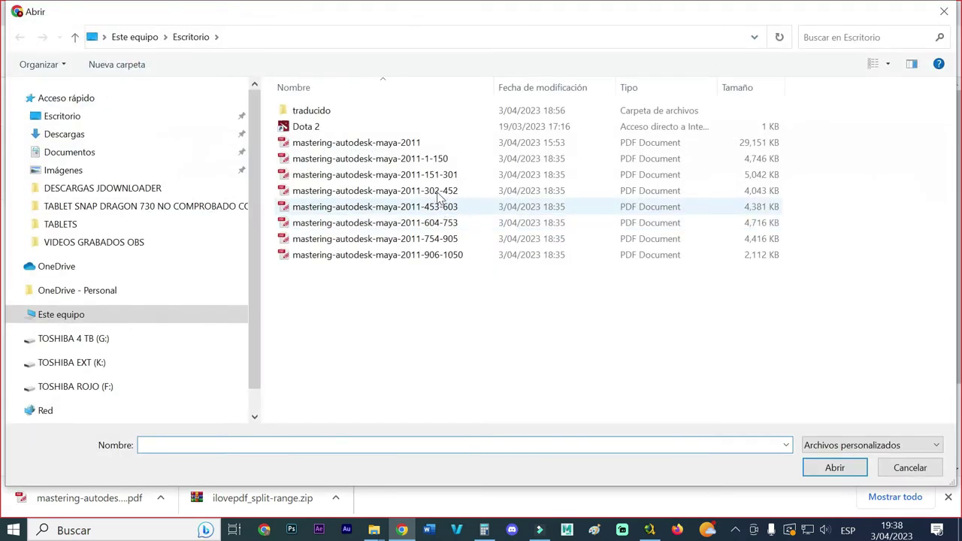
{"action": "double_click", "coordinate": [433, 178]}
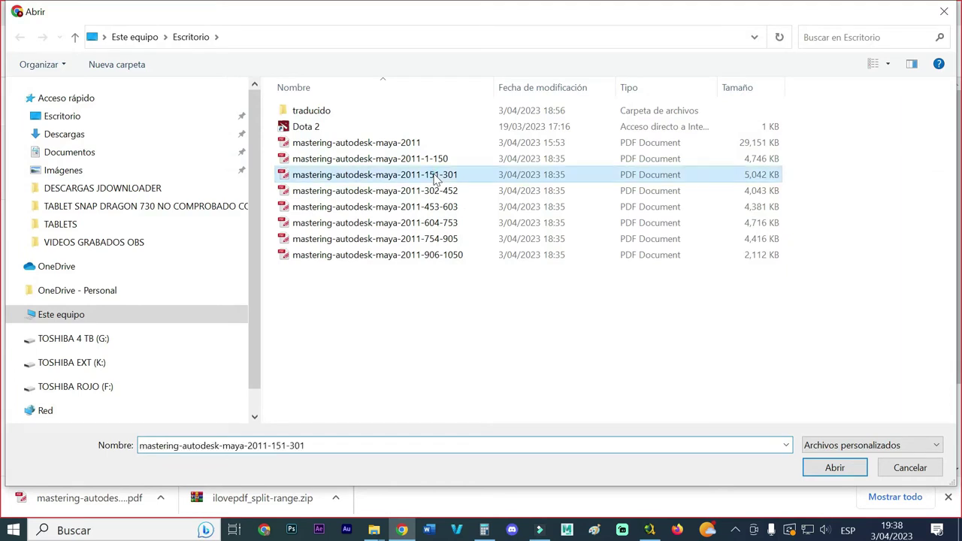
{"action": "left_click", "coordinate": [667, 339]}
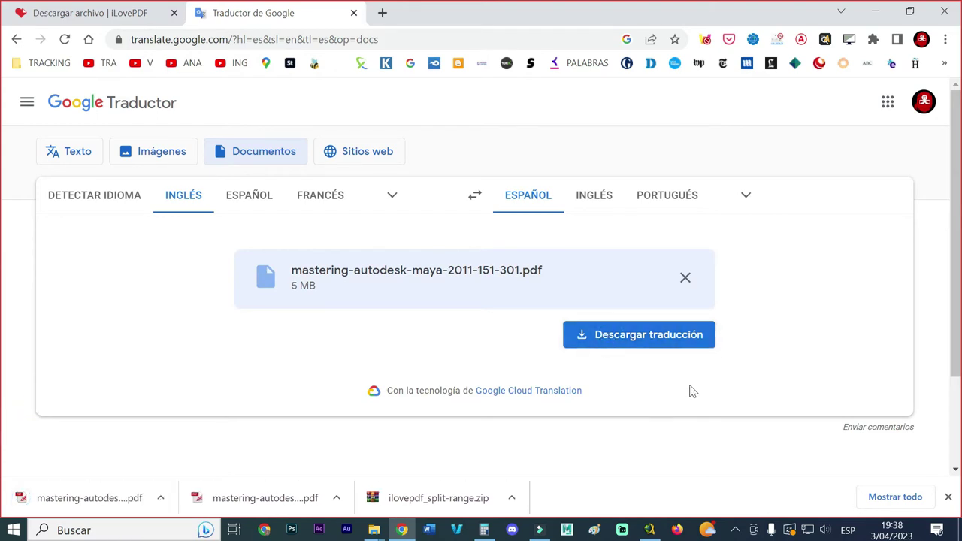
{"action": "left_click", "coordinate": [688, 277]}
{"action": "left_click", "coordinate": [519, 325]}
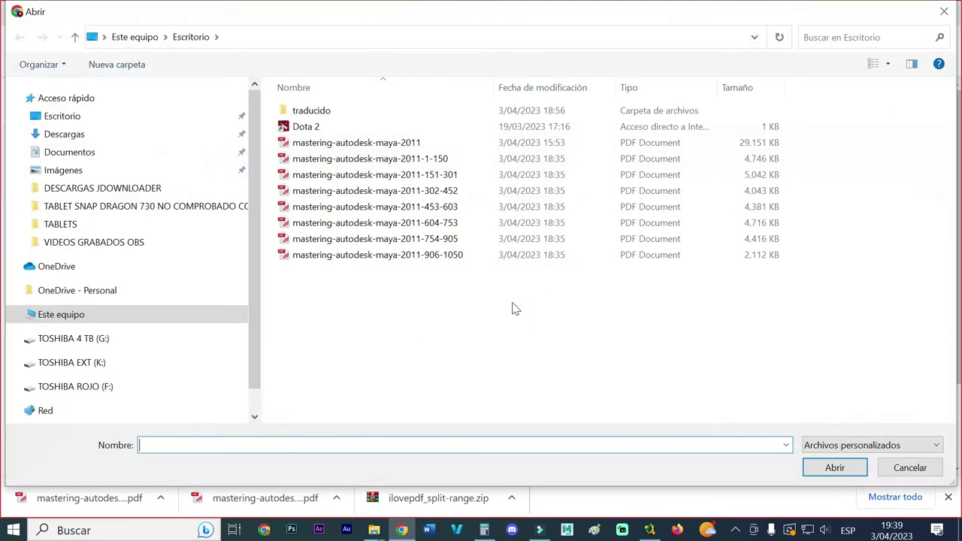
{"action": "double_click", "coordinate": [460, 193]}
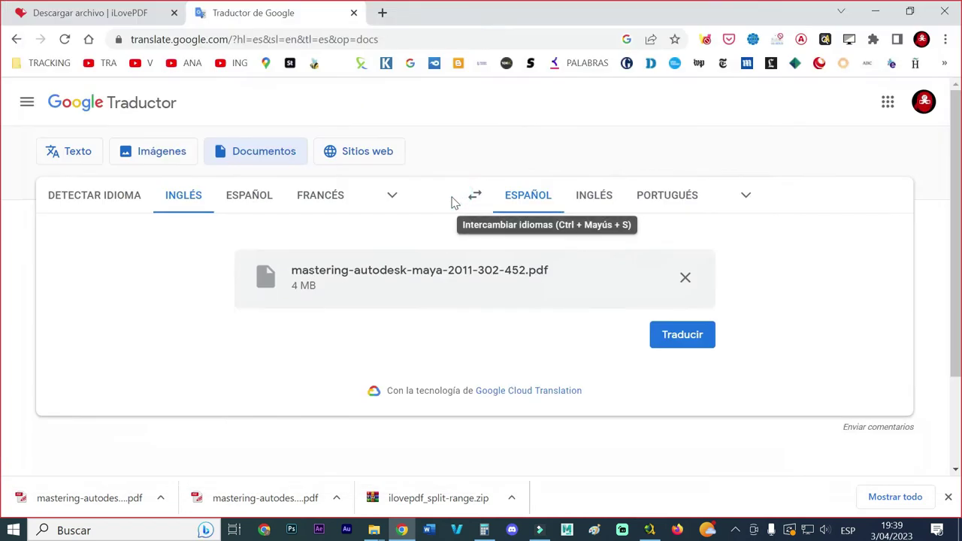
{"action": "left_click", "coordinate": [666, 336]}
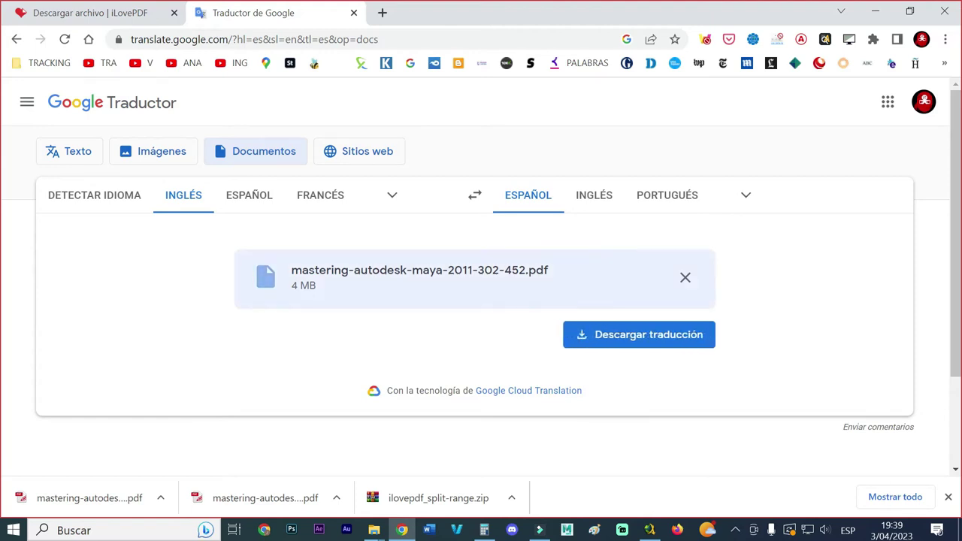
{"action": "left_click", "coordinate": [610, 335]}
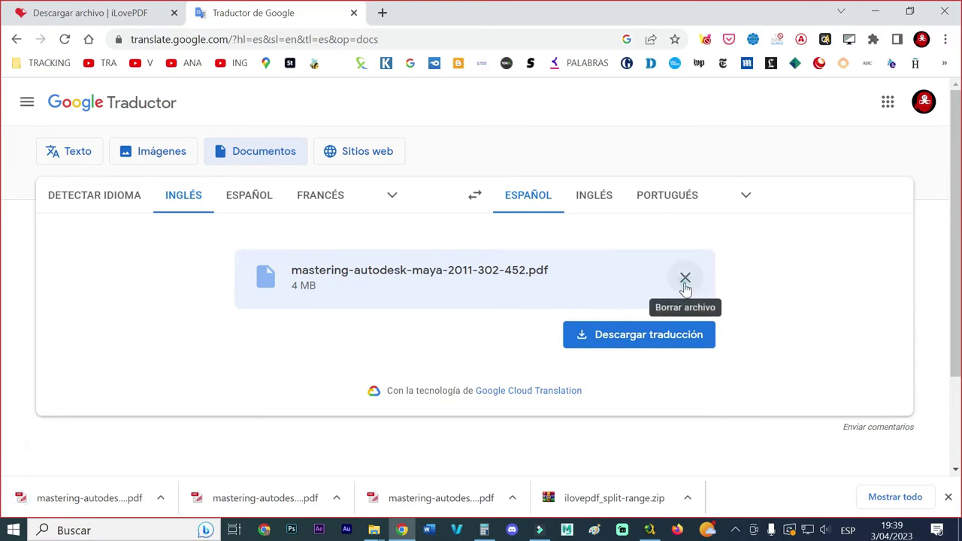
{"action": "left_click", "coordinate": [684, 279]}
{"action": "left_click", "coordinate": [511, 323]}
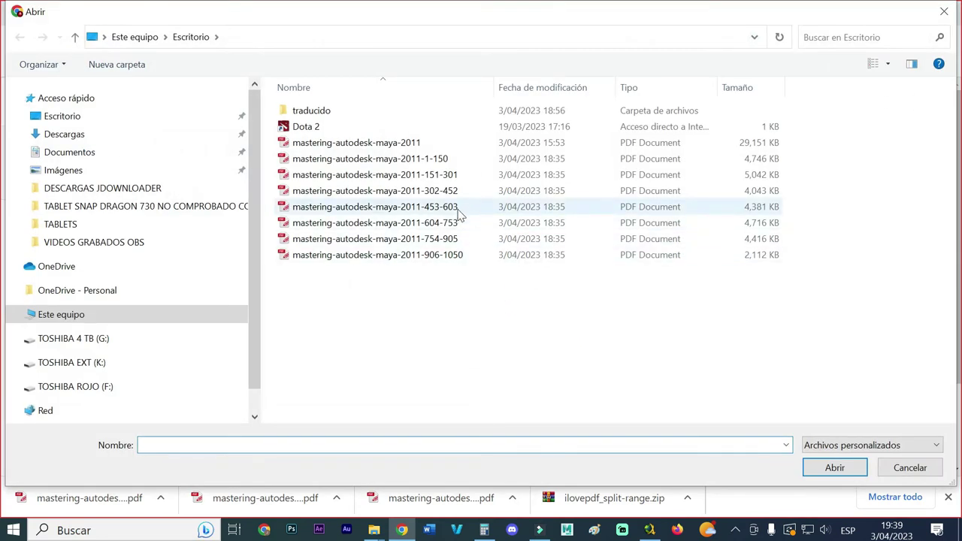
{"action": "double_click", "coordinate": [458, 212]}
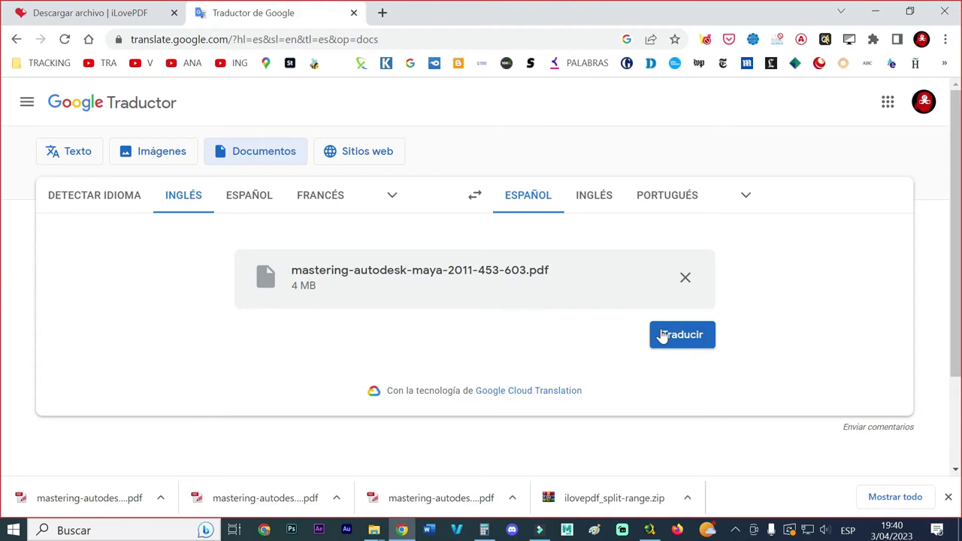
{"action": "left_click", "coordinate": [685, 331]}
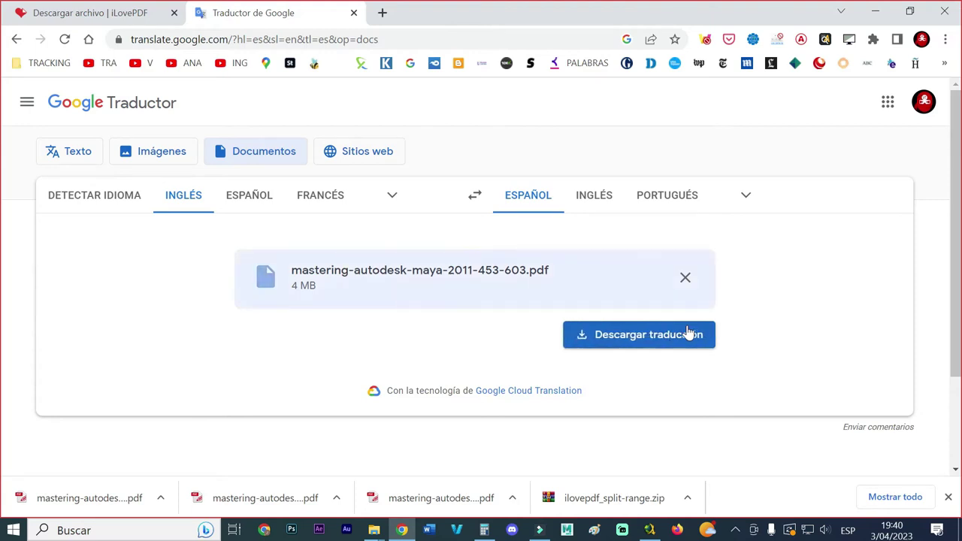
{"action": "left_click", "coordinate": [688, 333]}
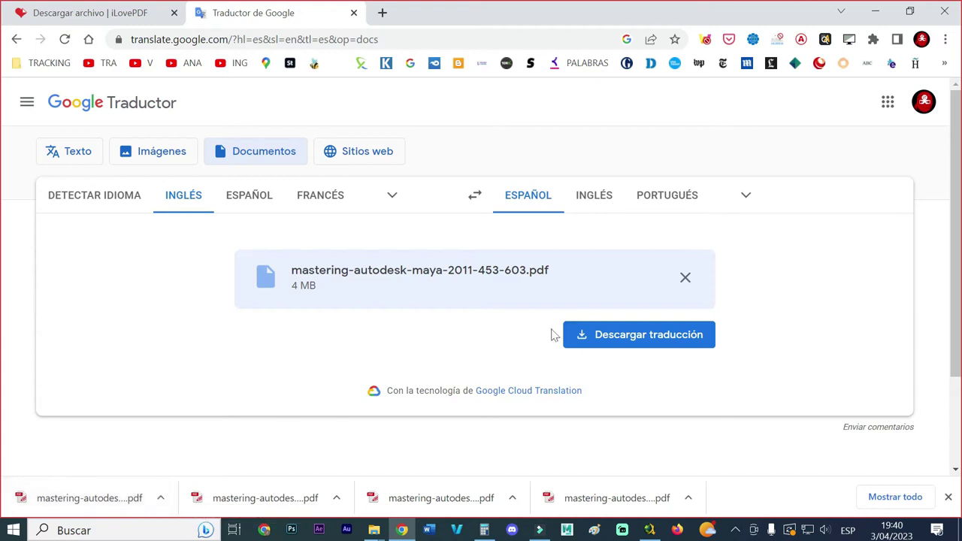
{"action": "left_click", "coordinate": [684, 278]}
{"action": "left_click", "coordinate": [493, 328]}
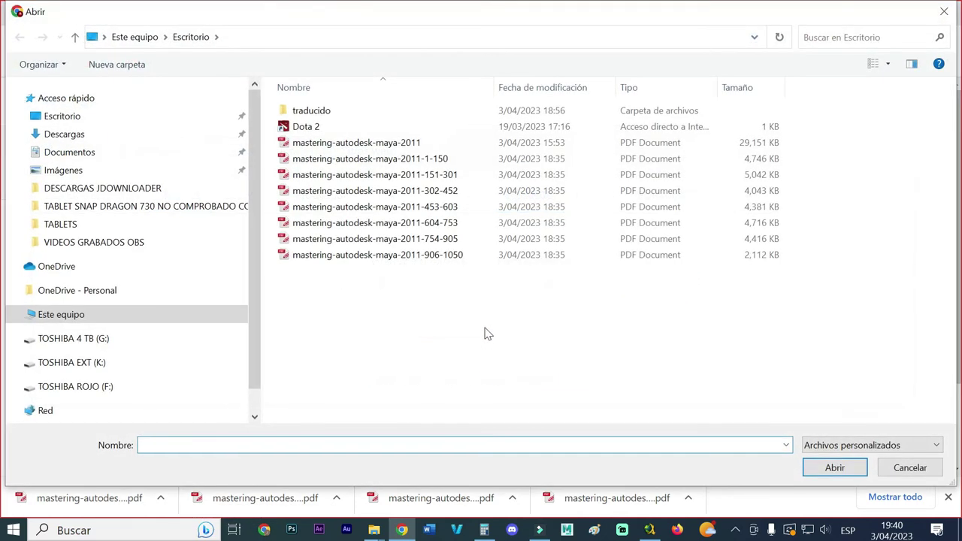
{"action": "double_click", "coordinate": [455, 222]}
{"action": "left_click", "coordinate": [669, 335]}
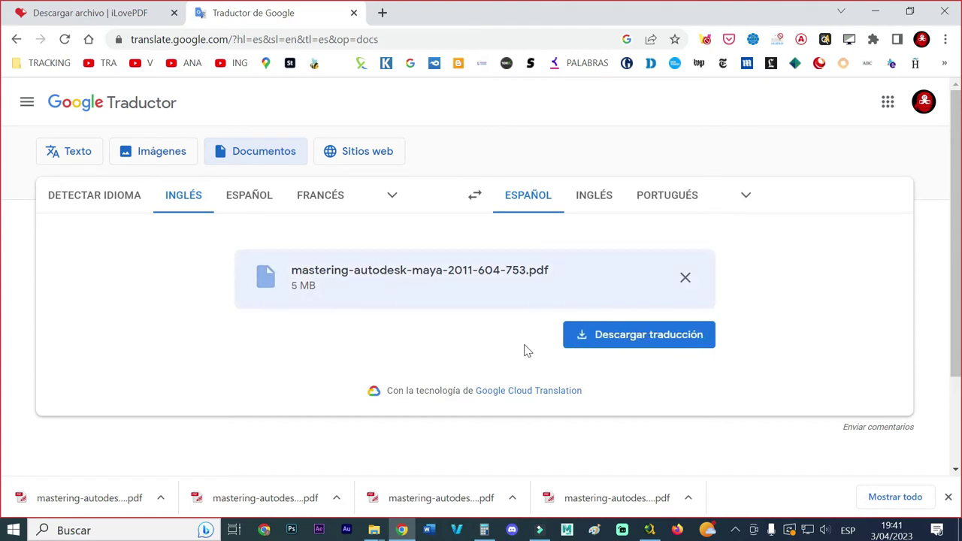
{"action": "left_click", "coordinate": [643, 338]}
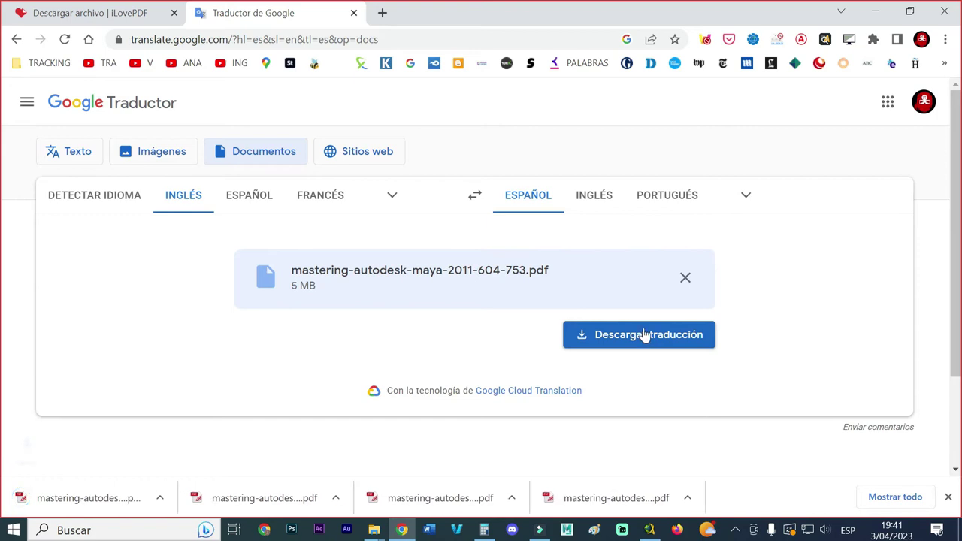
{"action": "left_click", "coordinate": [684, 278]}
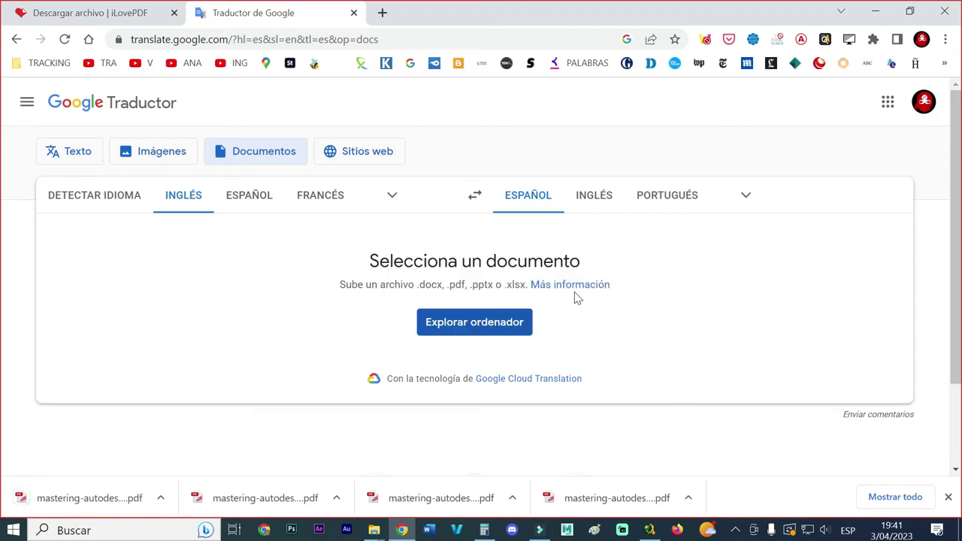
{"action": "left_click", "coordinate": [515, 318]}
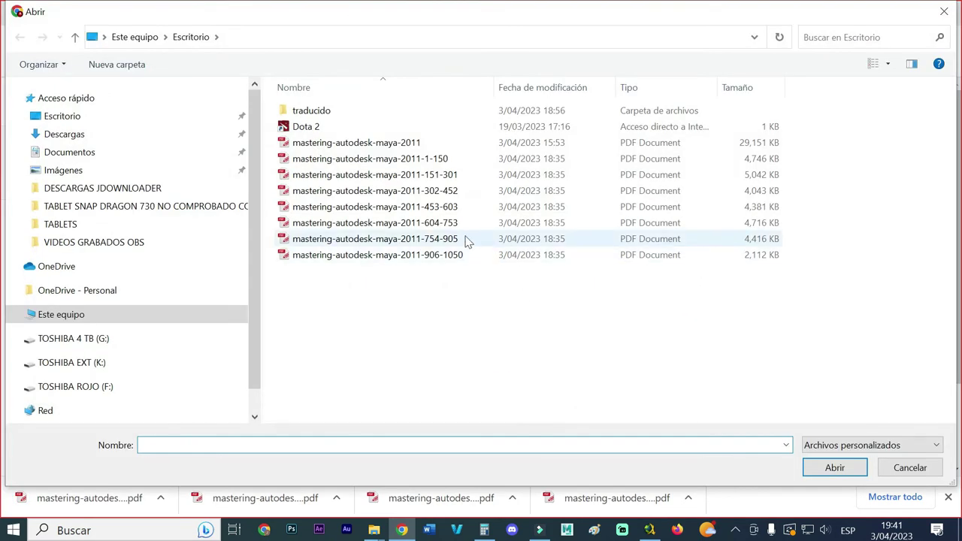
{"action": "double_click", "coordinate": [464, 239]}
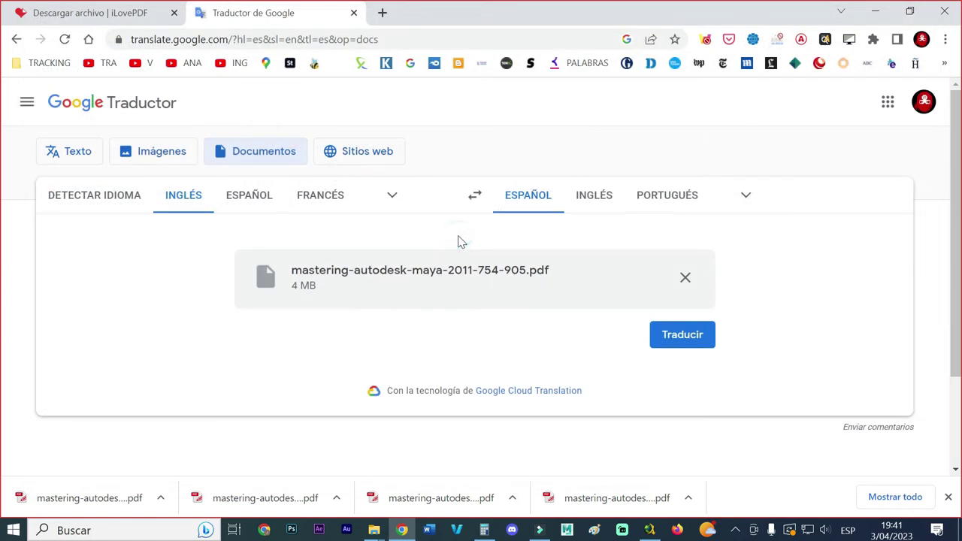
{"action": "left_click", "coordinate": [669, 329]}
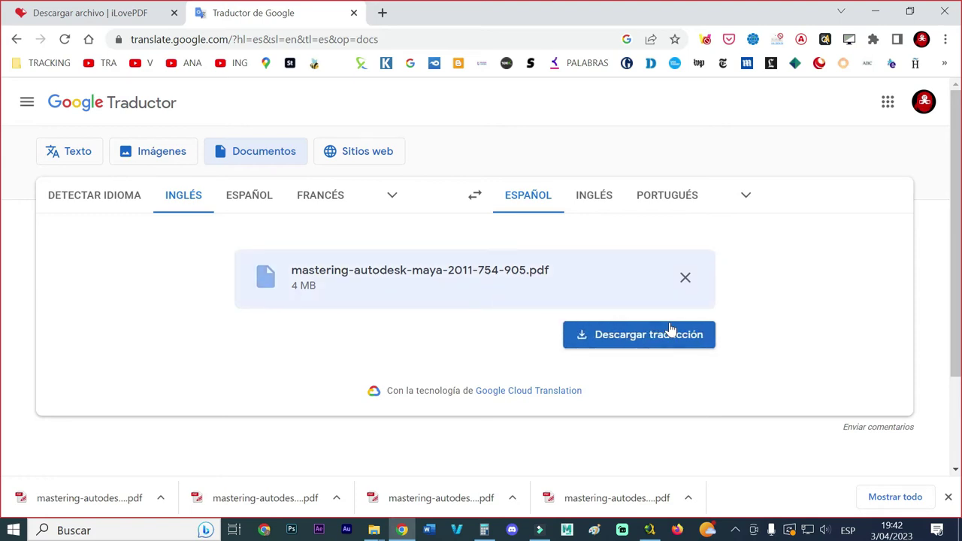
{"action": "left_click", "coordinate": [671, 331]}
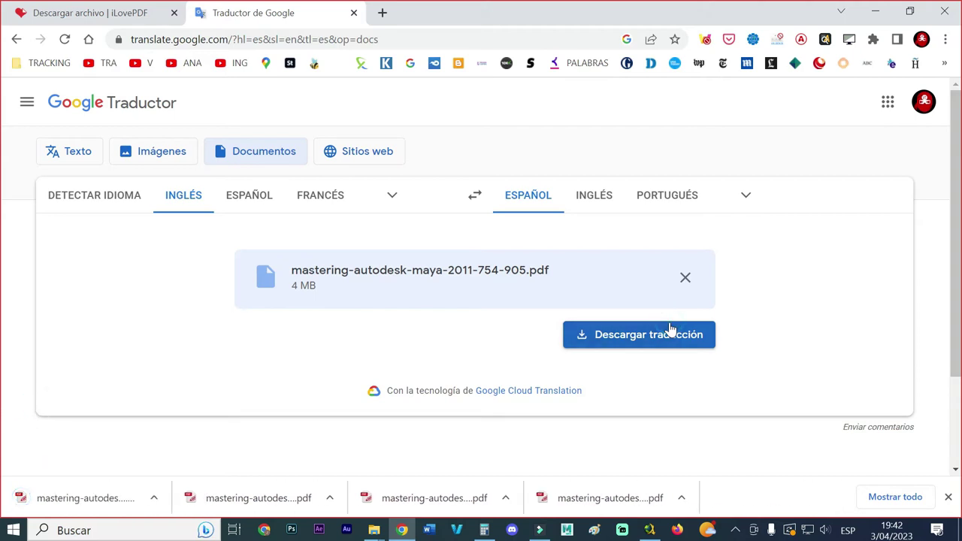
{"action": "left_click", "coordinate": [685, 278]}
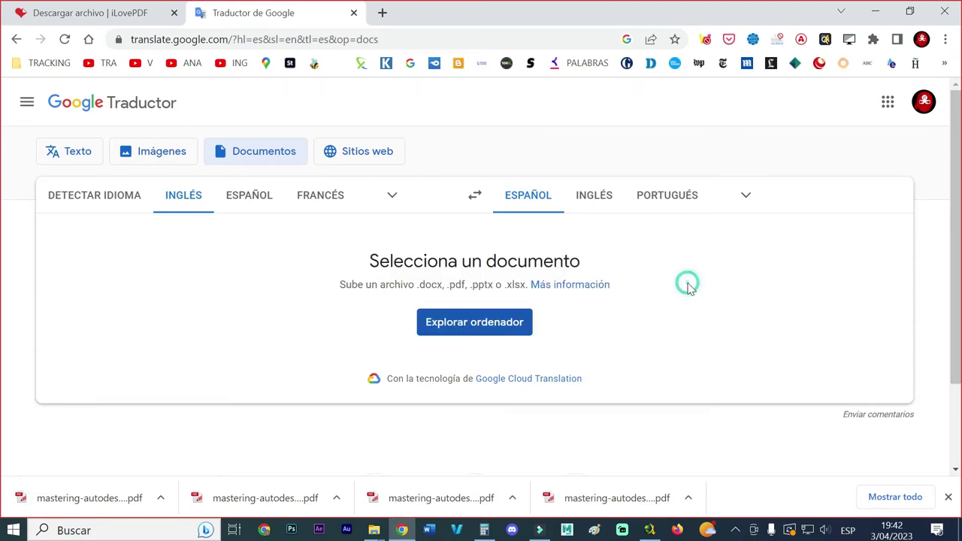
{"action": "left_click", "coordinate": [502, 327]}
{"action": "double_click", "coordinate": [454, 263]}
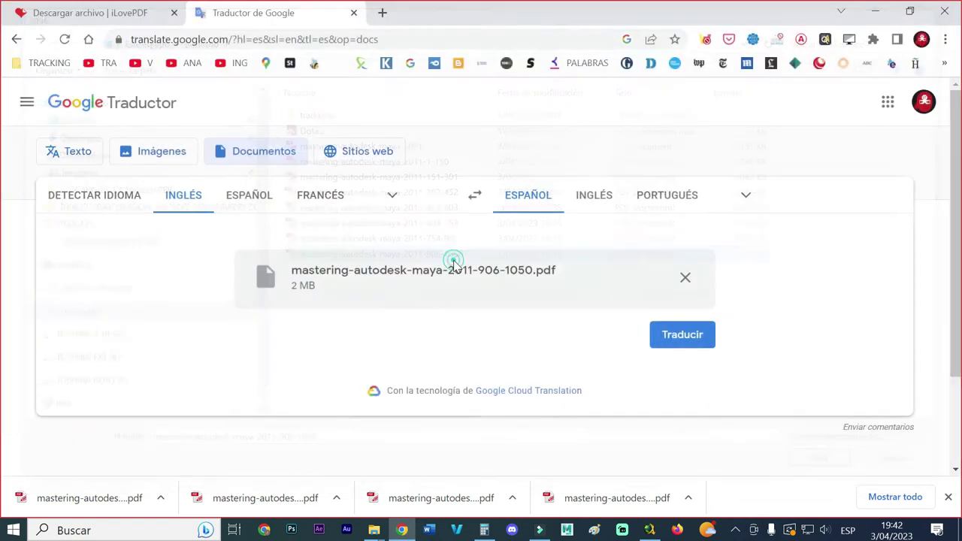
{"action": "left_click", "coordinate": [674, 340]}
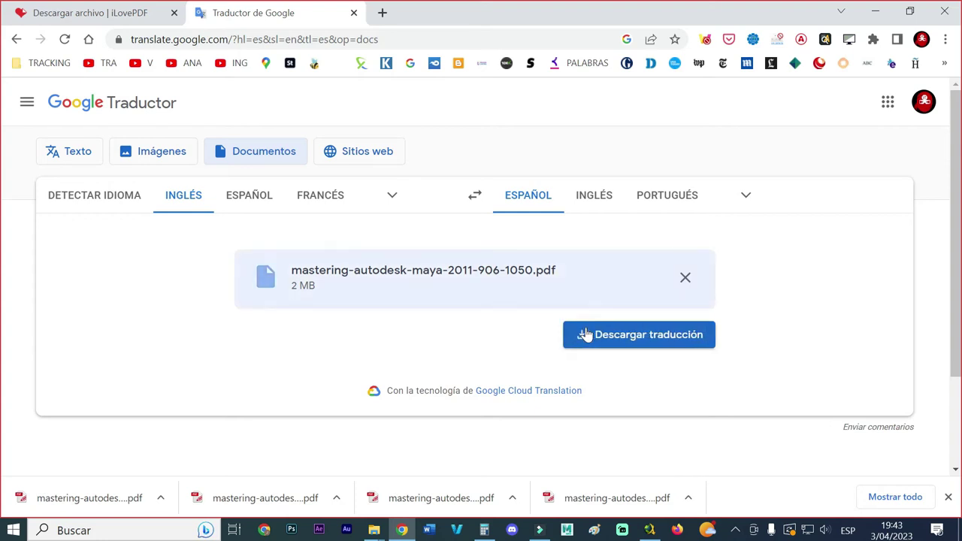
{"action": "left_click", "coordinate": [584, 335]}
{"action": "left_click", "coordinate": [684, 279]}
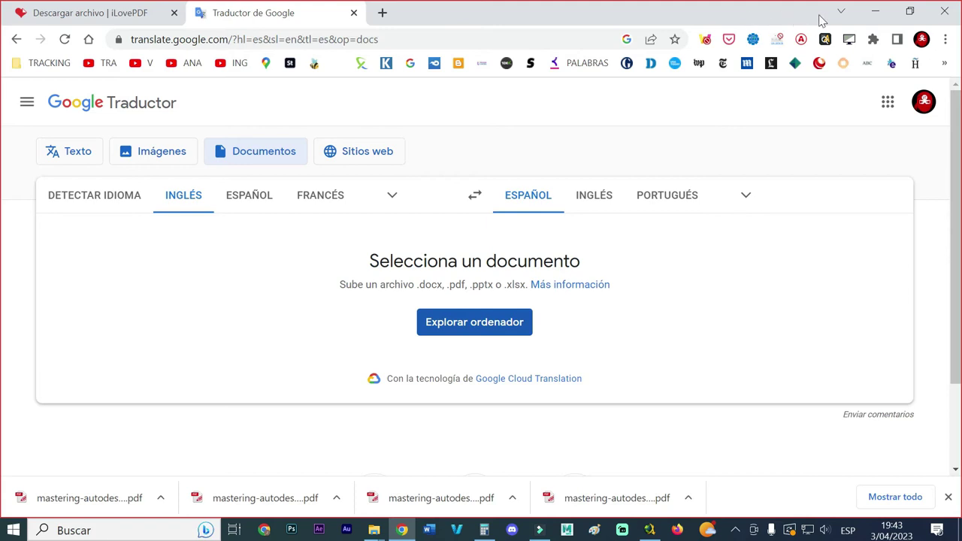
Step: Cut the seven translated mastering-autodesk-maya-2011 PDFs from the Descargas folder and return to the desktop
{"action": "left_click", "coordinate": [873, 12]}
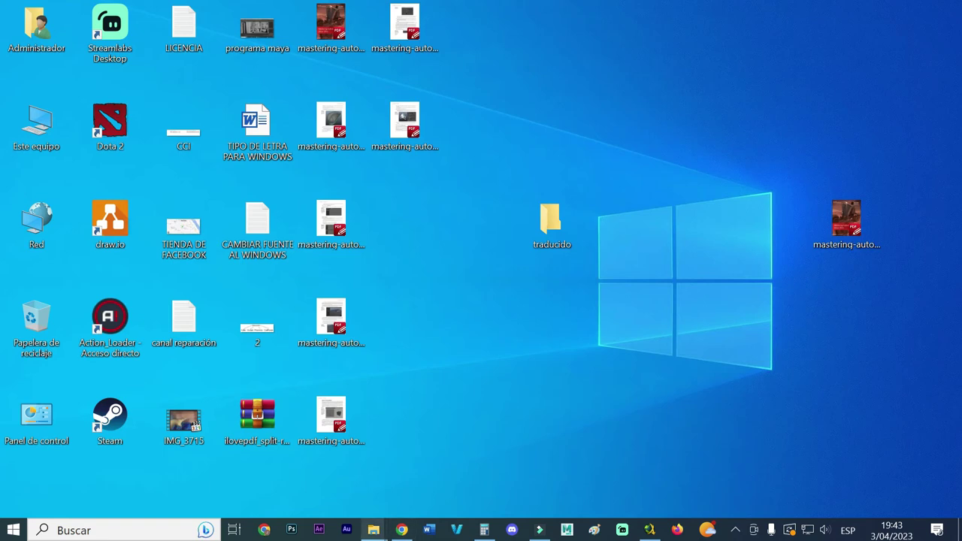
{"action": "left_click", "coordinate": [373, 530]}
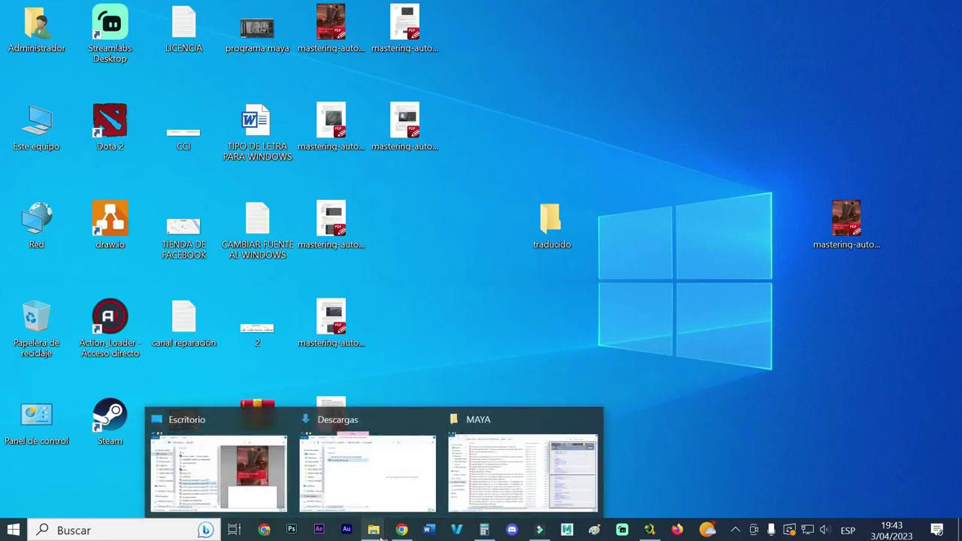
{"action": "left_click", "coordinate": [389, 468]}
{"action": "left_click_drag", "start_coordinate": [418, 404], "coordinate": [359, 224]}
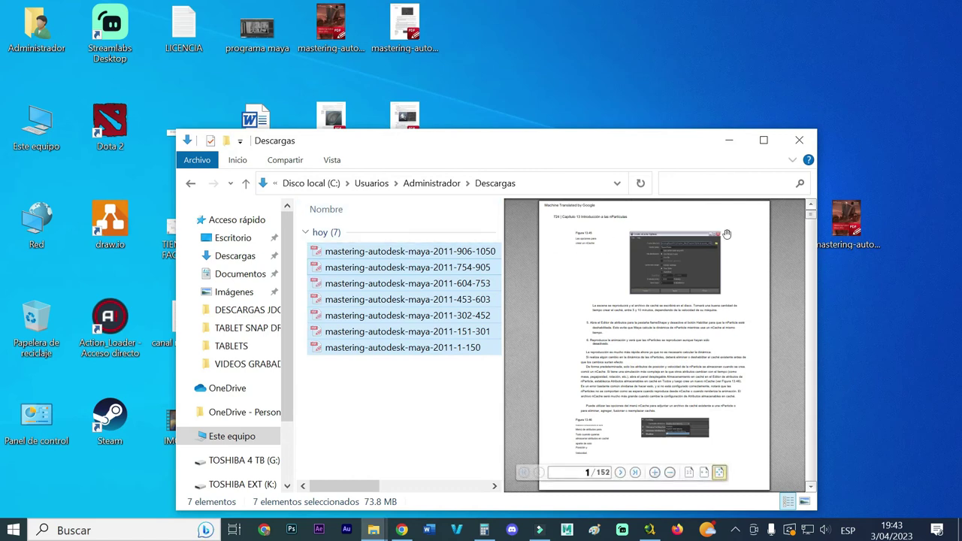
{"action": "left_click", "coordinate": [740, 143]}
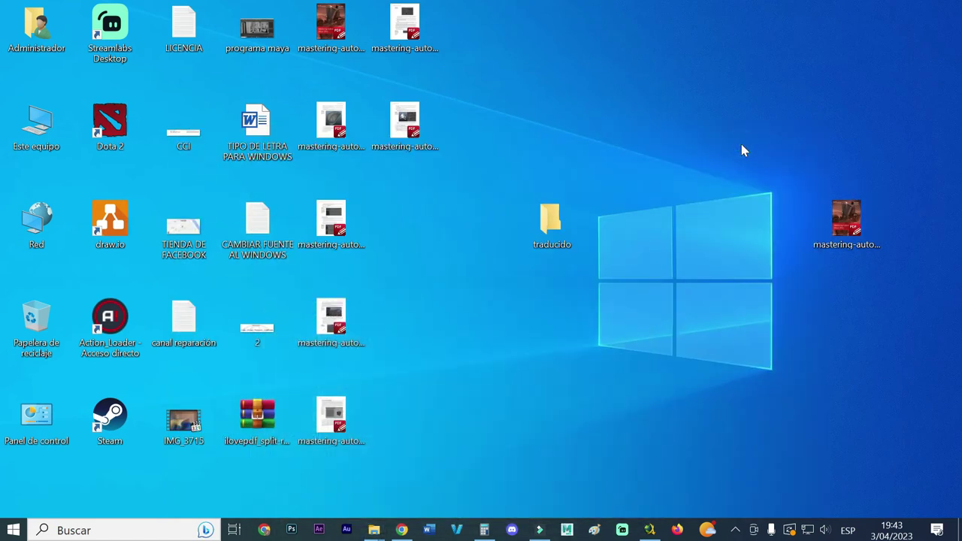
Step: Paste the seven translated PDFs into the traducido folder on the desktop
{"action": "double_click", "coordinate": [546, 232]}
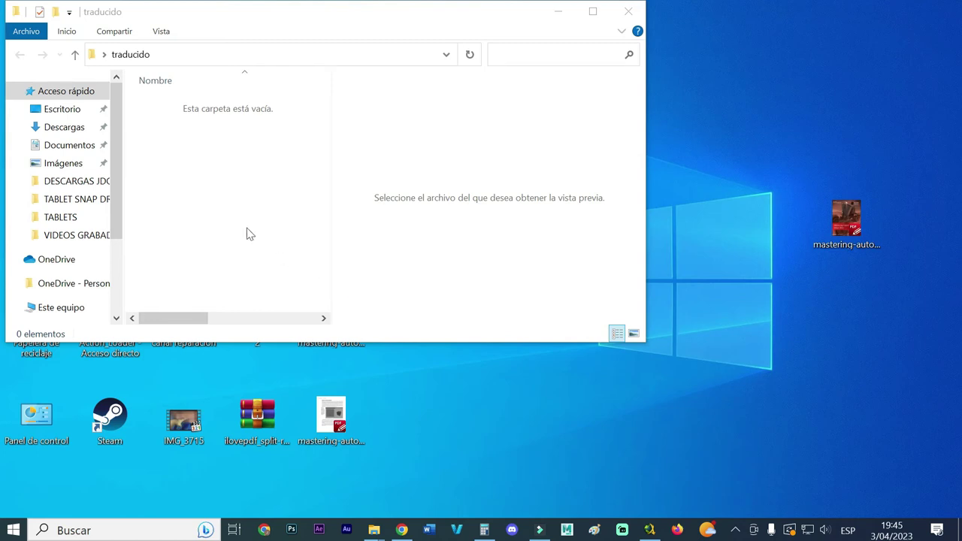
{"action": "right_click", "coordinate": [170, 159]}
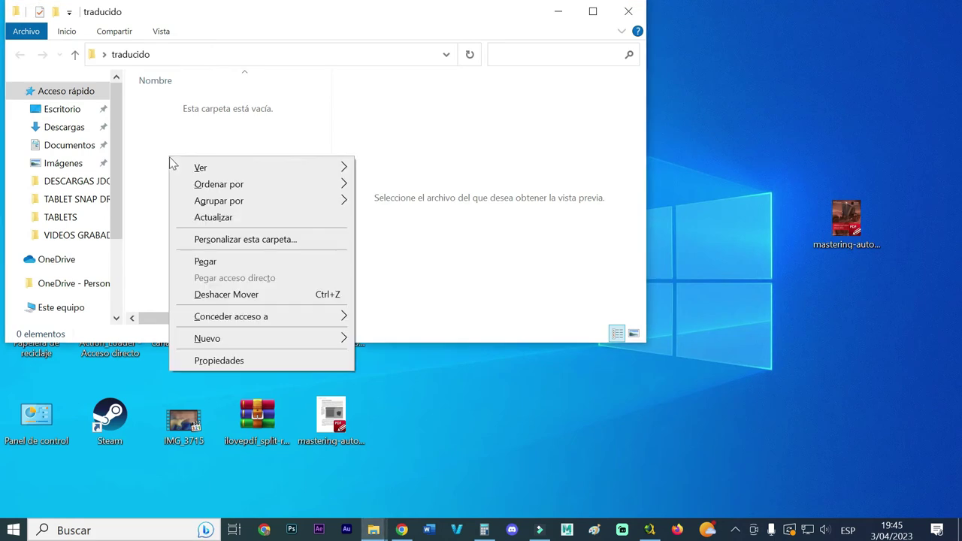
{"action": "left_click", "coordinate": [228, 260]}
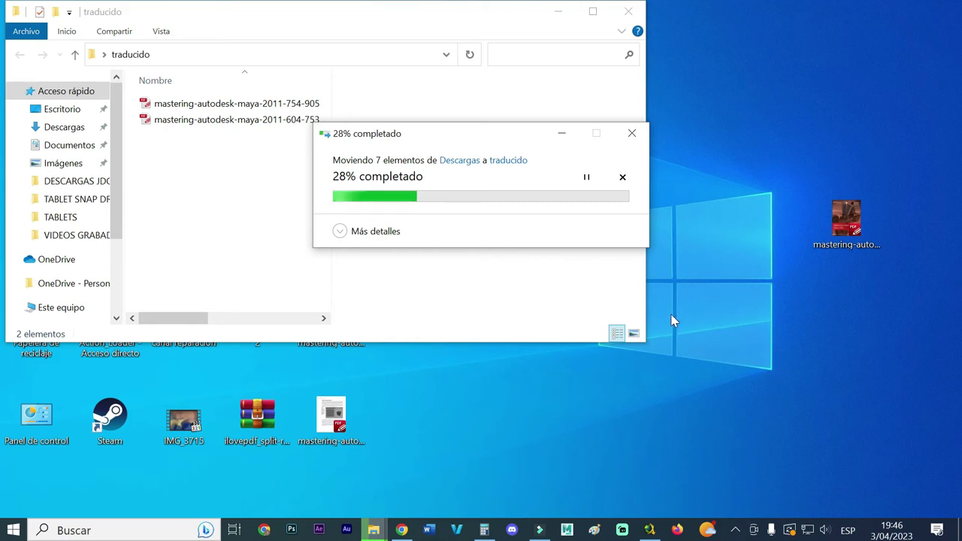
{"action": "left_click_drag", "start_coordinate": [489, 135], "coordinate": [620, 133]}
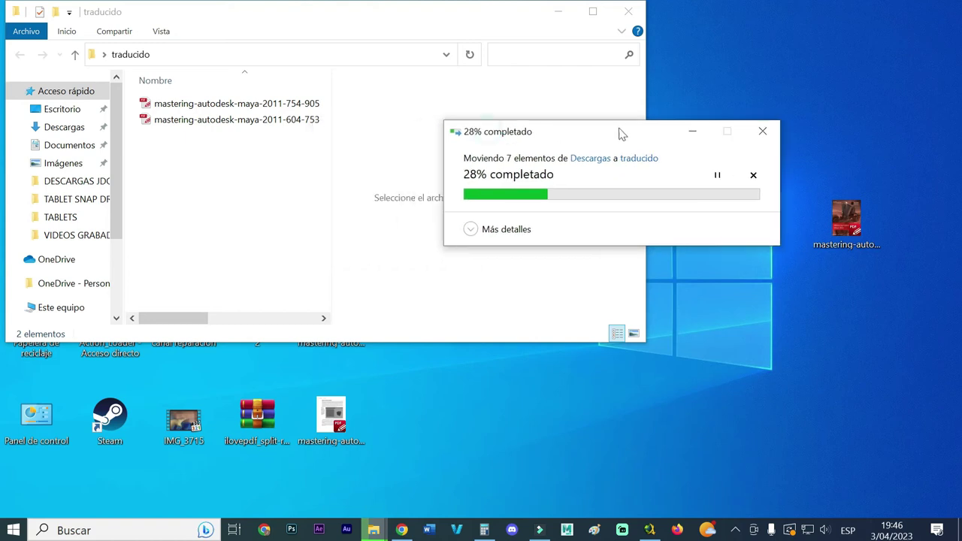
{"action": "right_click", "coordinate": [737, 315]}
{"action": "left_click", "coordinate": [772, 359]}
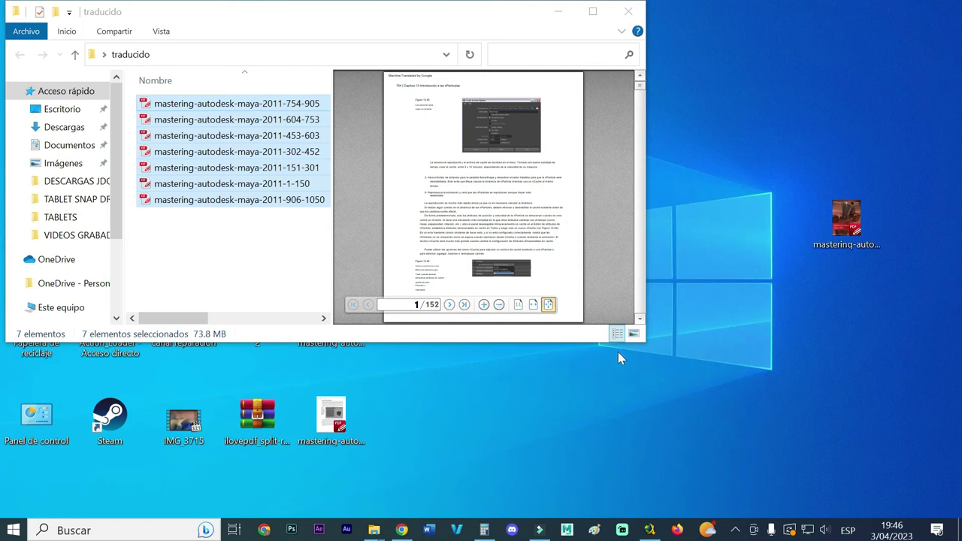
Step: Enlarge the traducido folder window and preview the translated 754-905 and 1-150 PDFs
{"action": "left_click_drag", "start_coordinate": [628, 343], "coordinate": [630, 473]}
{"action": "left_click", "coordinate": [234, 254]}
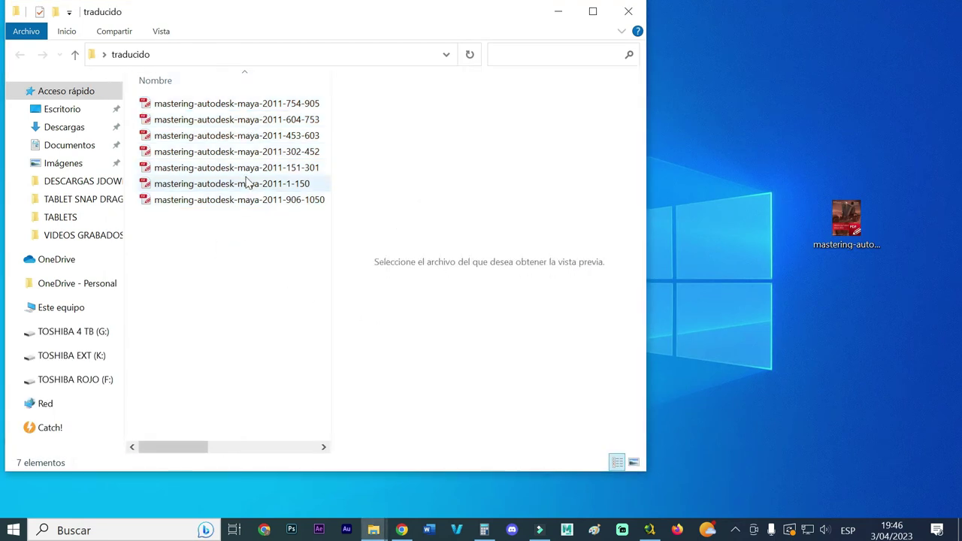
{"action": "left_click", "coordinate": [248, 103]}
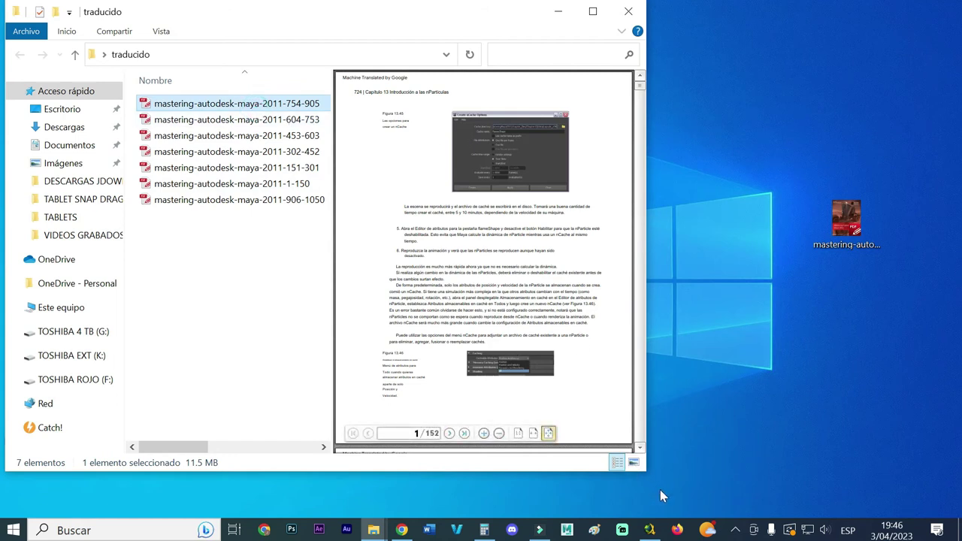
{"action": "left_click_drag", "start_coordinate": [647, 475], "coordinate": [697, 516]}
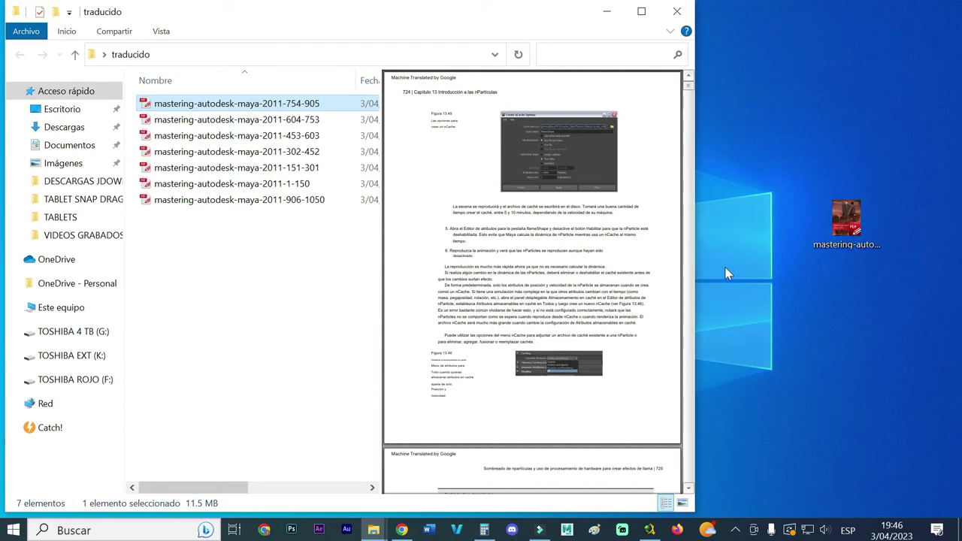
{"action": "left_click", "coordinate": [294, 186]}
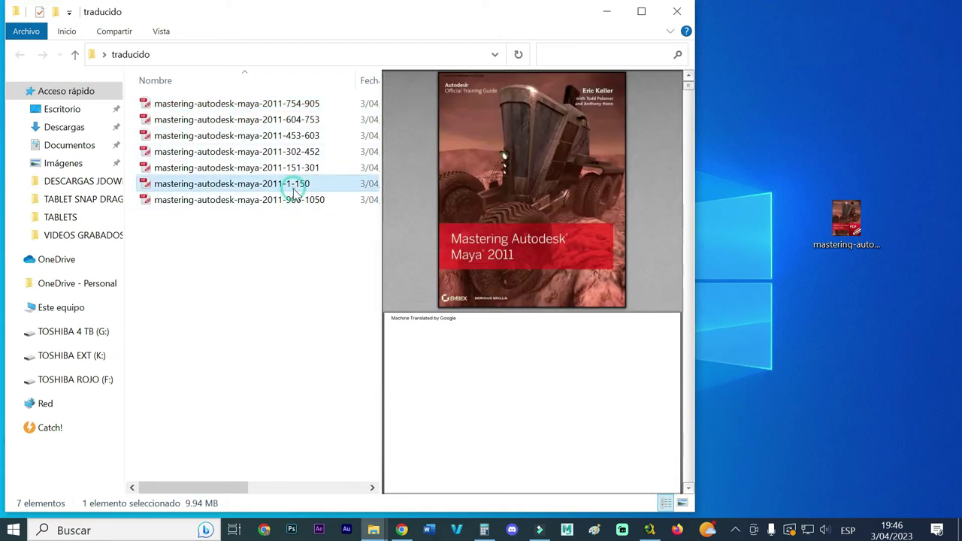
Step: Open the original mastering-autodesk-maya-2011 PDF from the desktop and page through it from the cover to page 48
{"action": "double_click", "coordinate": [843, 219]}
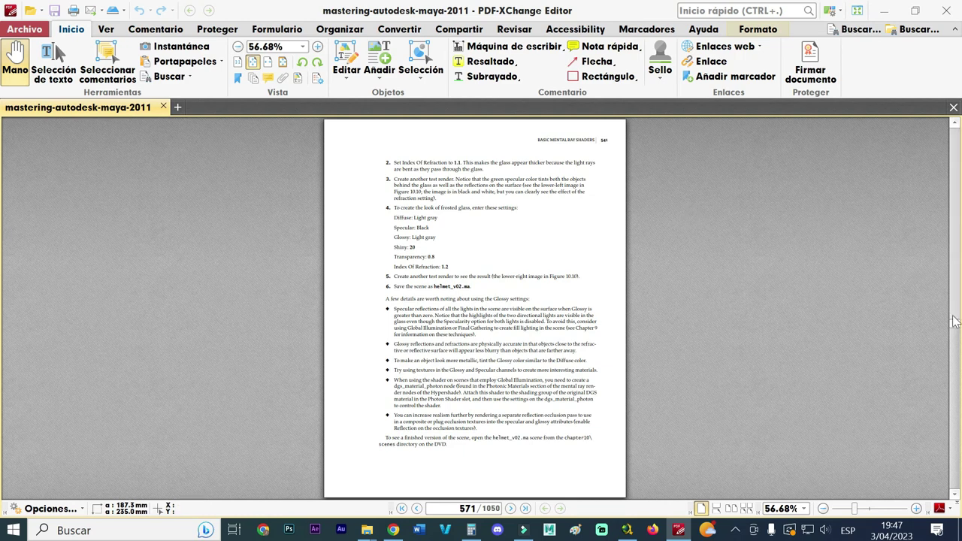
{"action": "left_click_drag", "start_coordinate": [1, 244], "coordinate": [1, 133]}
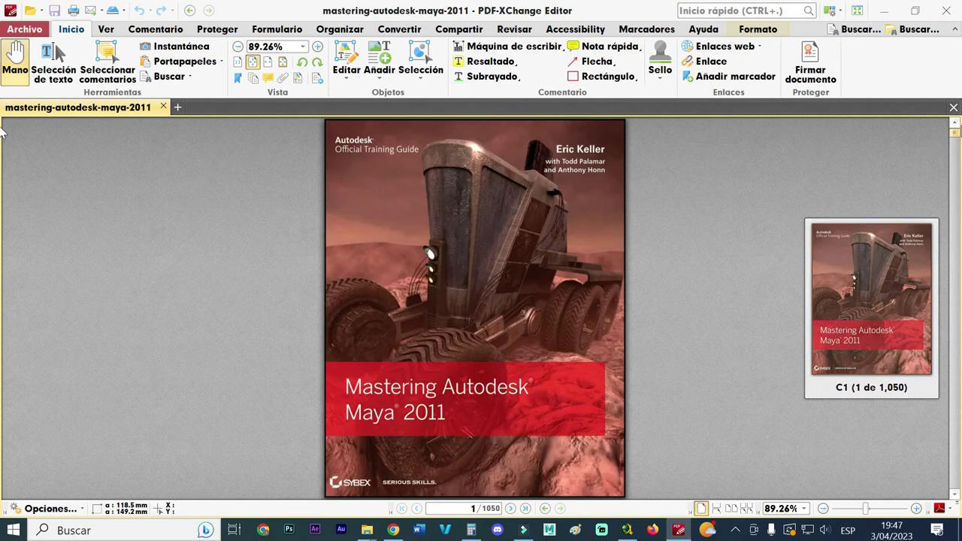
{"action": "scroll", "coordinate": [627, 272], "scroll_direction": "down", "scroll_amount": 4}
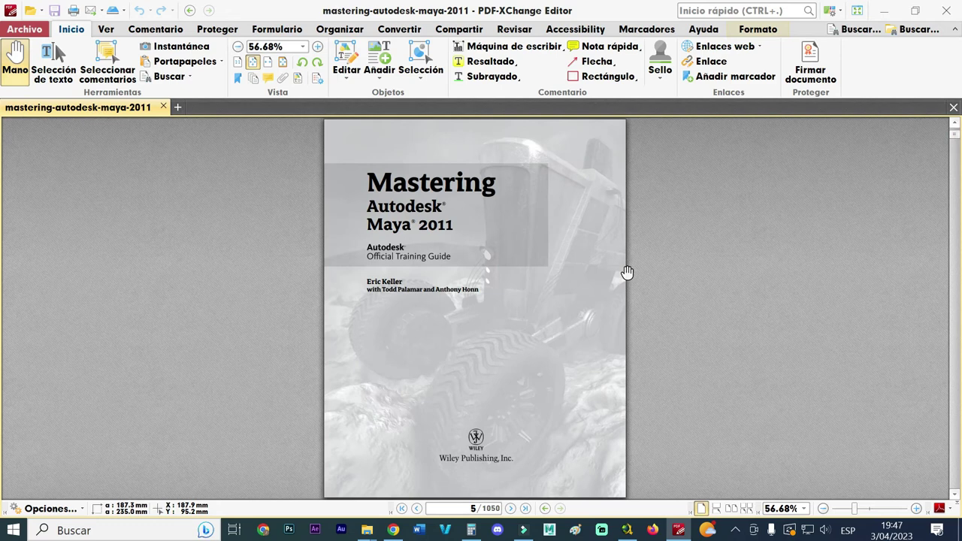
{"action": "scroll", "coordinate": [628, 272], "scroll_direction": "down", "scroll_amount": 1}
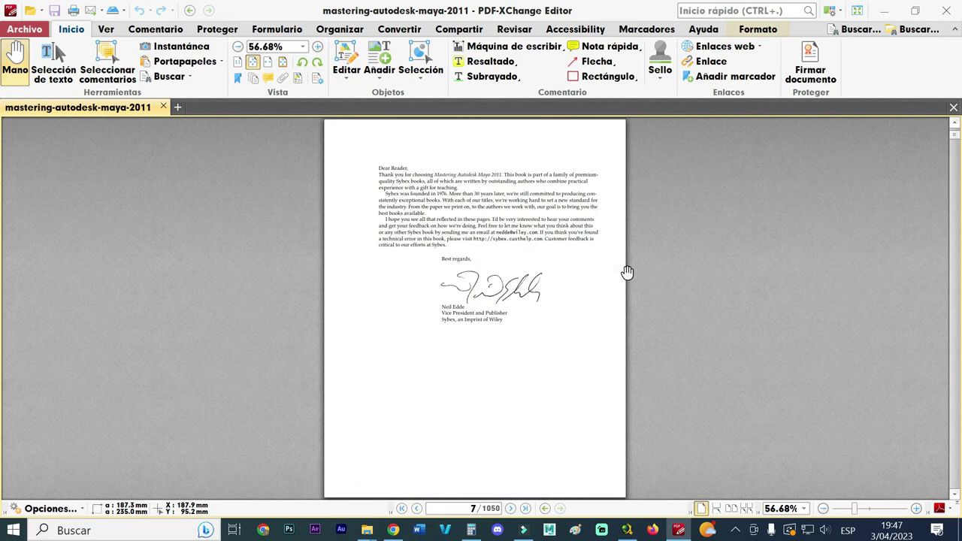
{"action": "scroll", "coordinate": [627, 271], "scroll_direction": "down", "scroll_amount": 8}
{"action": "scroll", "coordinate": [628, 272], "scroll_direction": "down", "scroll_amount": 4}
{"action": "scroll", "coordinate": [955, 359], "scroll_direction": "down", "scroll_amount": 1}
{"action": "scroll", "coordinate": [952, 358], "scroll_direction": "down", "scroll_amount": 12}
{"action": "scroll", "coordinate": [953, 358], "scroll_direction": "down", "scroll_amount": 5}
{"action": "scroll", "coordinate": [953, 202], "scroll_direction": "up", "scroll_amount": 1}
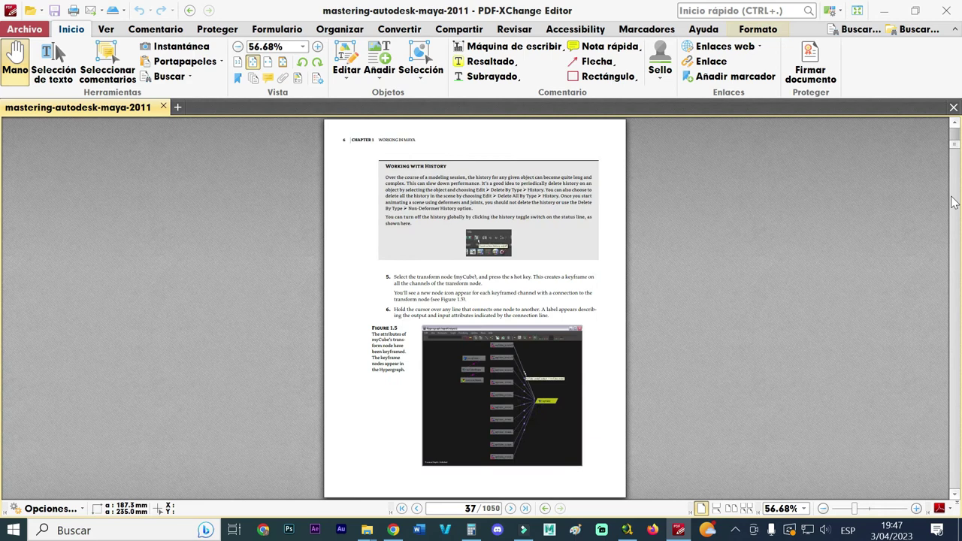
{"action": "scroll", "coordinate": [952, 201], "scroll_direction": "down", "scroll_amount": 1}
{"action": "scroll", "coordinate": [957, 281], "scroll_direction": "down", "scroll_amount": 1}
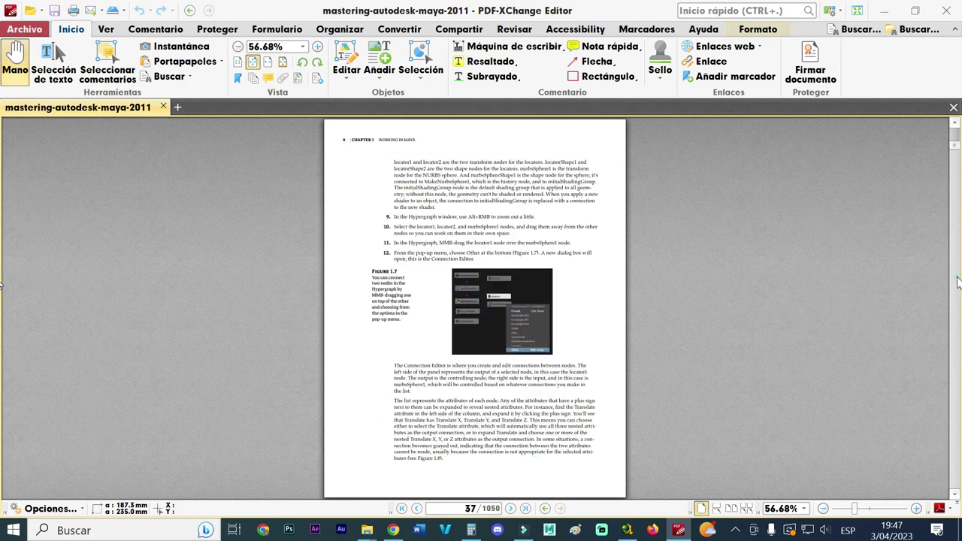
{"action": "scroll", "coordinate": [957, 281], "scroll_direction": "down", "scroll_amount": 6}
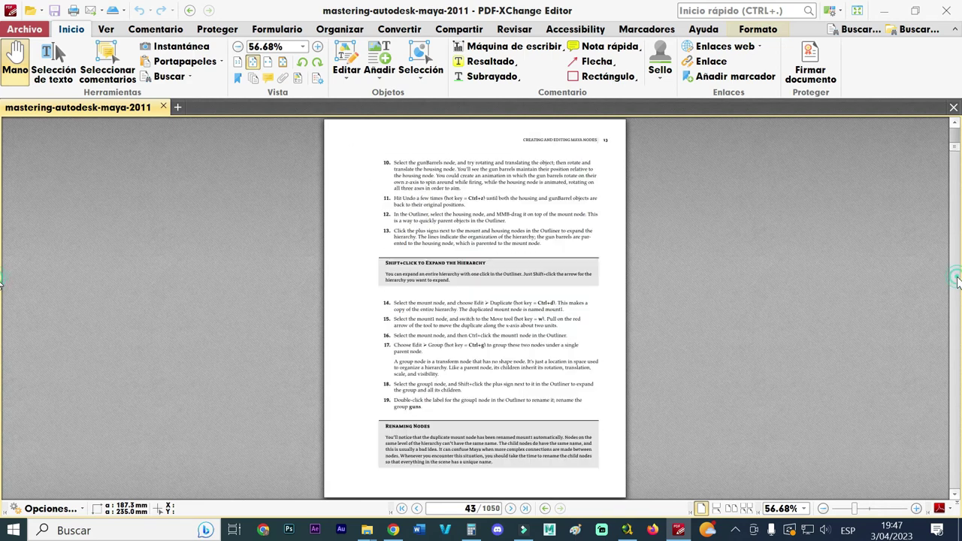
{"action": "scroll", "coordinate": [957, 279], "scroll_direction": "down", "scroll_amount": 3}
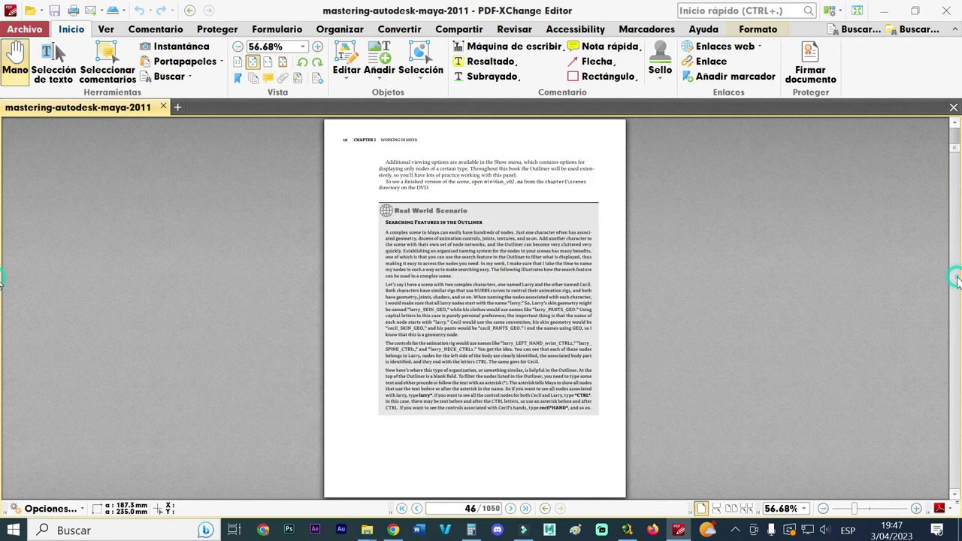
{"action": "scroll", "coordinate": [957, 279], "scroll_direction": "down", "scroll_amount": 2}
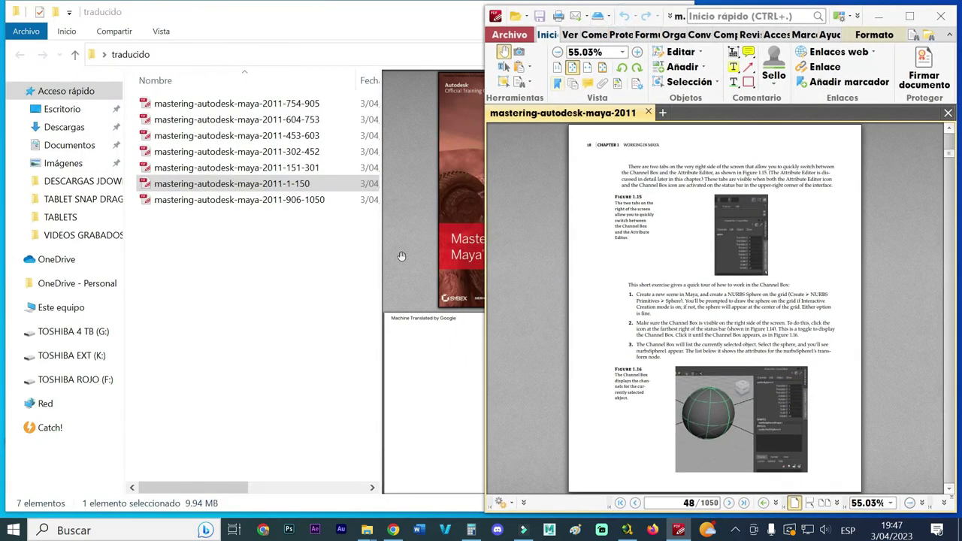
Step: Open the translated mastering-autodesk-maya-2011-1-150 in Adobe Reader 8.2 beside the original and minimize the traducido folder window
{"action": "left_click", "coordinate": [293, 187]}
{"action": "right_click", "coordinate": [291, 185]}
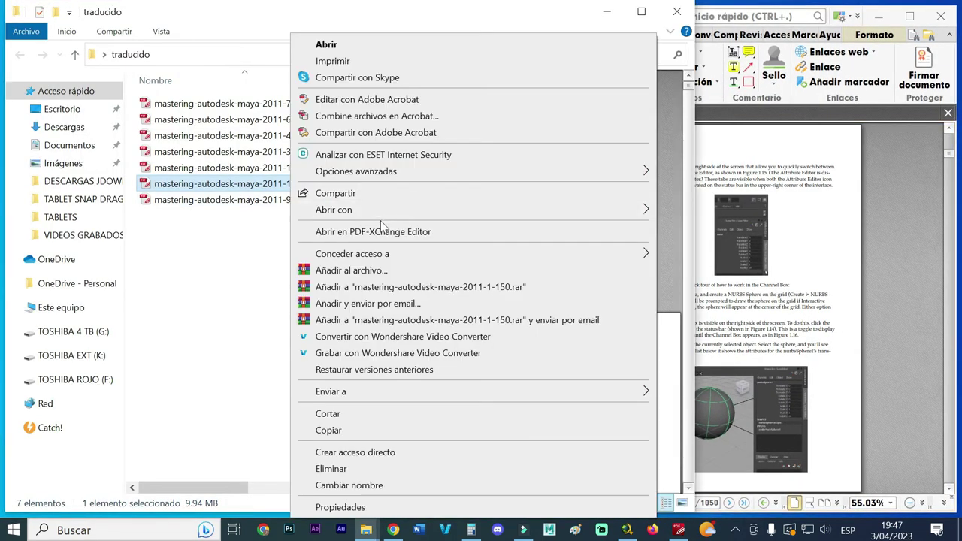
{"action": "mouse_move", "coordinate": [404, 216]}
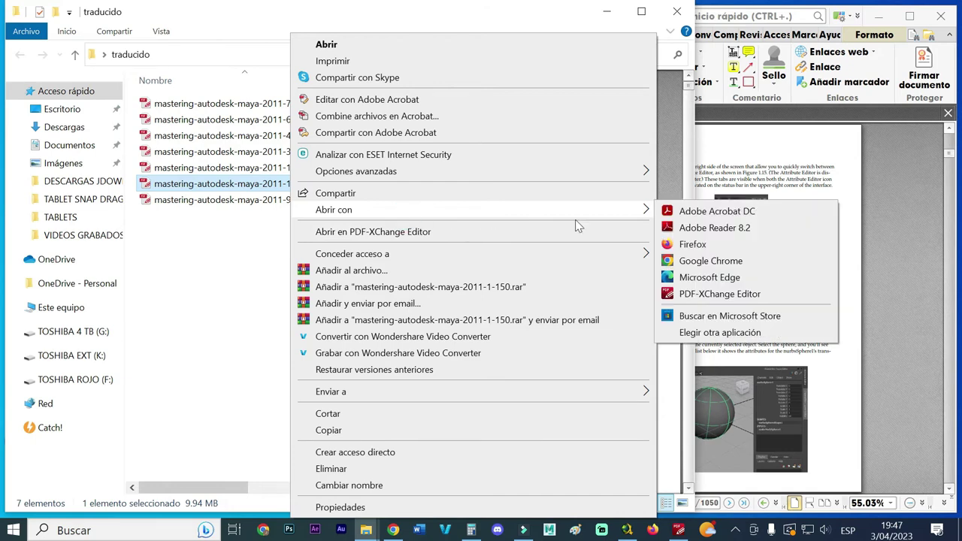
{"action": "left_click", "coordinate": [681, 232]}
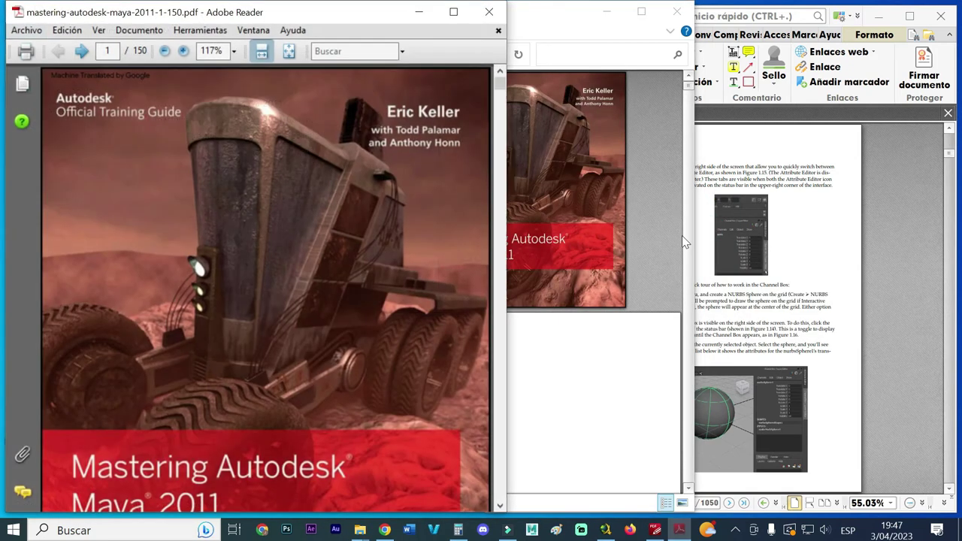
{"action": "left_click", "coordinate": [607, 11]}
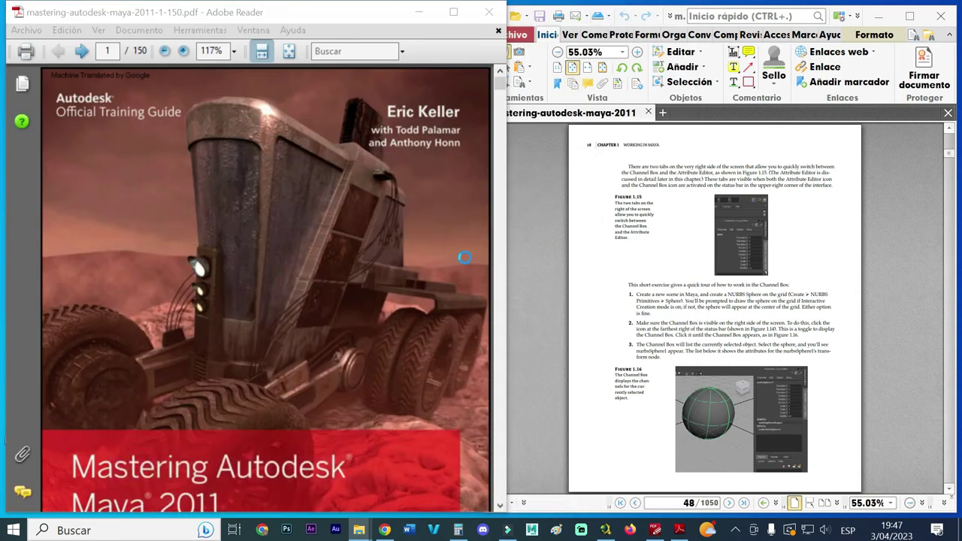
Step: Reduce the translated PDF to 73.8% zoom and highlight the "Translated by Google" notice on page 2
{"action": "left_click", "coordinate": [350, 368]}
{"action": "scroll", "coordinate": [352, 366], "scroll_direction": "down", "scroll_amount": 1}
{"action": "scroll", "coordinate": [353, 366], "scroll_direction": "down", "scroll_amount": 1}
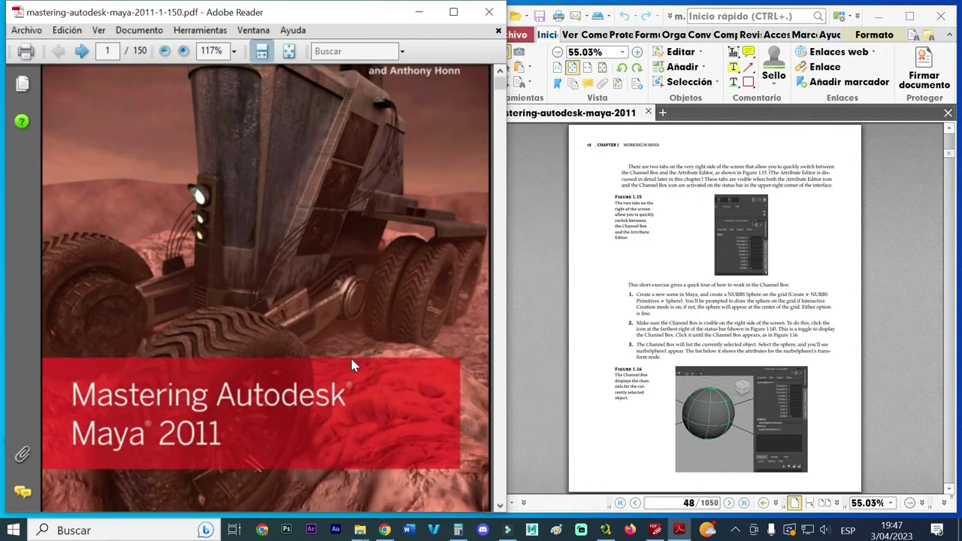
{"action": "scroll", "coordinate": [350, 358], "scroll_direction": "down", "scroll_amount": 3, "text": "ctrl"}
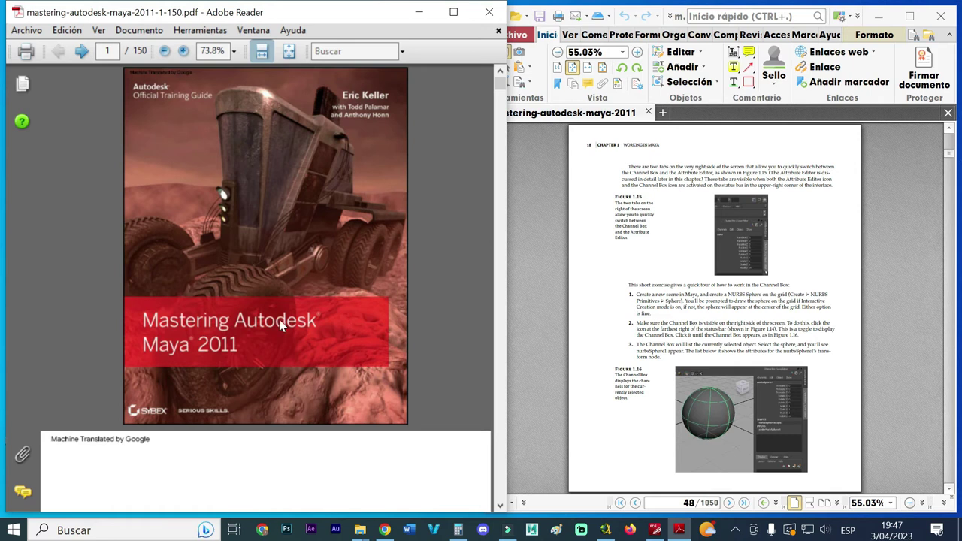
{"action": "scroll", "coordinate": [283, 297], "scroll_direction": "down", "scroll_amount": 4}
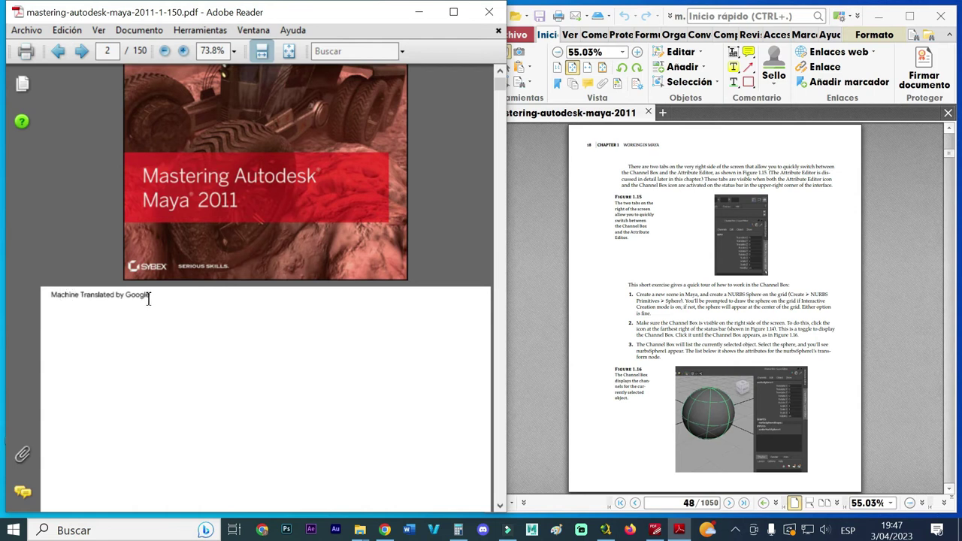
{"action": "left_click_drag", "start_coordinate": [151, 295], "coordinate": [81, 303]}
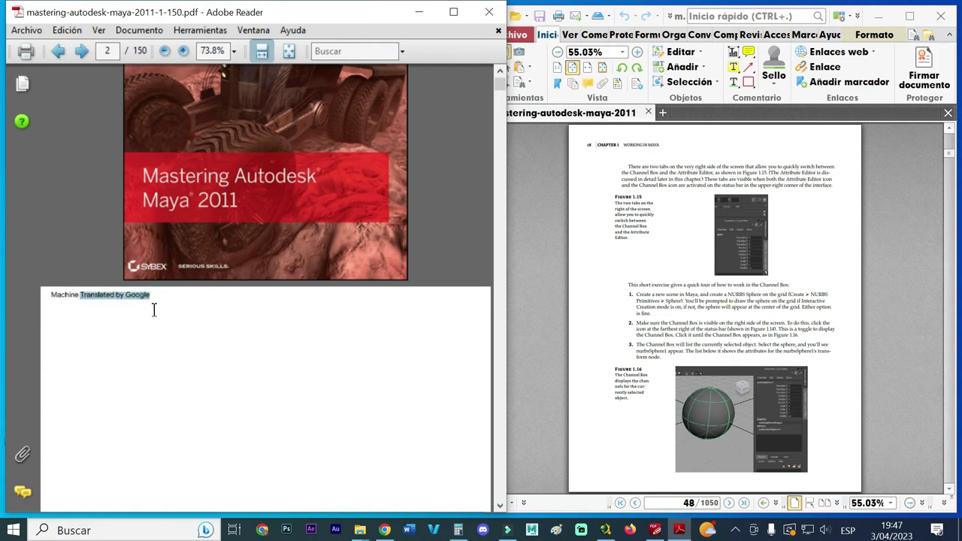
{"action": "scroll", "coordinate": [155, 316], "scroll_direction": "down", "scroll_amount": 2}
{"action": "scroll", "coordinate": [155, 315], "scroll_direction": "up", "scroll_amount": 1}
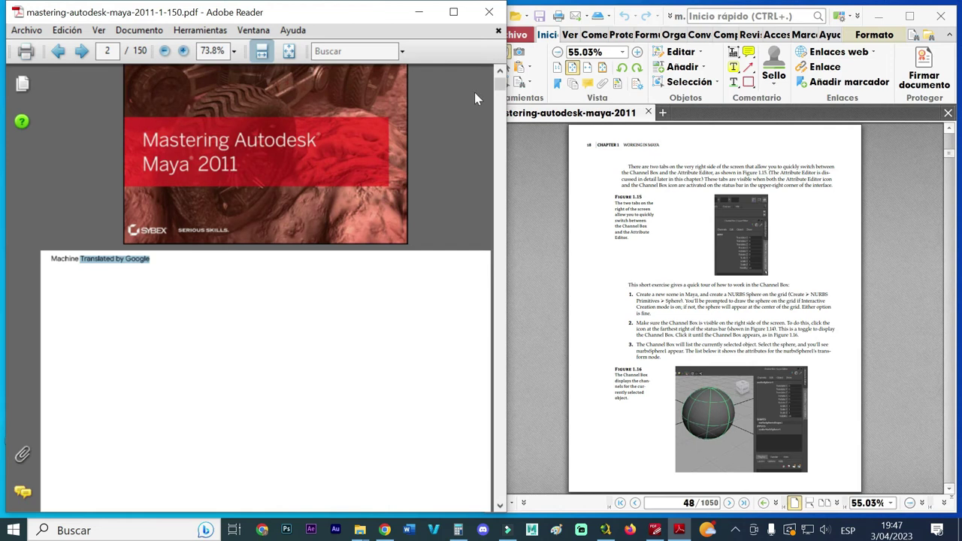
Step: Page through the translated PDF to page 48 to match the page shown in the original
{"action": "left_click_drag", "start_coordinate": [500, 89], "coordinate": [511, 171]}
{"action": "scroll", "coordinate": [355, 247], "scroll_direction": "down", "scroll_amount": 8}
{"action": "scroll", "coordinate": [353, 247], "scroll_direction": "down", "scroll_amount": 5}
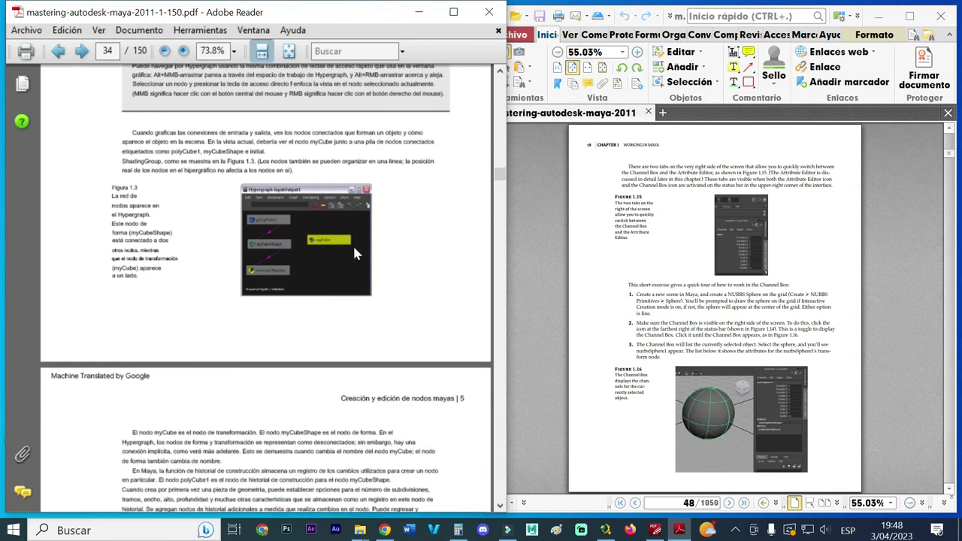
{"action": "scroll", "coordinate": [266, 249], "scroll_direction": "down", "scroll_amount": 4}
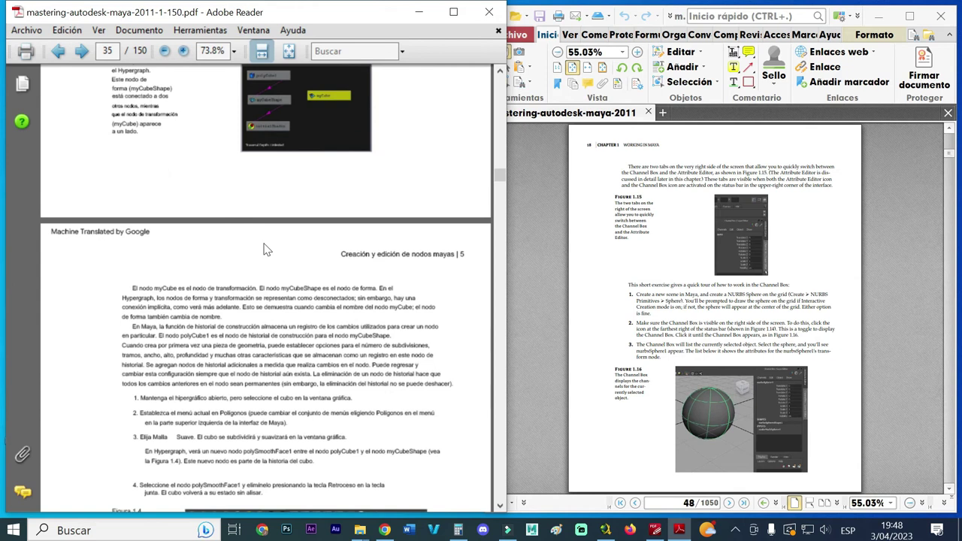
{"action": "scroll", "coordinate": [267, 249], "scroll_direction": "down", "scroll_amount": 11}
{"action": "scroll", "coordinate": [266, 249], "scroll_direction": "down", "scroll_amount": 7}
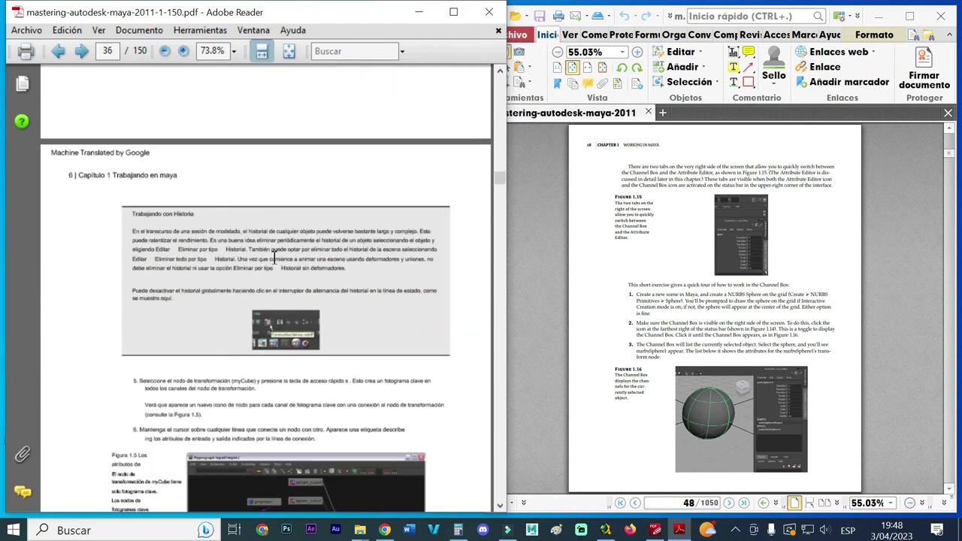
{"action": "scroll", "coordinate": [274, 258], "scroll_direction": "down", "scroll_amount": 20}
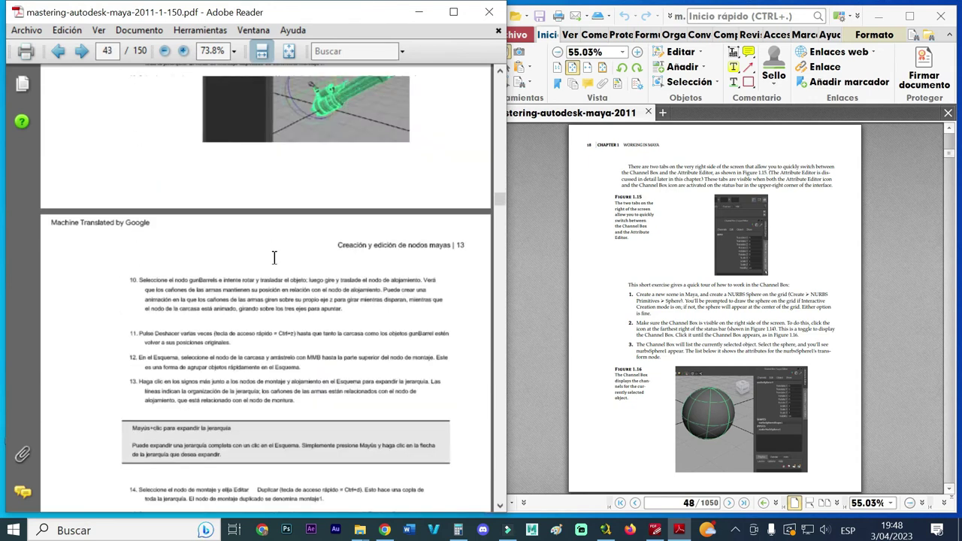
{"action": "scroll", "coordinate": [274, 258], "scroll_direction": "down", "scroll_amount": 12}
{"action": "scroll", "coordinate": [274, 258], "scroll_direction": "down", "scroll_amount": 20}
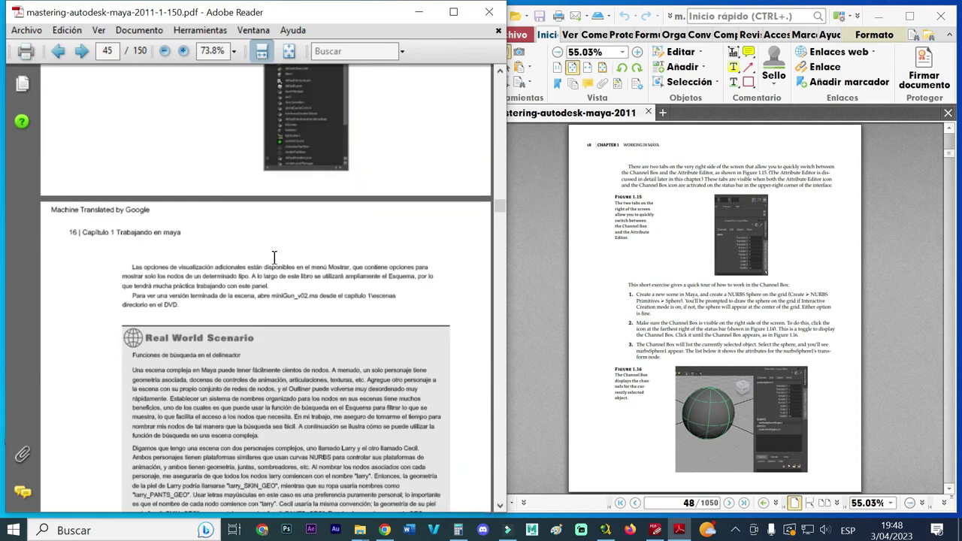
{"action": "scroll", "coordinate": [274, 256], "scroll_direction": "down", "scroll_amount": 11}
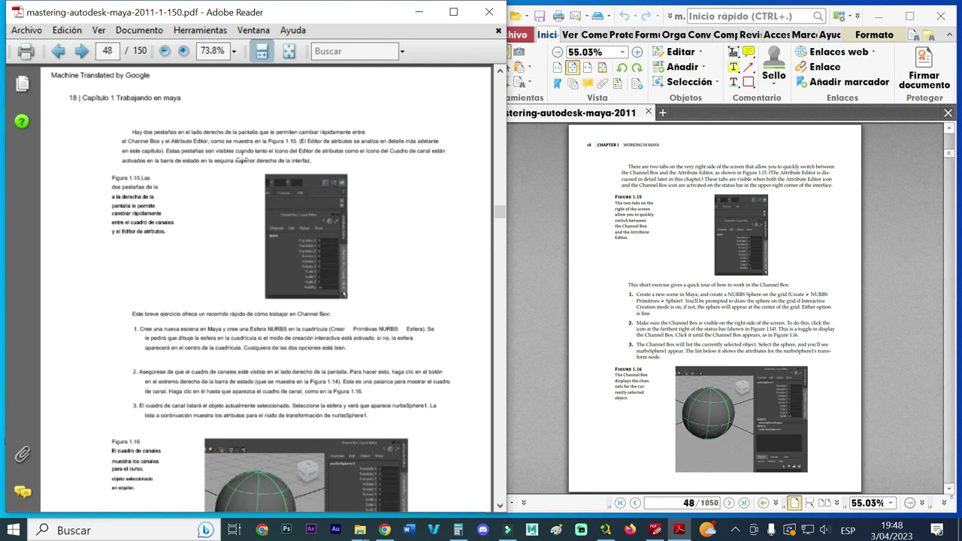
Step: Enlarge page 48 to 100% in the translated PDF and to 84.93% in the original for comparison
{"action": "scroll", "coordinate": [242, 154], "scroll_direction": "up", "scroll_amount": 2, "text": "ctrl"}
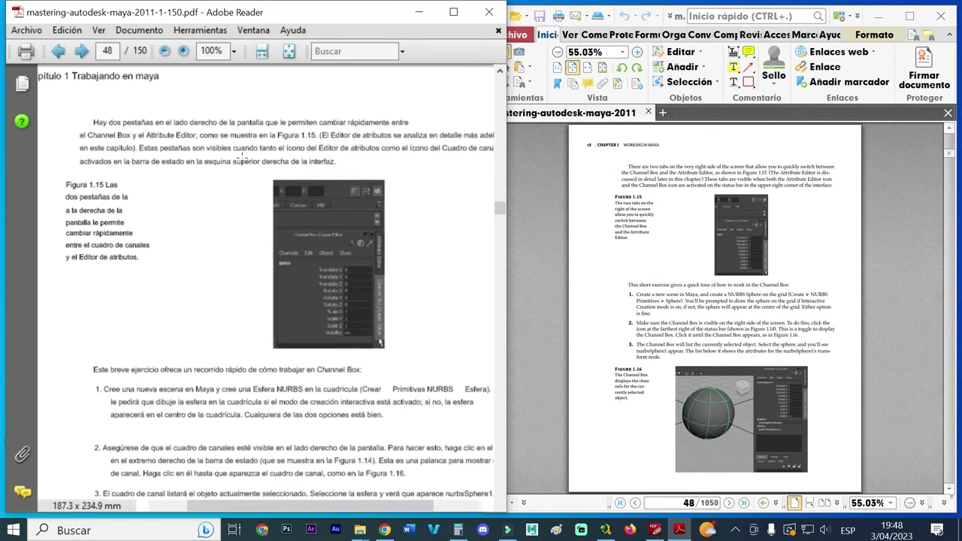
{"action": "scroll", "coordinate": [235, 160], "scroll_direction": "down", "scroll_amount": 2, "text": "ctrl"}
{"action": "scroll", "coordinate": [134, 134], "scroll_direction": "up", "scroll_amount": 1}
{"action": "scroll", "coordinate": [133, 134], "scroll_direction": "up", "scroll_amount": 2, "text": "ctrl"}
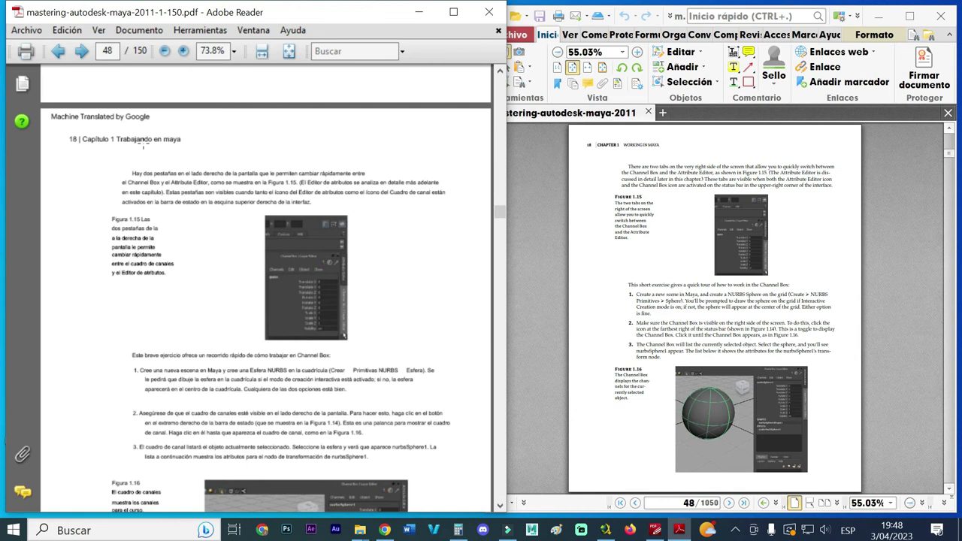
{"action": "scroll", "coordinate": [143, 144], "scroll_direction": "up", "scroll_amount": 2, "text": "ctrl"}
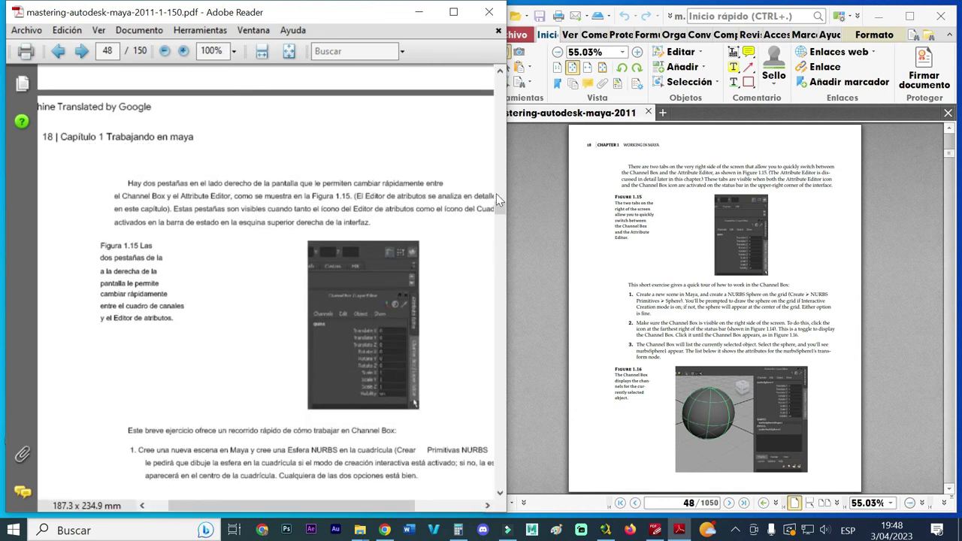
{"action": "left_click", "coordinate": [635, 205]}
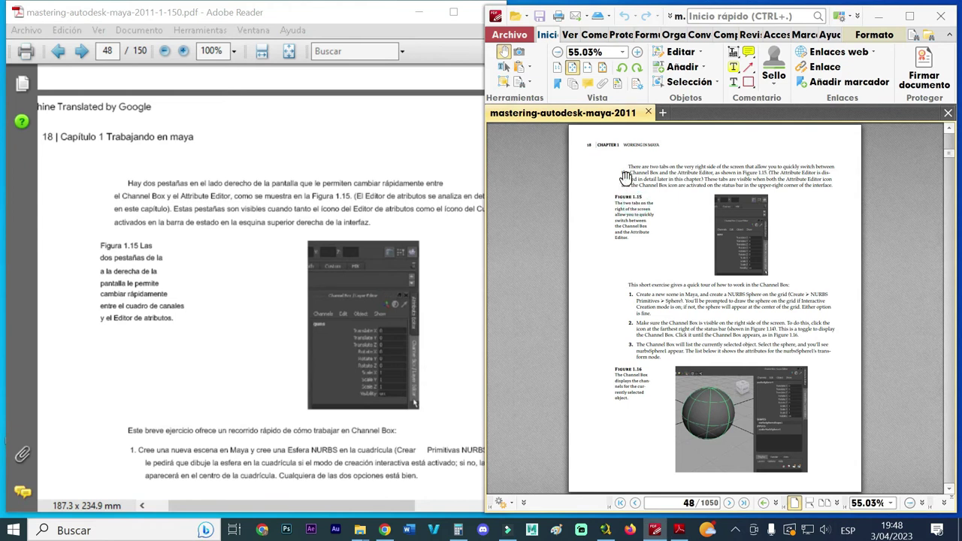
{"action": "scroll", "coordinate": [616, 167], "scroll_direction": "up", "scroll_amount": 1, "text": "ctrl"}
{"action": "scroll", "coordinate": [616, 167], "scroll_direction": "up", "scroll_amount": 1, "text": "ctrl"}
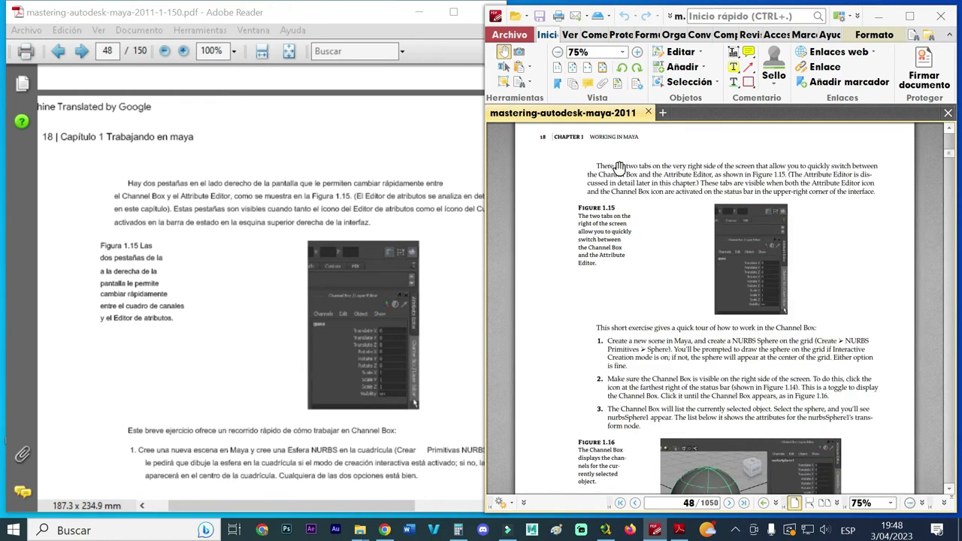
{"action": "scroll", "coordinate": [617, 167], "scroll_direction": "up", "scroll_amount": 1, "text": "ctrl"}
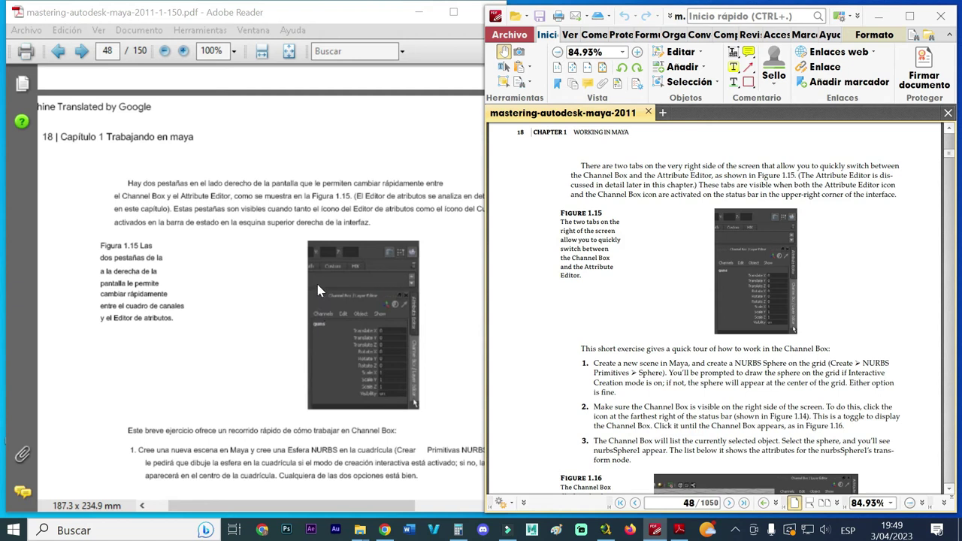
Step: Compare the Channel Box exercise text in both PDFs and highlight "Channel Box:" in the translated one
{"action": "scroll", "coordinate": [315, 290], "scroll_direction": "down", "scroll_amount": 2}
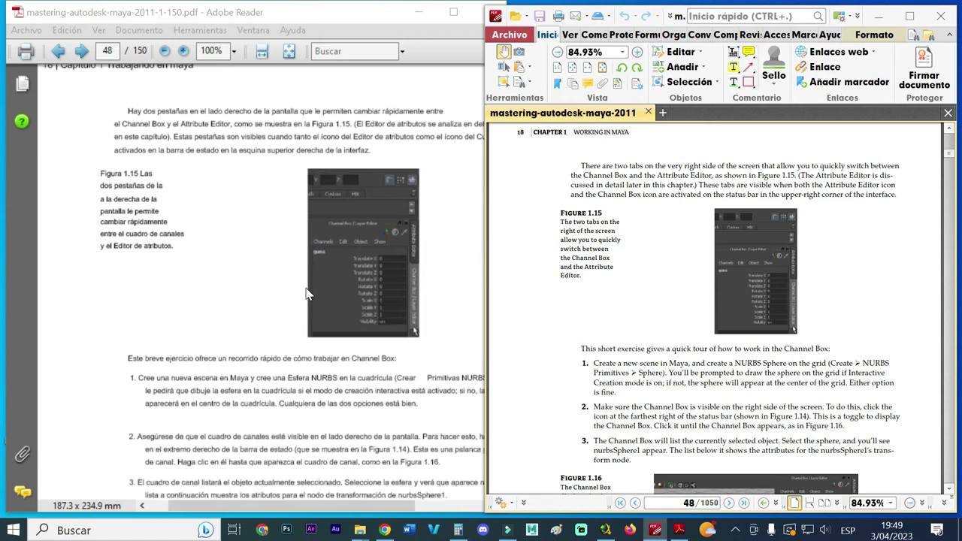
{"action": "scroll", "coordinate": [307, 293], "scroll_direction": "down", "scroll_amount": 2}
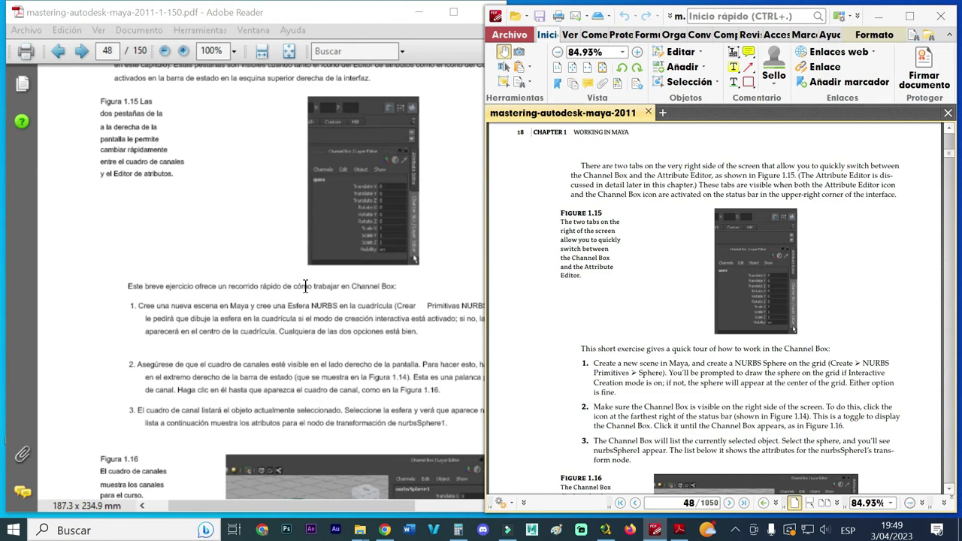
{"action": "scroll", "coordinate": [646, 342], "scroll_direction": "down", "scroll_amount": 3}
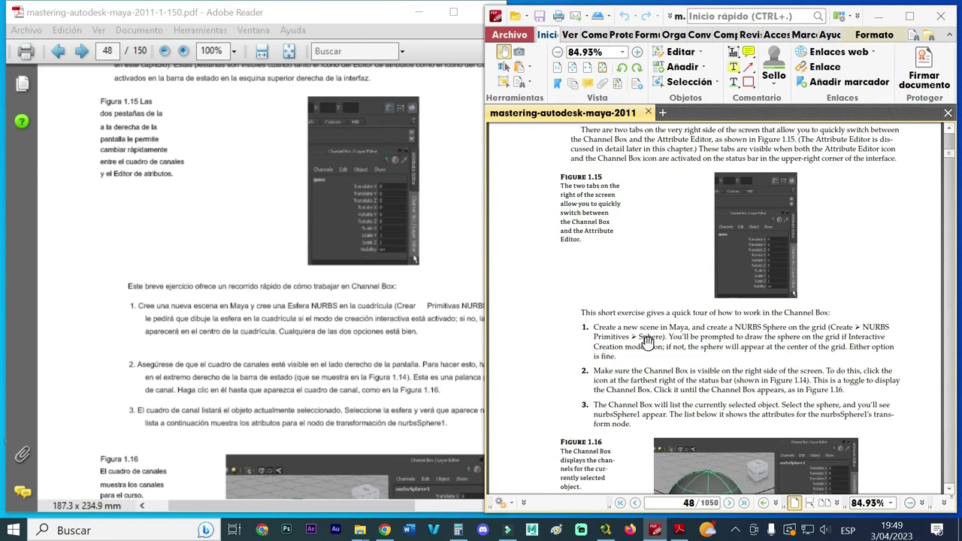
{"action": "scroll", "coordinate": [646, 342], "scroll_direction": "down", "scroll_amount": 1}
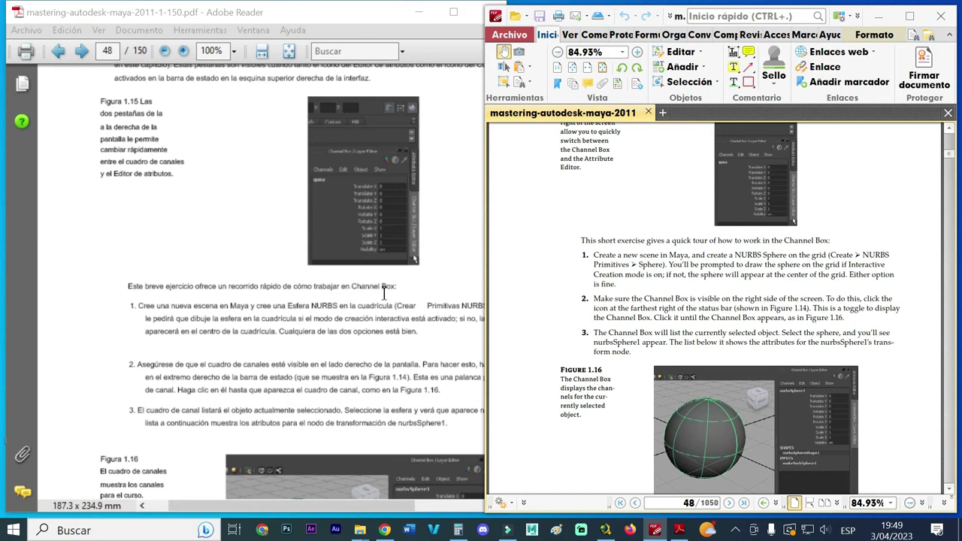
{"action": "left_click_drag", "start_coordinate": [395, 286], "coordinate": [356, 291]}
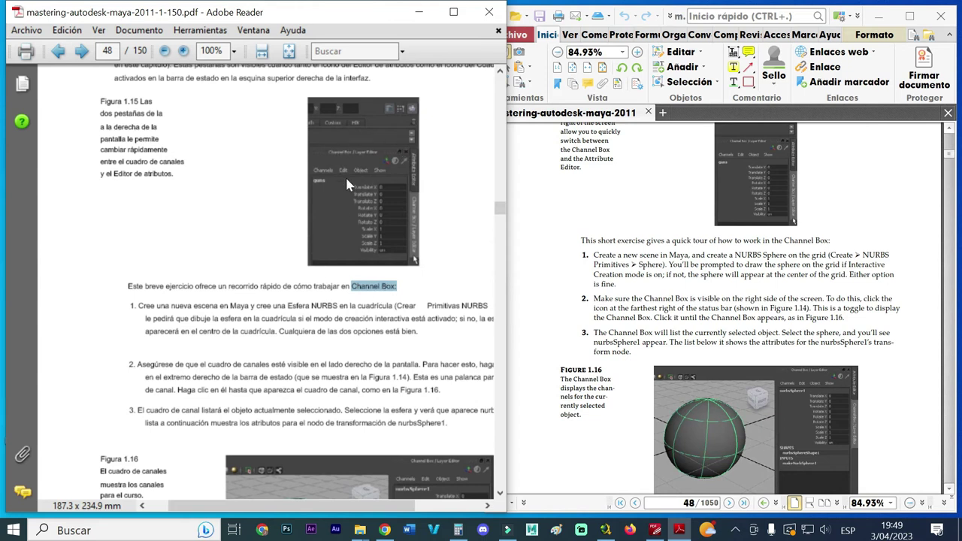
Step: Enlarge Figure 1.15 to 300% in both PDFs to compare the image quality
{"action": "scroll", "coordinate": [359, 212], "scroll_direction": "up", "scroll_amount": 3}
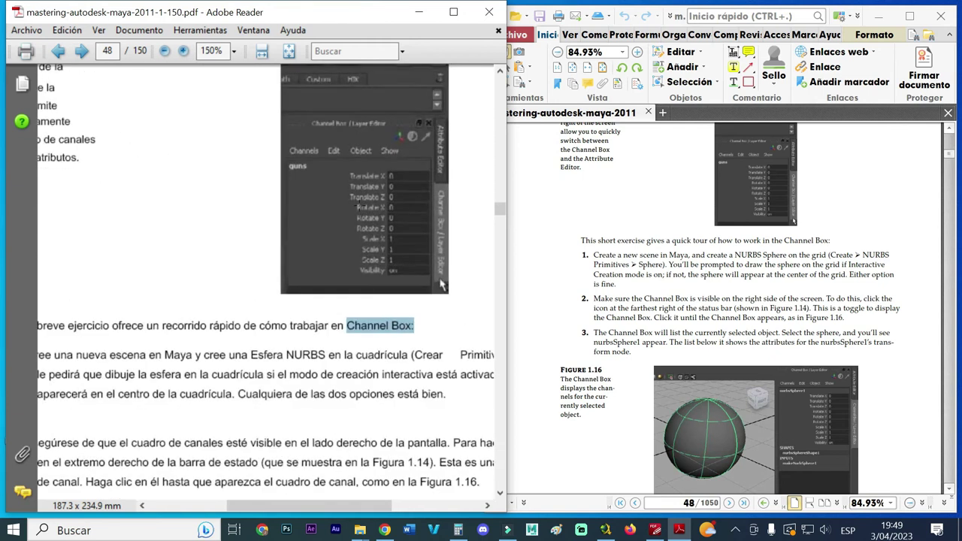
{"action": "scroll", "coordinate": [359, 214], "scroll_direction": "up", "scroll_amount": 2}
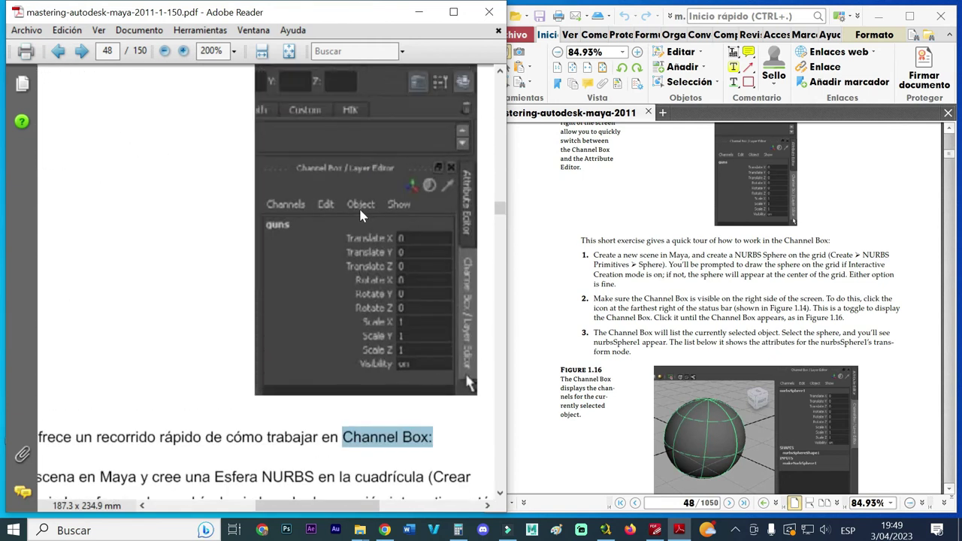
{"action": "left_click", "coordinate": [691, 269]}
{"action": "scroll", "coordinate": [702, 263], "scroll_direction": "up", "scroll_amount": 1}
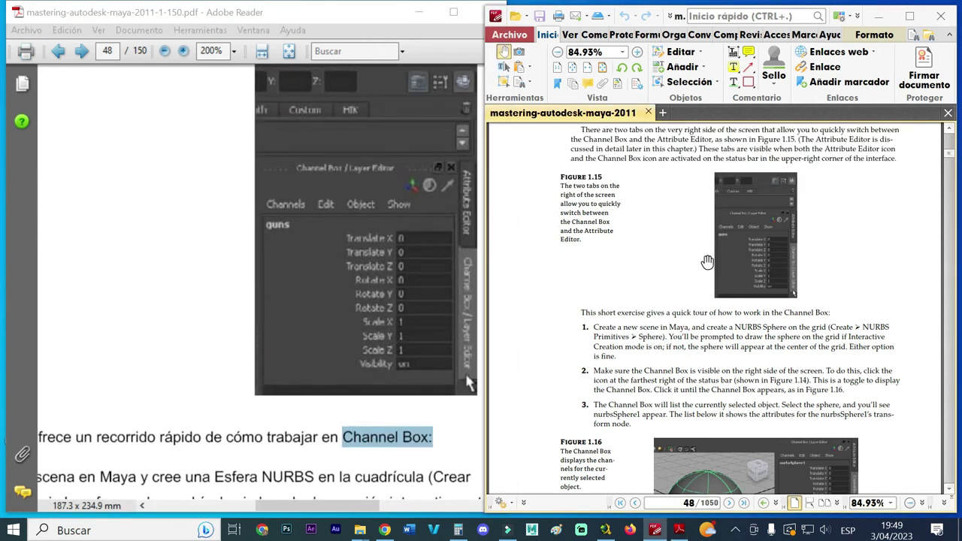
{"action": "scroll", "coordinate": [729, 218], "scroll_direction": "up", "scroll_amount": 1}
{"action": "scroll", "coordinate": [729, 219], "scroll_direction": "up", "scroll_amount": 4}
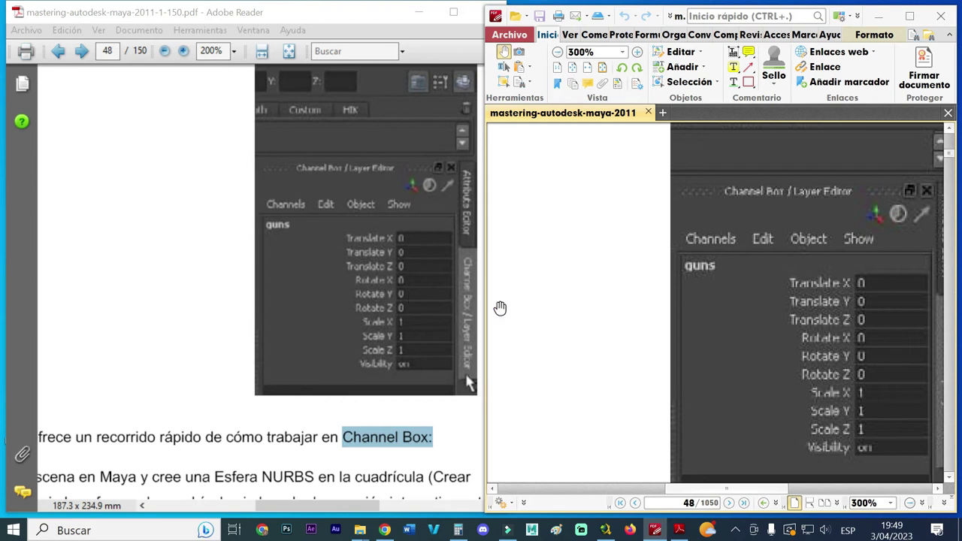
{"action": "scroll", "coordinate": [364, 323], "scroll_direction": "up", "scroll_amount": 1}
{"action": "scroll", "coordinate": [364, 316], "scroll_direction": "up", "scroll_amount": 2}
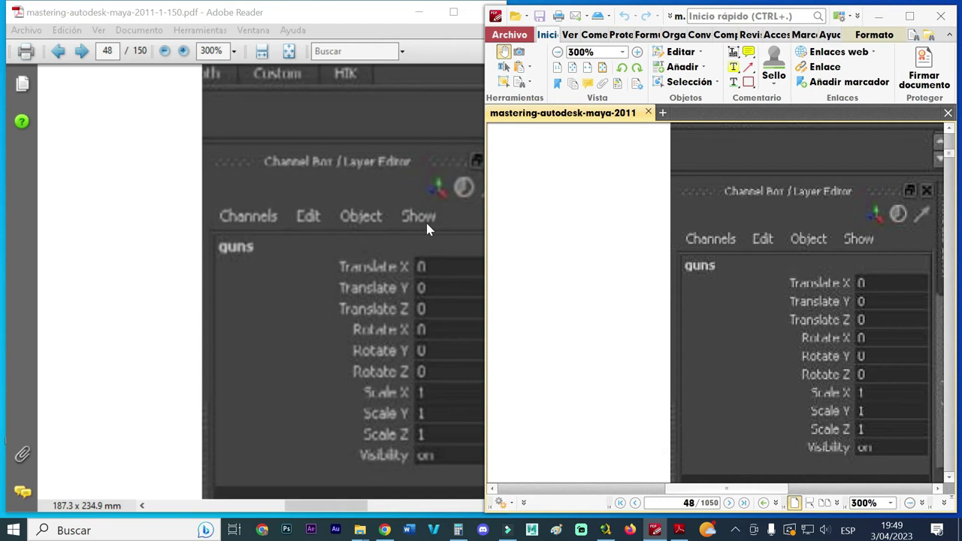
Step: Close the translated PDF and the original PDF
{"action": "left_click", "coordinate": [398, 218]}
{"action": "left_click", "coordinate": [482, 21]}
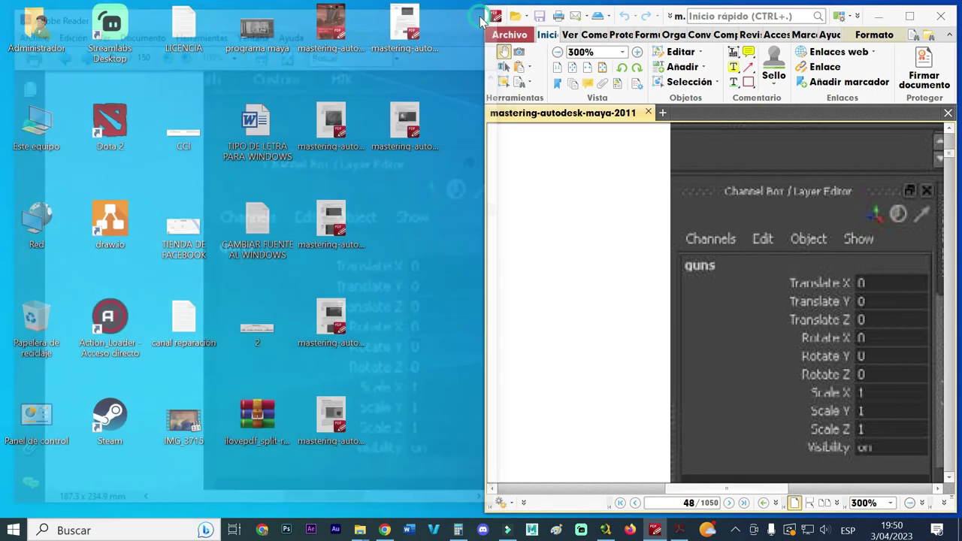
{"action": "left_click", "coordinate": [944, 16]}
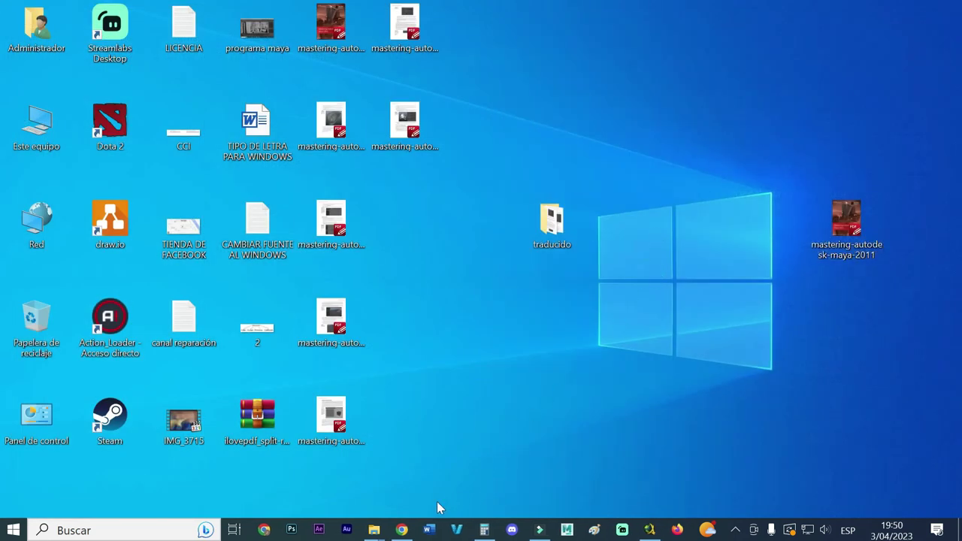
Step: Switch to the iLovePDF page in Chrome and open its Unir PDF tool
{"action": "left_click", "coordinate": [401, 529]}
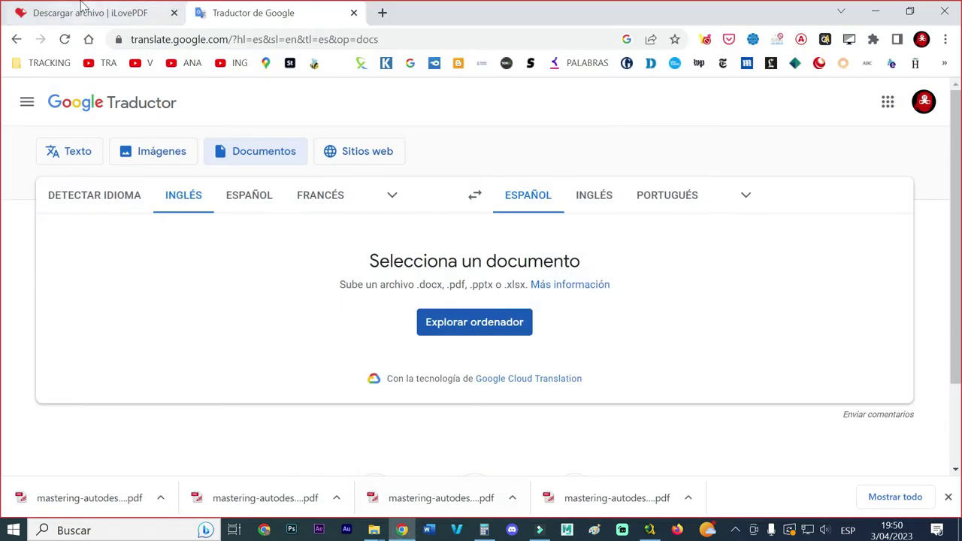
{"action": "left_click", "coordinate": [82, 7]}
{"action": "left_click", "coordinate": [162, 108]}
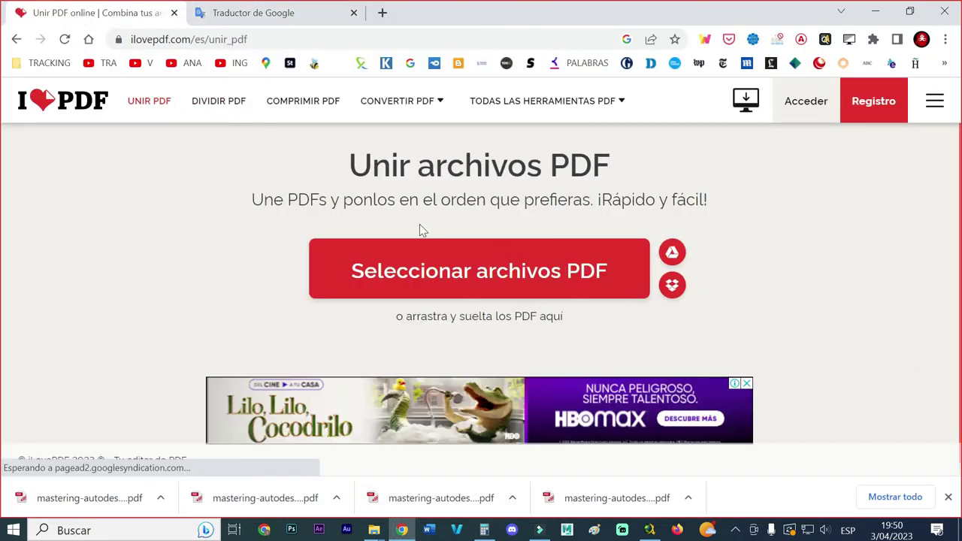
Step: Add the translated mastering-autodesk-maya-2011-1-150 from the traducido folder on the desktop to the PDF merge
{"action": "left_click", "coordinate": [433, 244]}
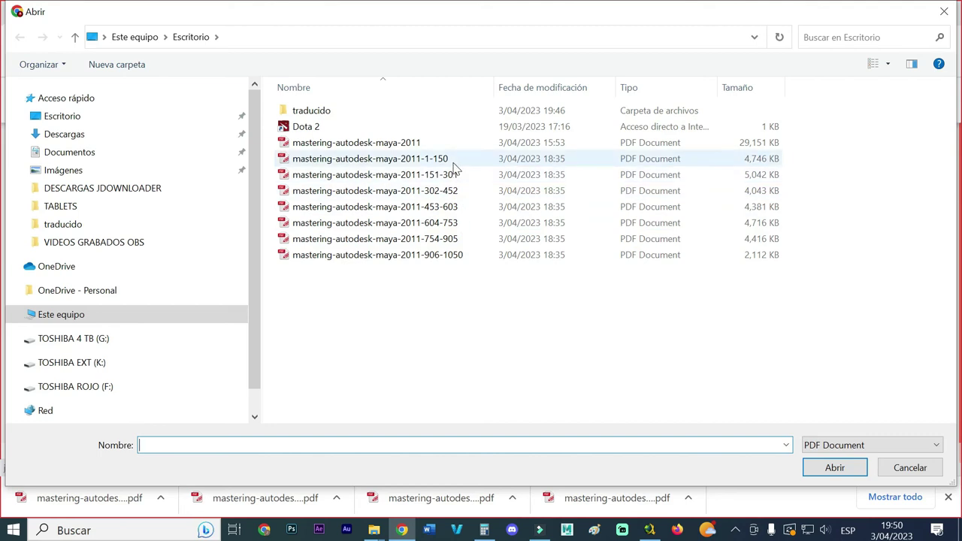
{"action": "double_click", "coordinate": [327, 113]}
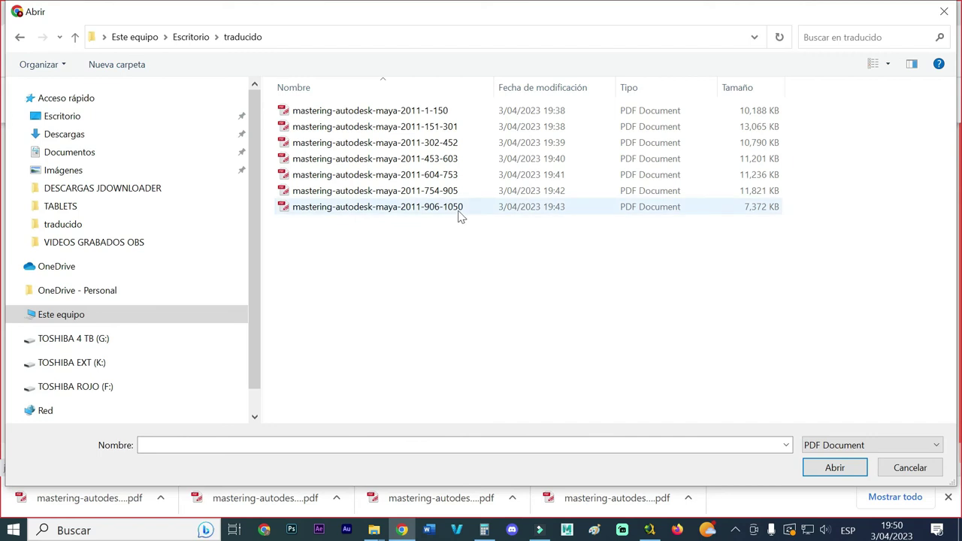
{"action": "double_click", "coordinate": [449, 111]}
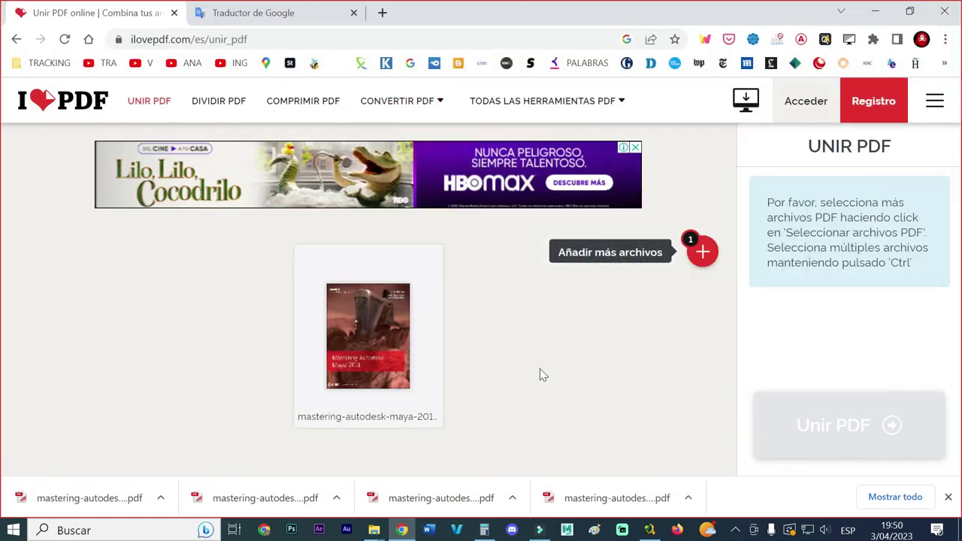
{"action": "mouse_move", "coordinate": [362, 280]}
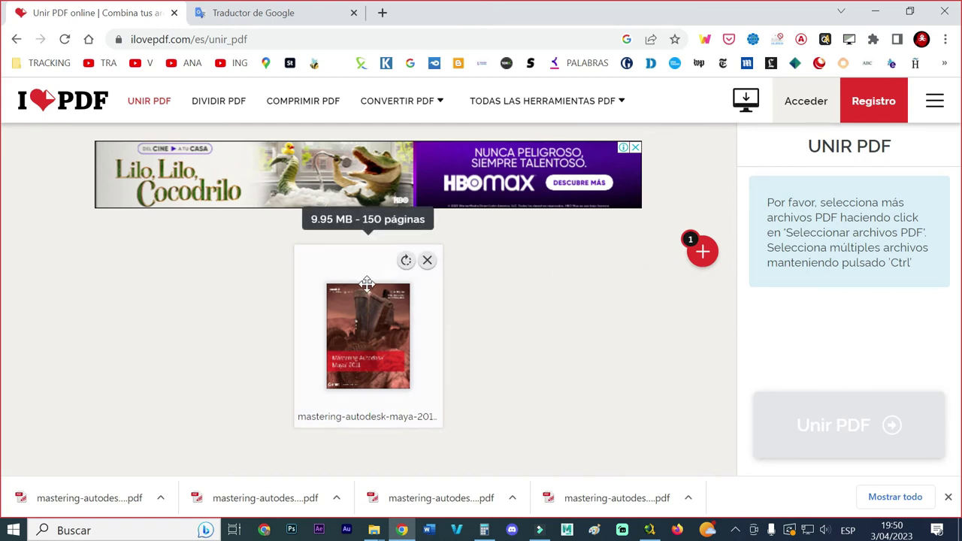
Step: Add the translated mastering-autodesk-maya-2011 parts 151-301, 302-452 and 453-603 from the traducido folder to the merge
{"action": "left_click", "coordinate": [701, 254]}
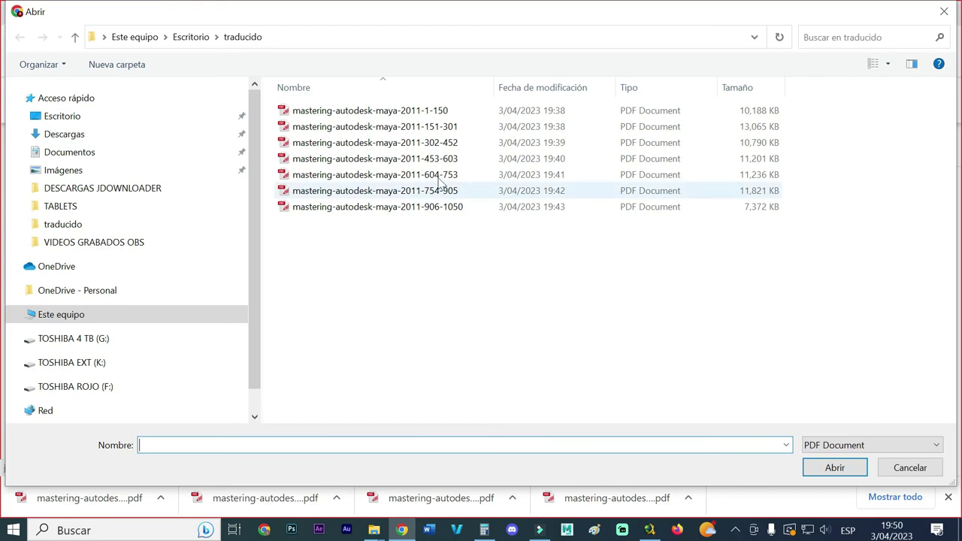
{"action": "double_click", "coordinate": [451, 130]}
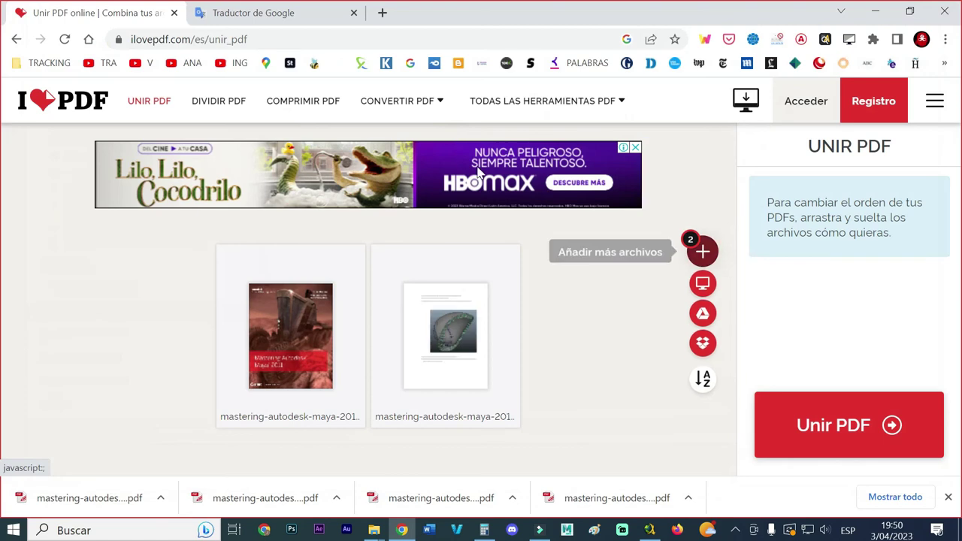
{"action": "left_click", "coordinate": [701, 254]}
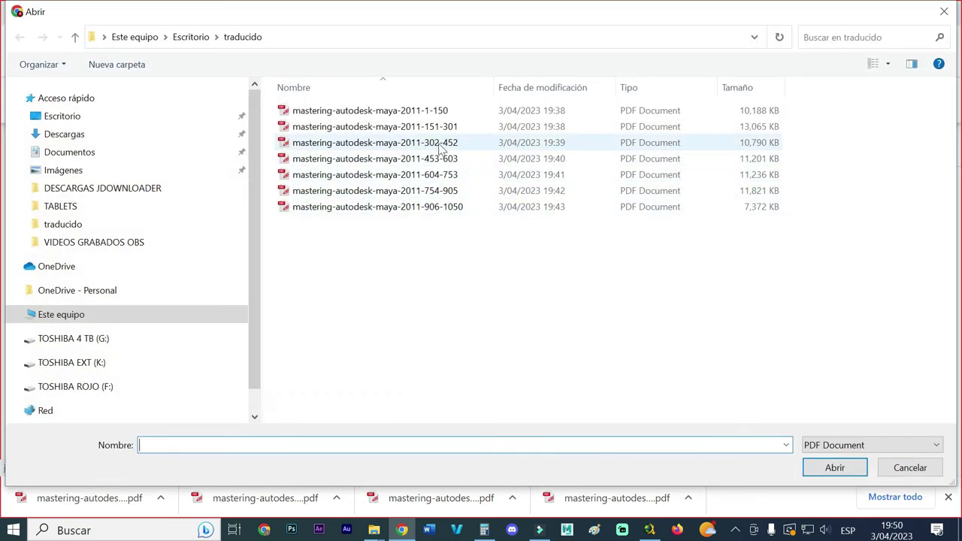
{"action": "double_click", "coordinate": [442, 148]}
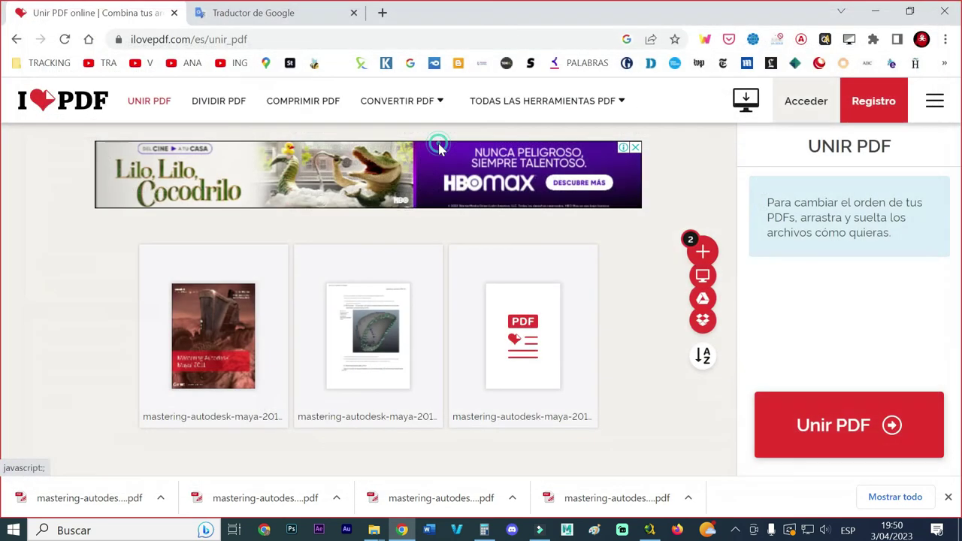
{"action": "left_click", "coordinate": [689, 254]}
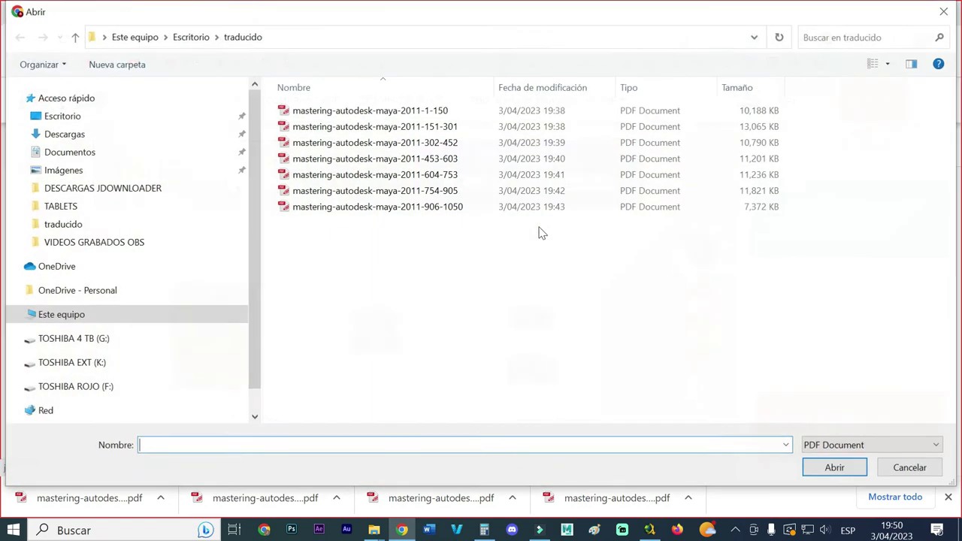
{"action": "double_click", "coordinate": [436, 161]}
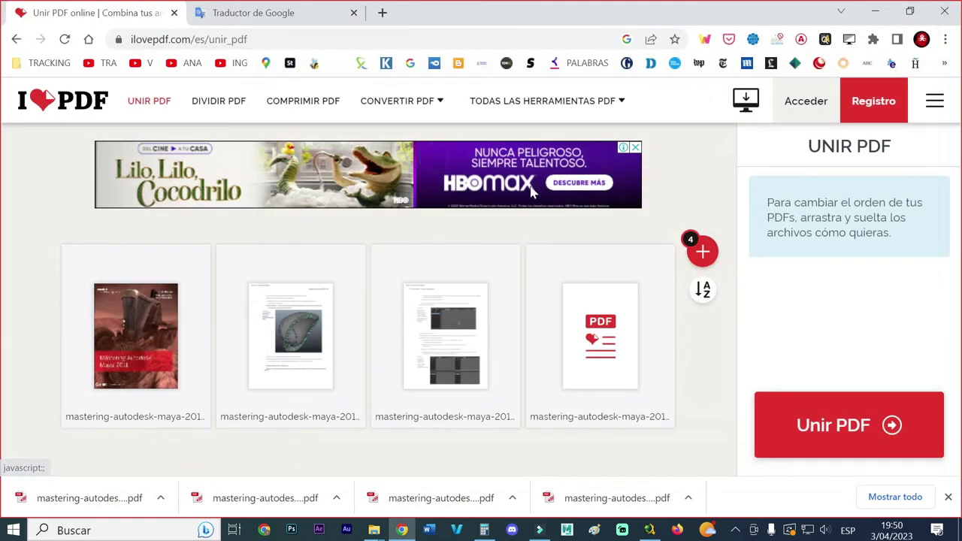
Step: Add the remaining translated parts 604-753, 754-905 and 906-1050 from the traducido folder to the merge
{"action": "left_click", "coordinate": [699, 251]}
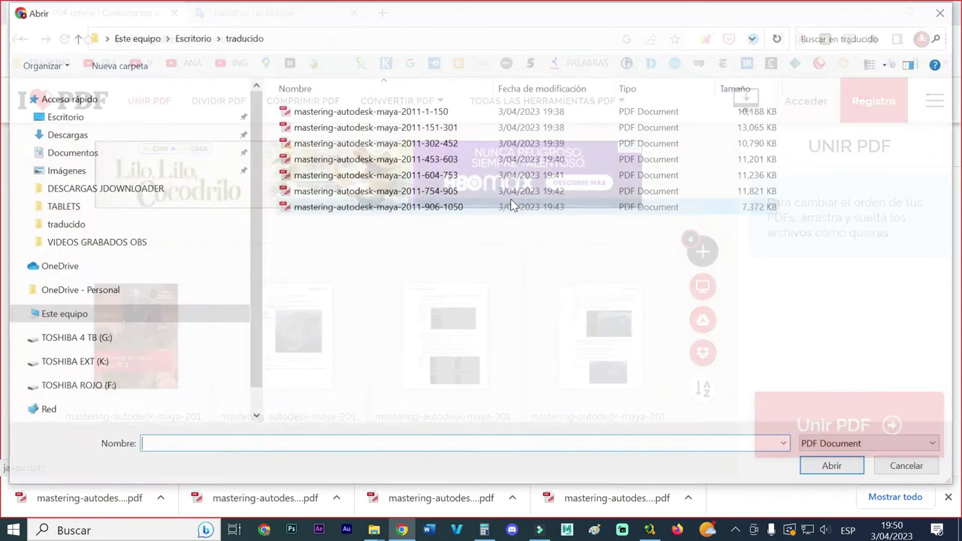
{"action": "double_click", "coordinate": [436, 176]}
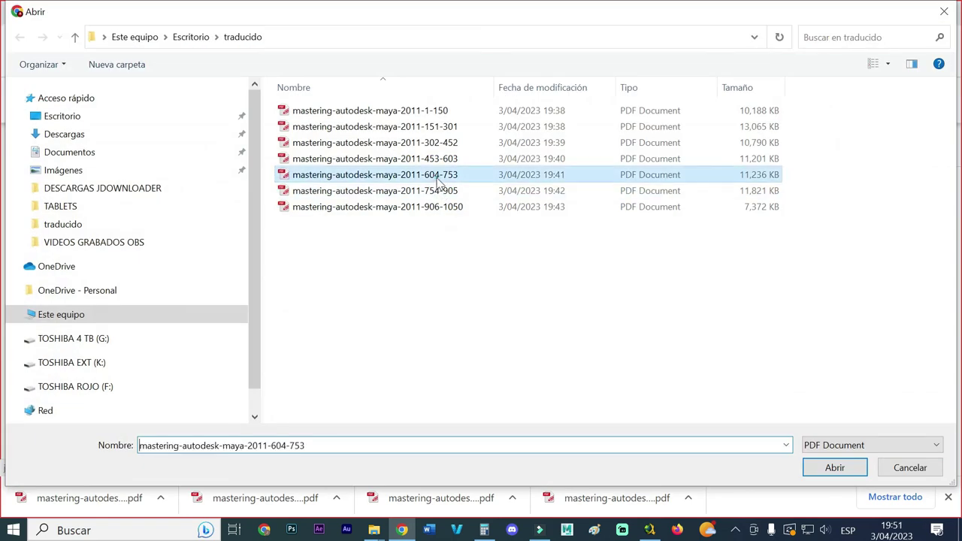
{"action": "mouse_move", "coordinate": [699, 269]}
{"action": "left_click", "coordinate": [702, 251]}
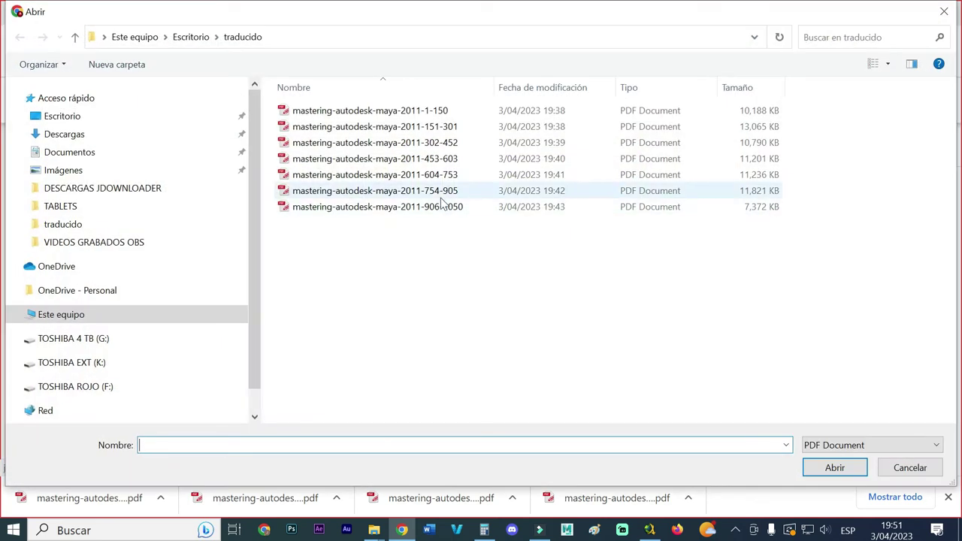
{"action": "double_click", "coordinate": [443, 192]}
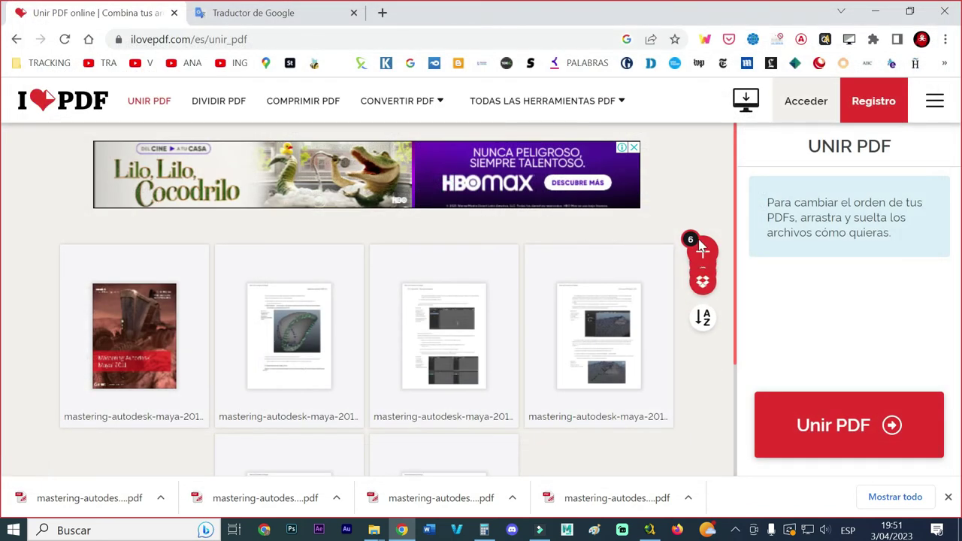
{"action": "left_click", "coordinate": [705, 251]}
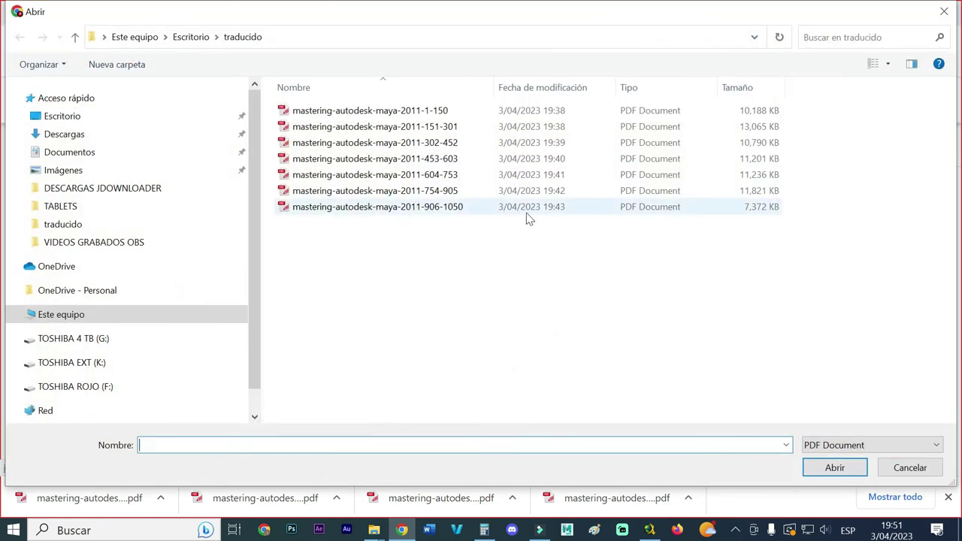
{"action": "double_click", "coordinate": [456, 212]}
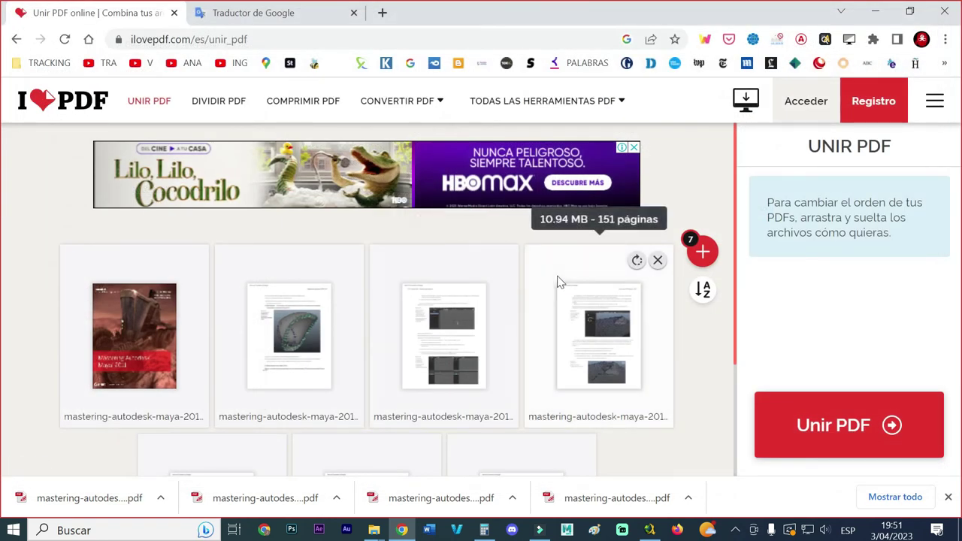
Step: Merge the seven added PDFs into one file and download the merged PDF
{"action": "scroll", "coordinate": [601, 308], "scroll_direction": "down", "scroll_amount": 2}
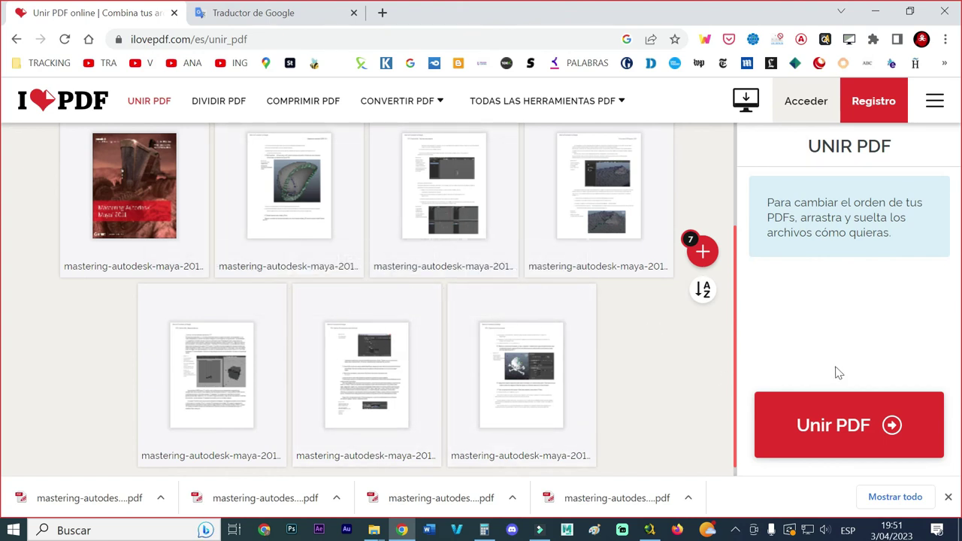
{"action": "left_click", "coordinate": [805, 413]}
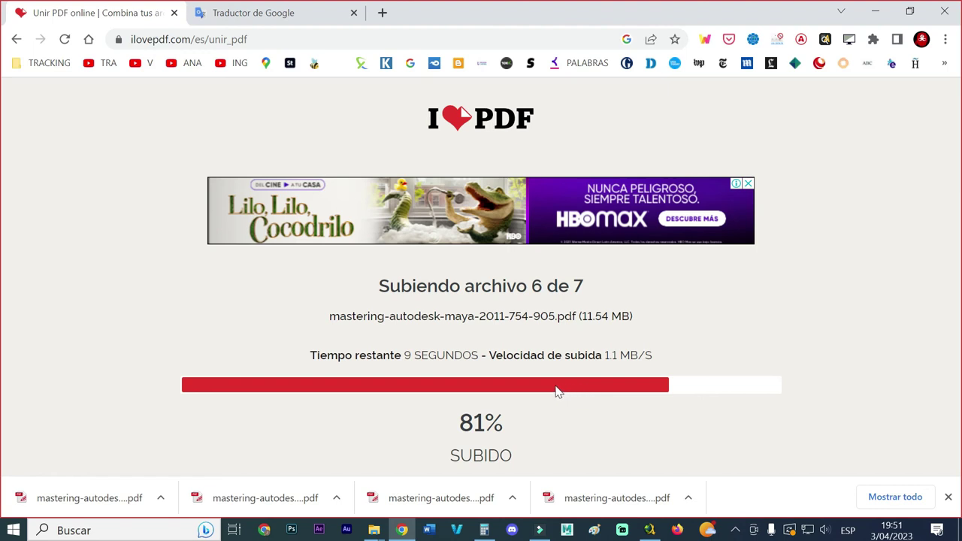
{"action": "left_click", "coordinate": [947, 496]}
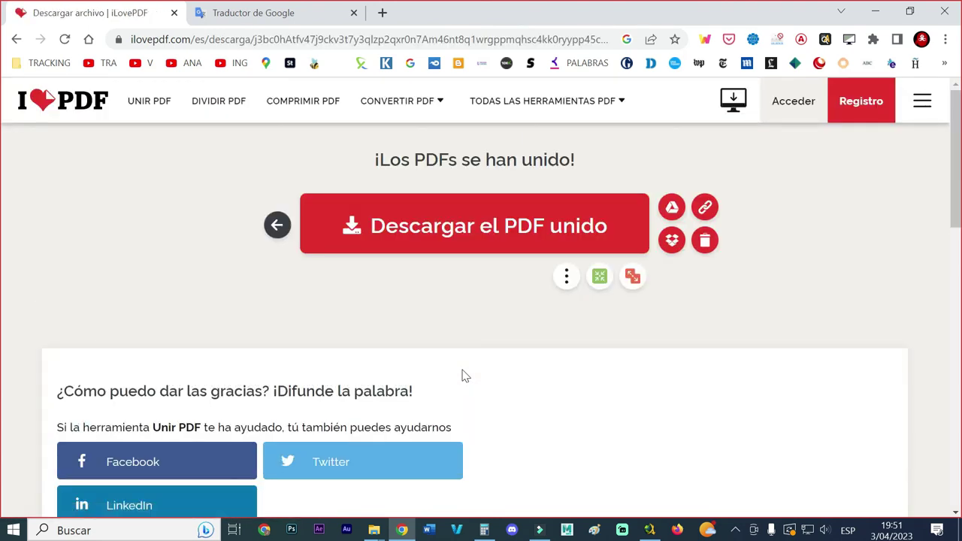
{"action": "left_click", "coordinate": [430, 243]}
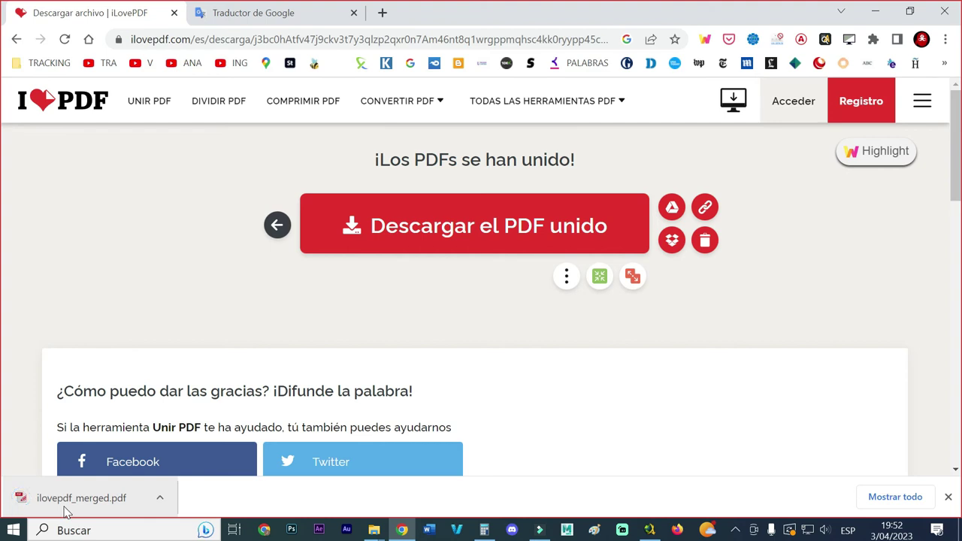
Step: Move the downloaded ilovepdf_merged PDF from Descargas into the traducido folder on the desktop
{"action": "left_click", "coordinate": [160, 499]}
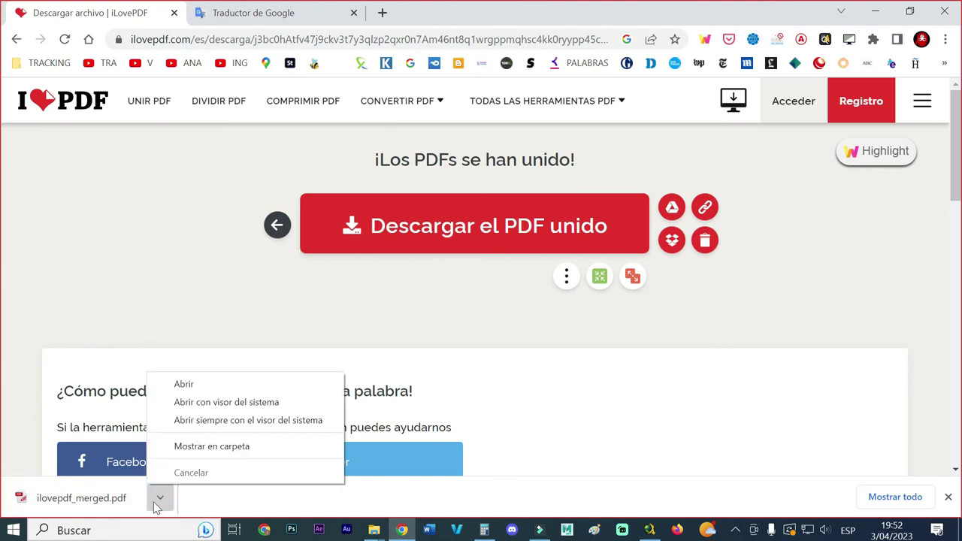
{"action": "left_click", "coordinate": [206, 454]}
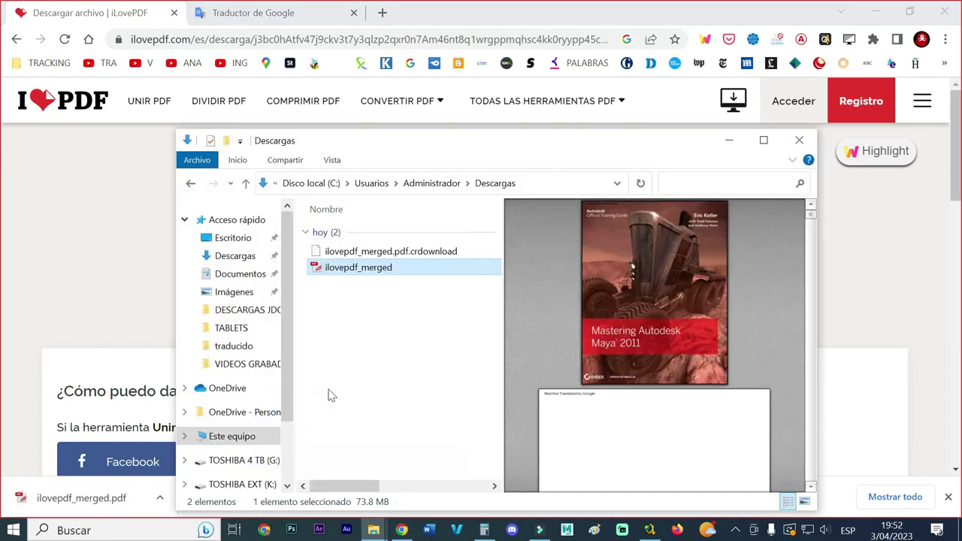
{"action": "right_click", "coordinate": [403, 274]}
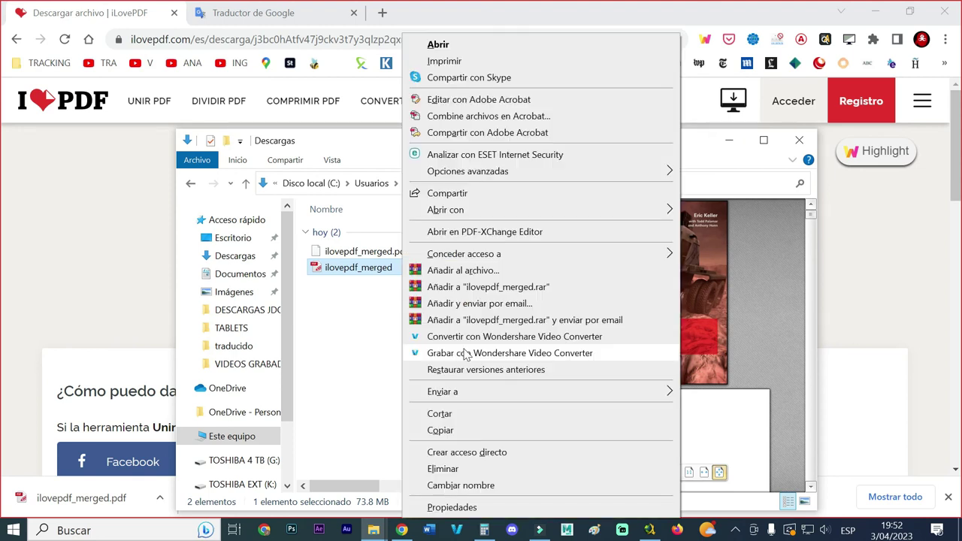
{"action": "left_click", "coordinate": [463, 413]}
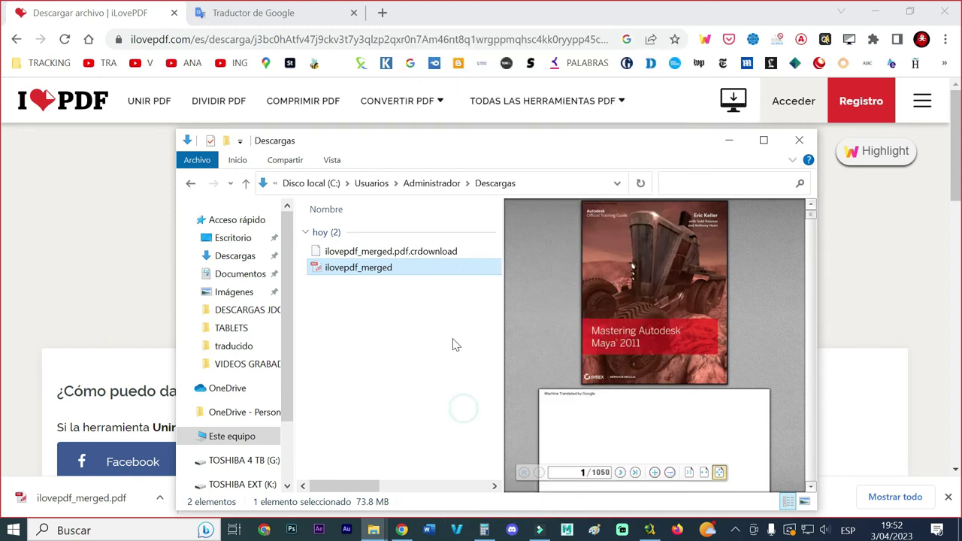
{"action": "left_click", "coordinate": [791, 141]}
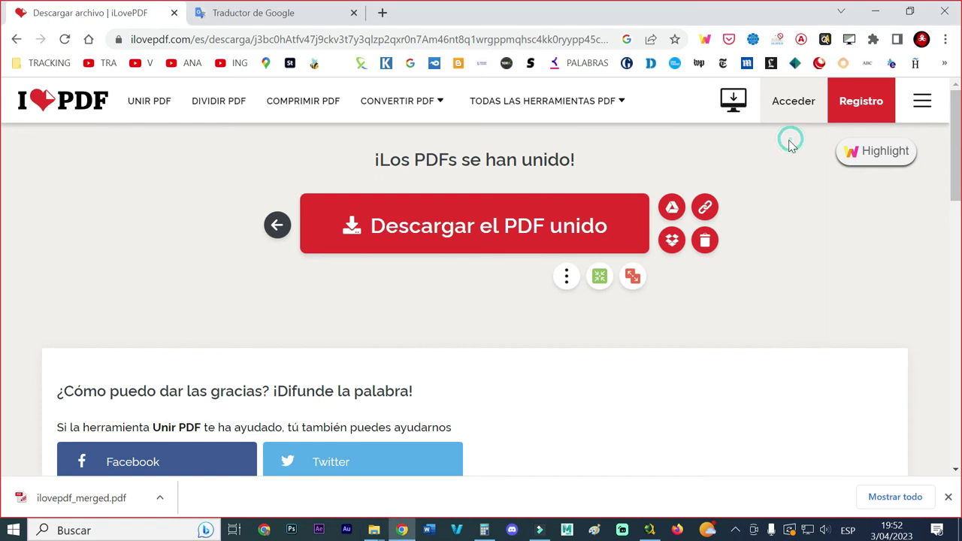
{"action": "left_click", "coordinate": [885, 12]}
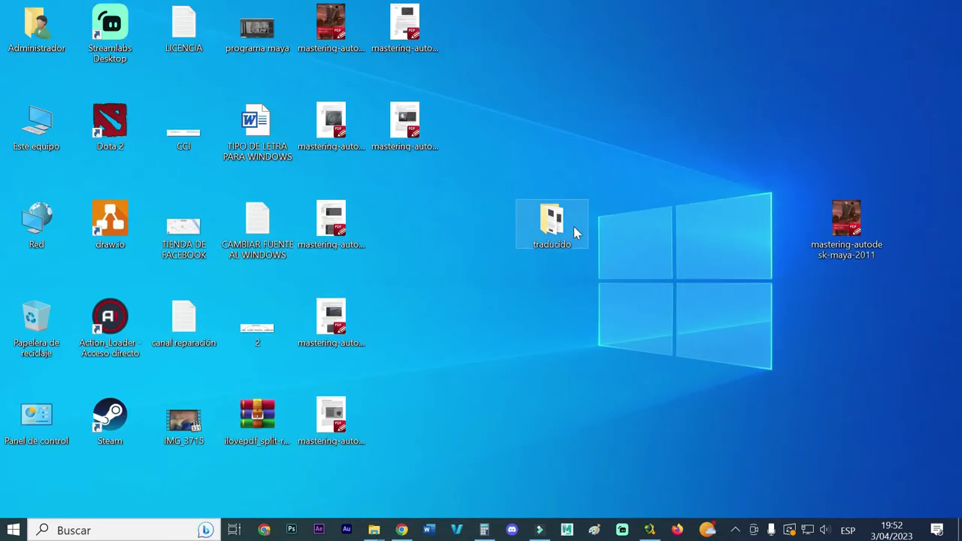
{"action": "double_click", "coordinate": [573, 226]}
{"action": "left_click", "coordinate": [272, 312]}
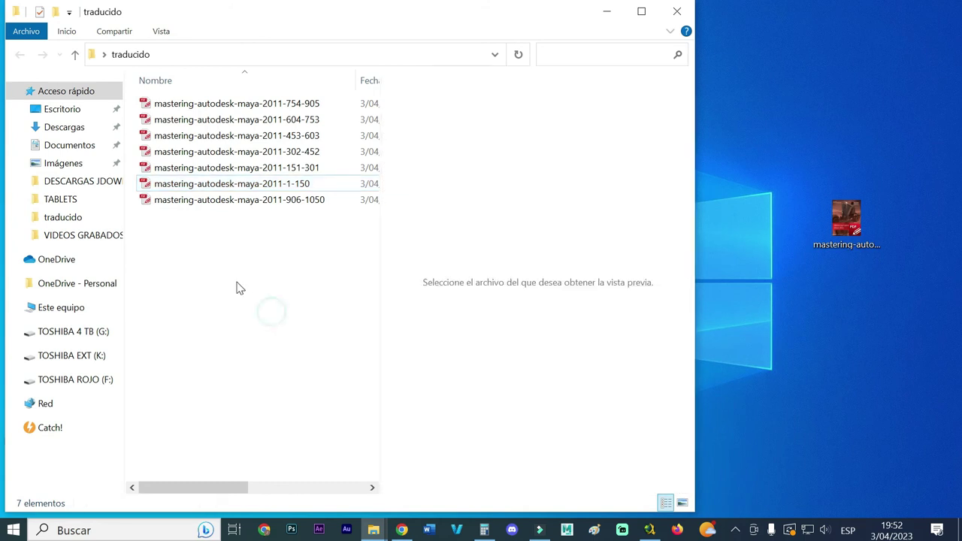
{"action": "right_click", "coordinate": [237, 283]}
{"action": "left_click", "coordinate": [285, 385]}
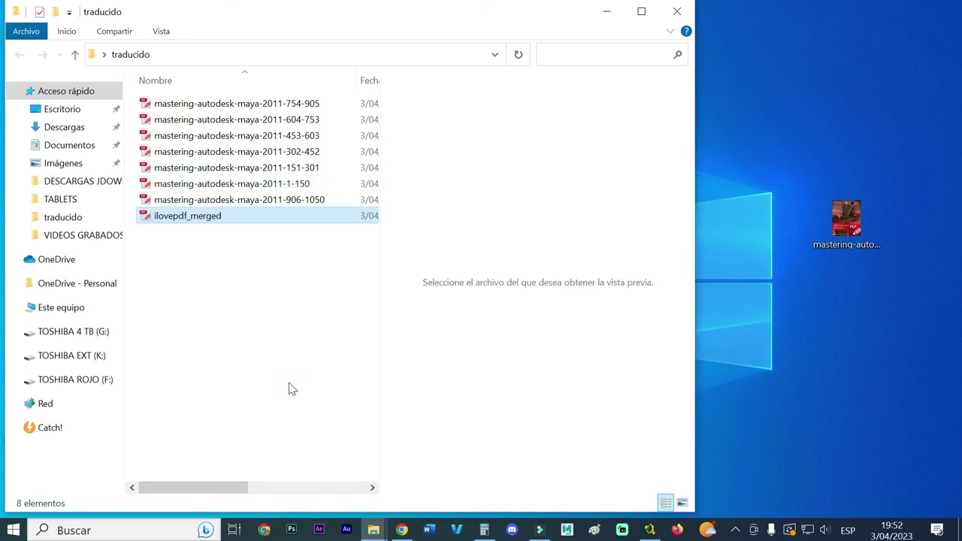
{"action": "left_click", "coordinate": [279, 304]}
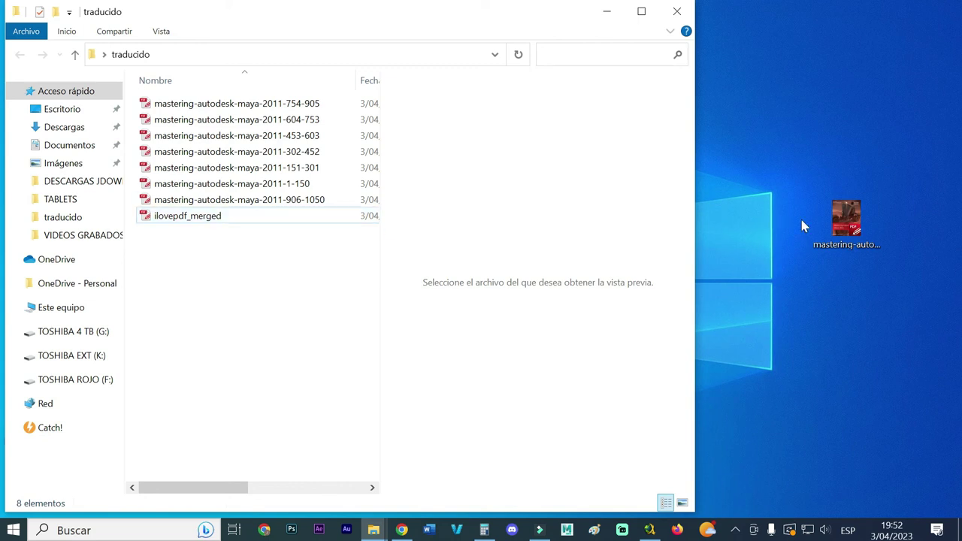
Step: Rename ilovepdf_merged as "mastering-autodesk-maya-2011 español", reusing the copied name of the 906-1050 part without its page range
{"action": "left_click", "coordinate": [236, 200]}
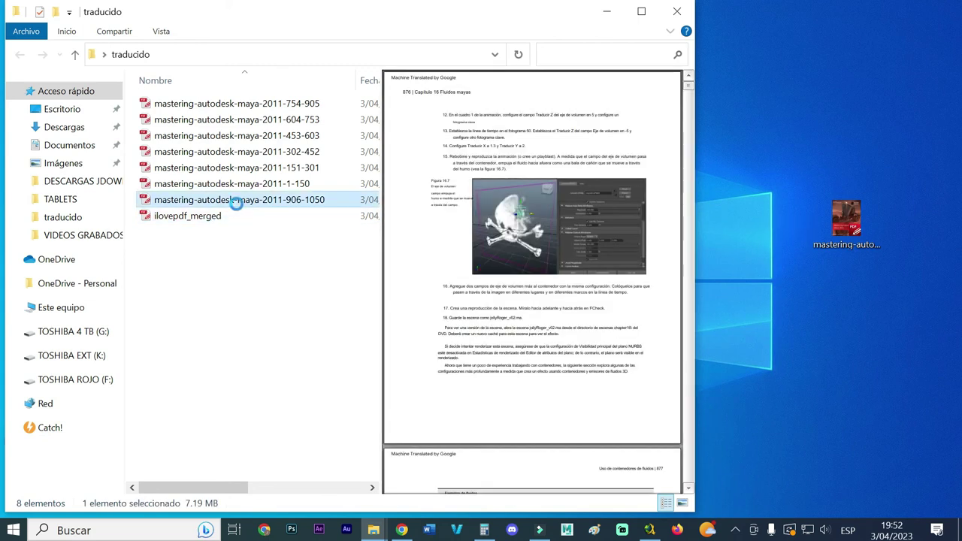
{"action": "right_click", "coordinate": [236, 201]}
{"action": "left_click", "coordinate": [308, 483]}
{"action": "key", "text": "ctrl+c"}
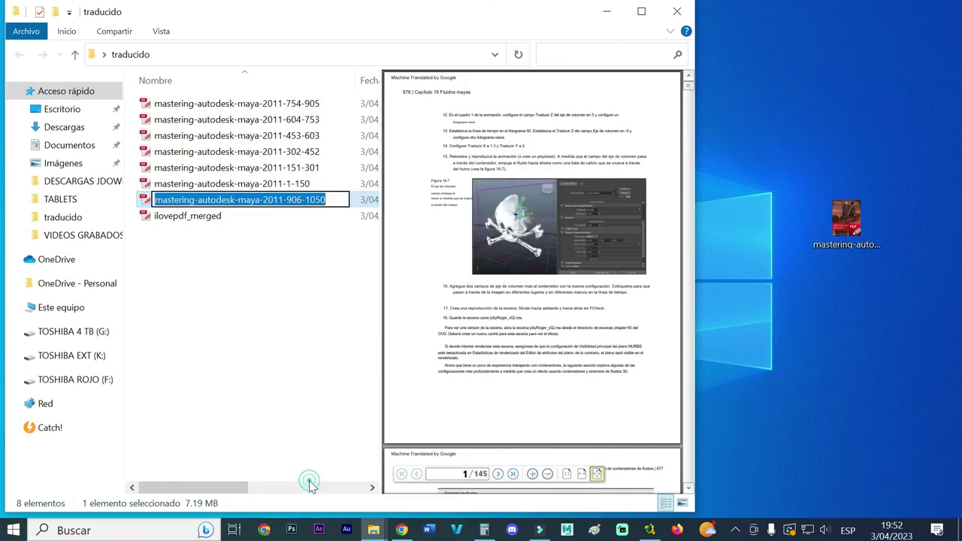
{"action": "left_click", "coordinate": [247, 282]}
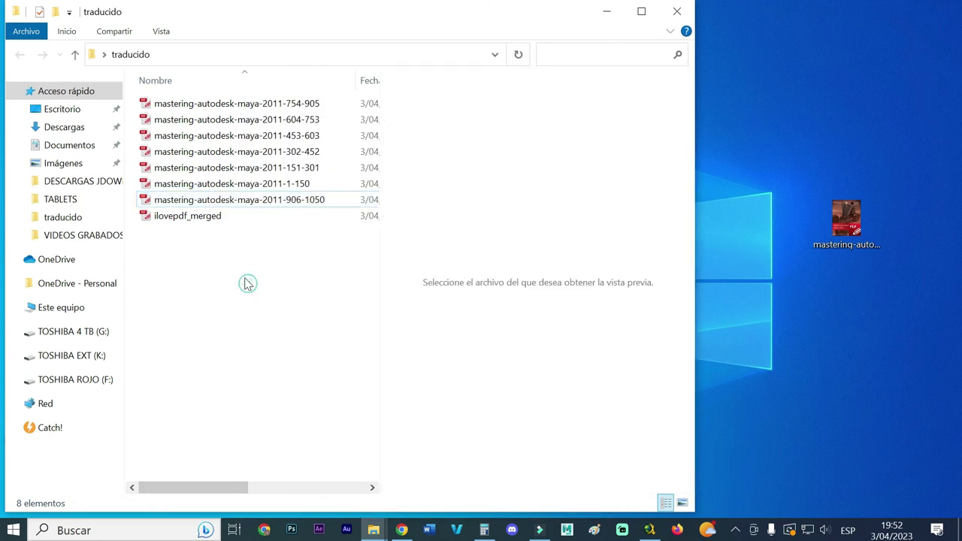
{"action": "left_click", "coordinate": [213, 216]}
{"action": "key", "text": "shift+F10"}
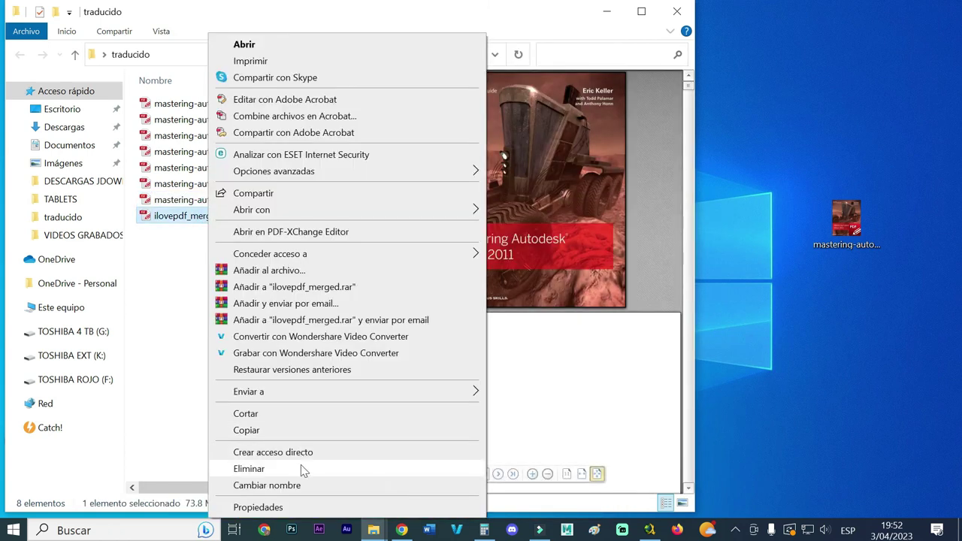
{"action": "left_click", "coordinate": [300, 485]}
{"action": "key", "text": "ctrl+v"}
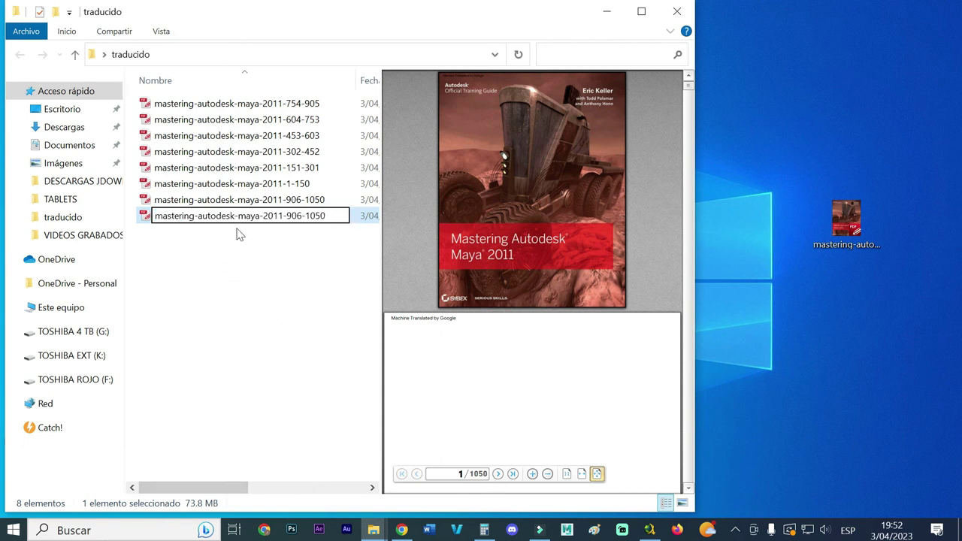
{"action": "left_click_drag", "start_coordinate": [283, 217], "coordinate": [326, 217]}
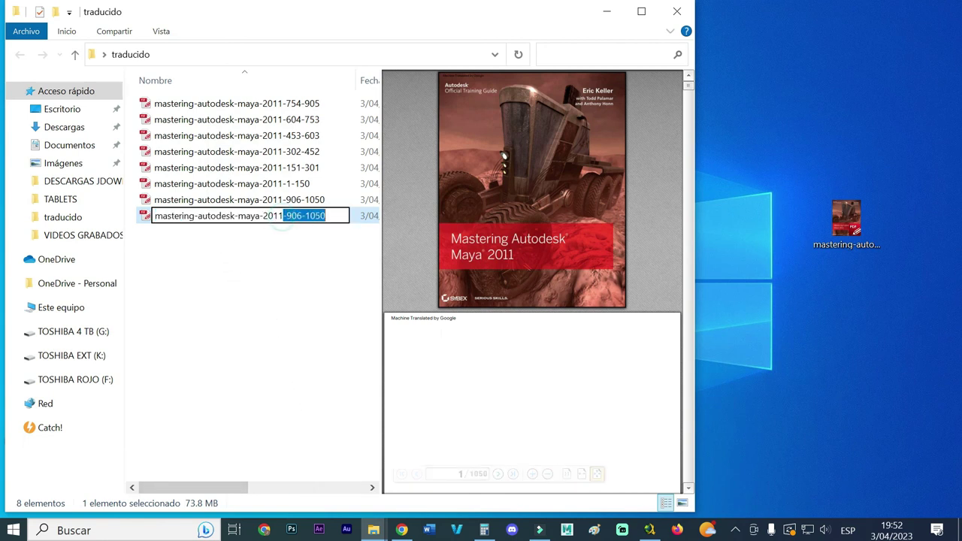
{"action": "type", "text": "español"}
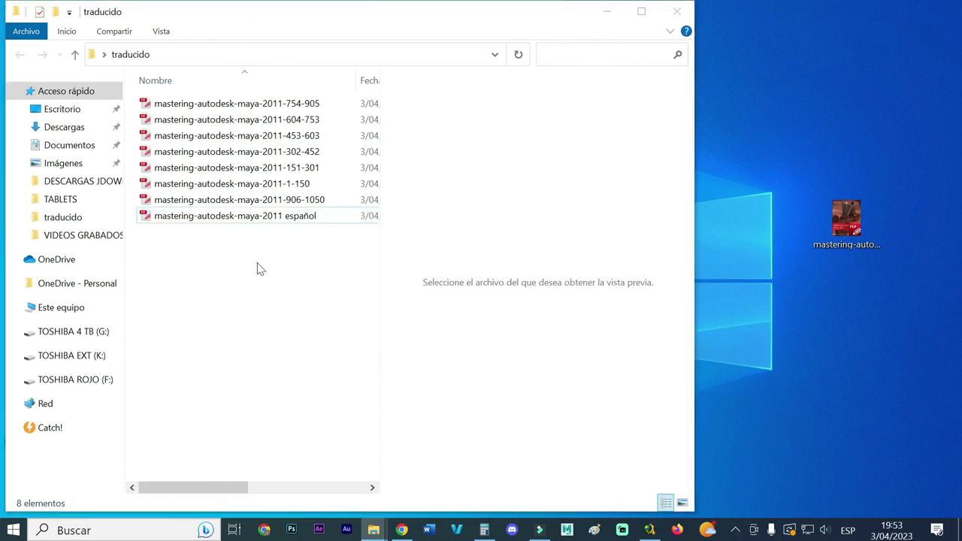
Step: Open the merged mastering-autodesk-maya-2011 español PDF in the PDF viewer, and return to the traducido folder window
{"action": "left_click", "coordinate": [265, 219]}
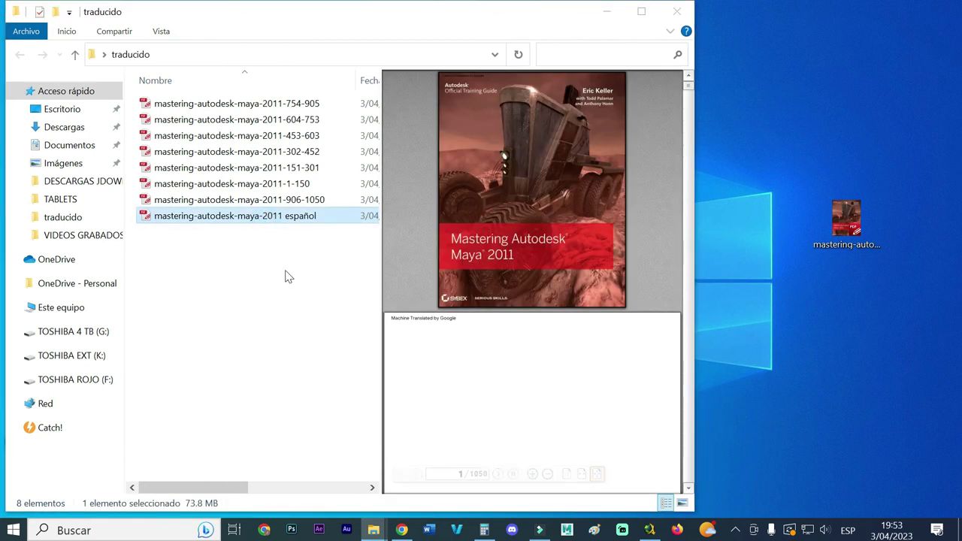
{"action": "double_click", "coordinate": [296, 222]}
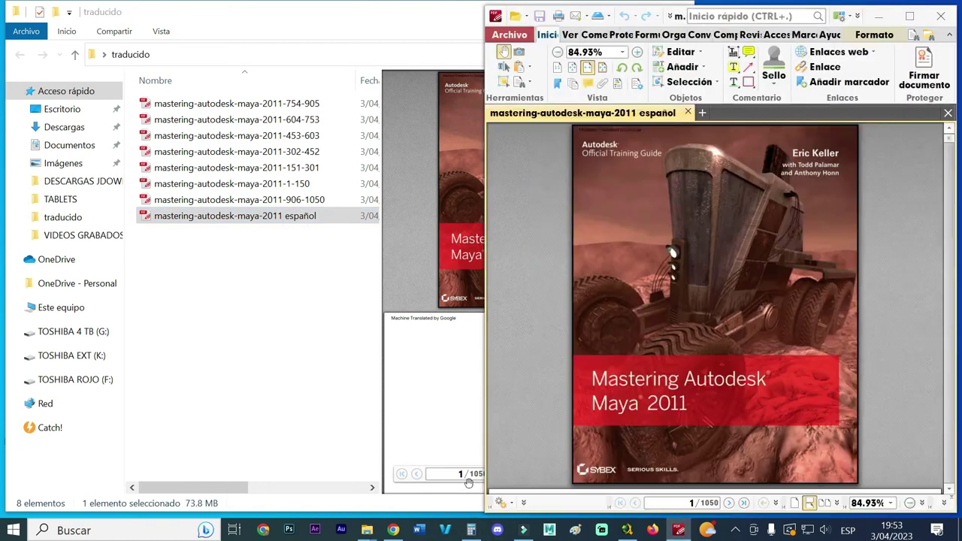
{"action": "left_click", "coordinate": [452, 447]}
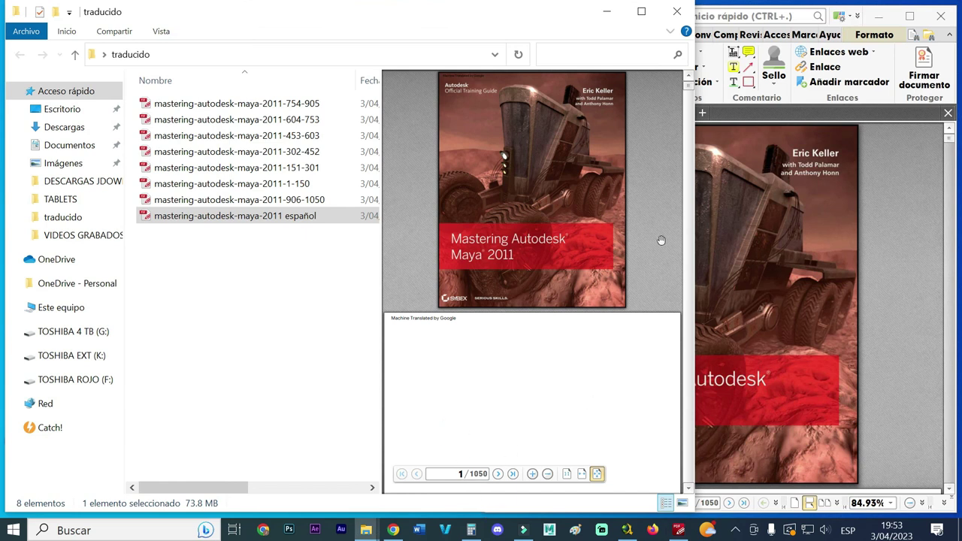
Step: Skim the merged PDF in the folder preview, then minimize the traducido window and maximize the PDF viewer
{"action": "left_click_drag", "start_coordinate": [686, 90], "coordinate": [688, 134]}
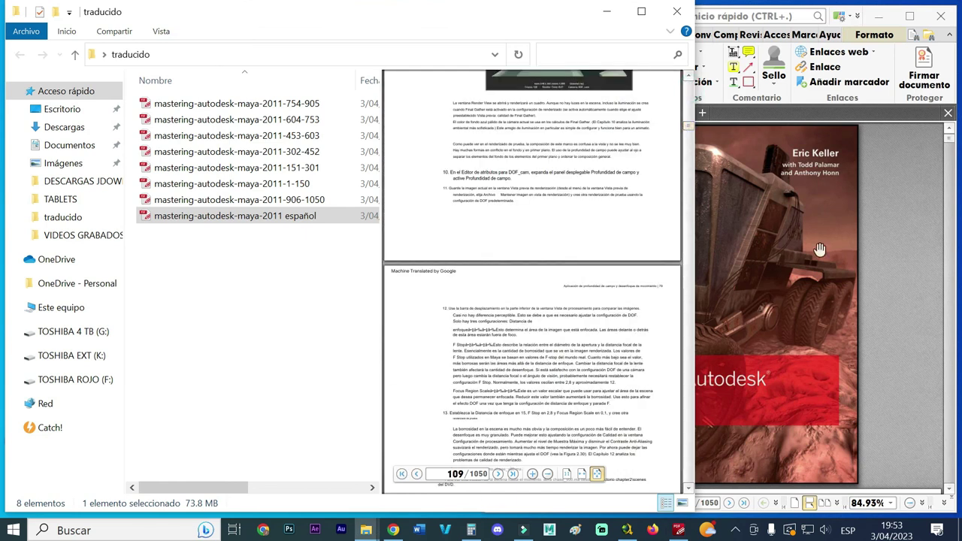
{"action": "left_click", "coordinate": [606, 14]}
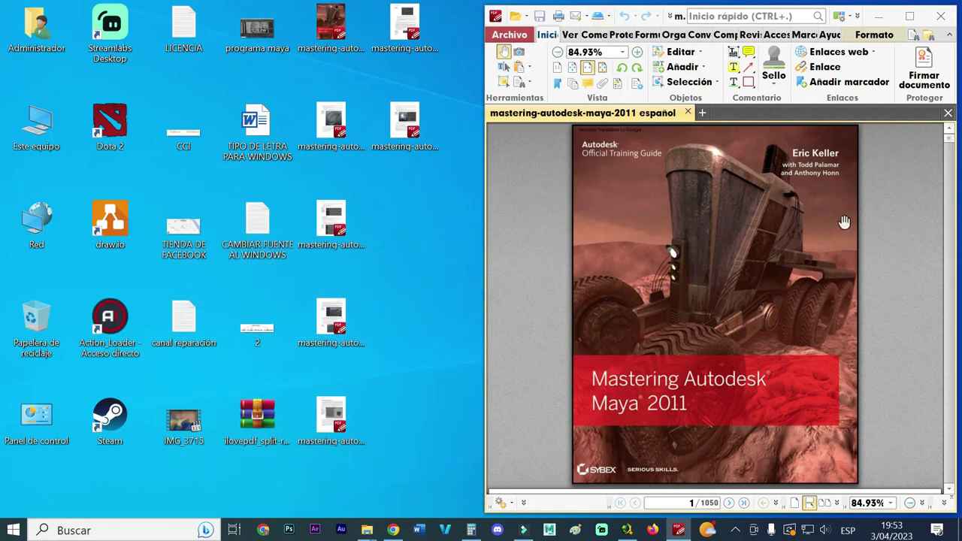
{"action": "left_click", "coordinate": [909, 16]}
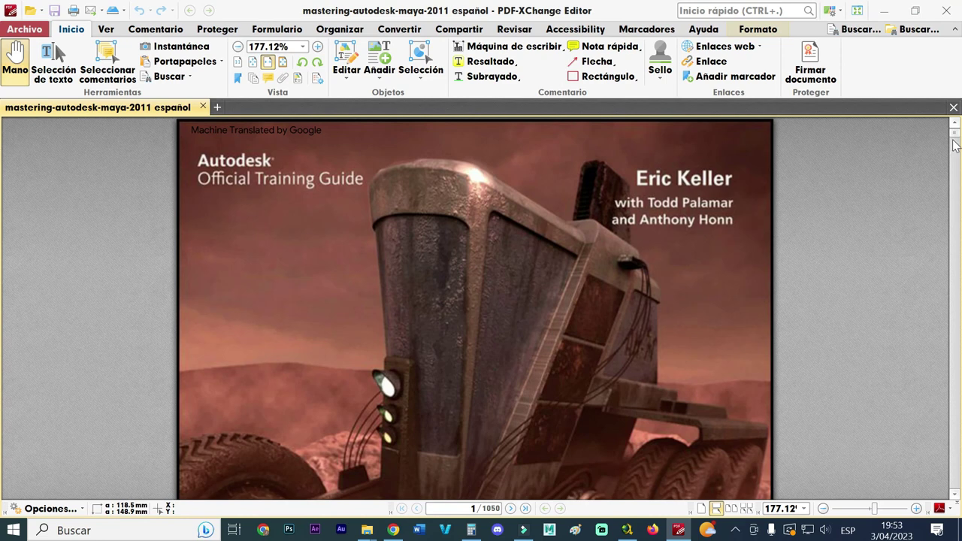
Step: Examine pages 97 to 100 of the merged PDF, checking the Spanish text and figures 2.18 to 2.21 for translation and layout quality
{"action": "left_click_drag", "start_coordinate": [956, 142], "coordinate": [957, 172]}
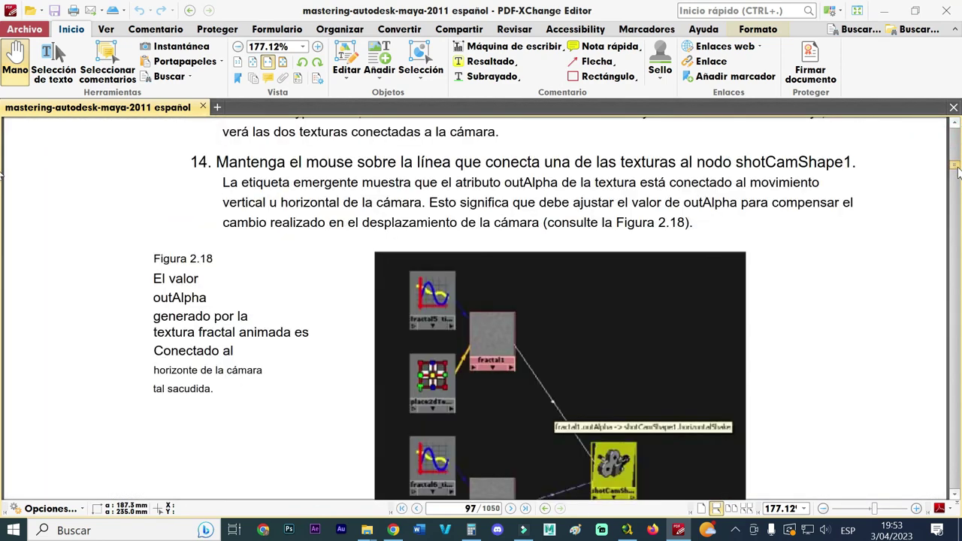
{"action": "scroll", "coordinate": [462, 251], "scroll_direction": "down", "scroll_amount": 3}
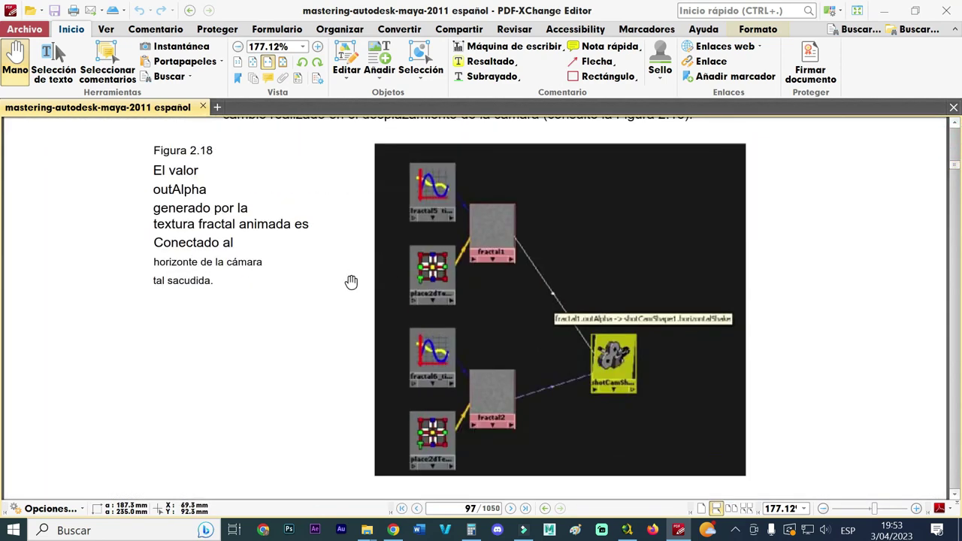
{"action": "scroll", "coordinate": [350, 282], "scroll_direction": "down", "scroll_amount": 5}
{"action": "scroll", "coordinate": [351, 284], "scroll_direction": "down", "scroll_amount": 10}
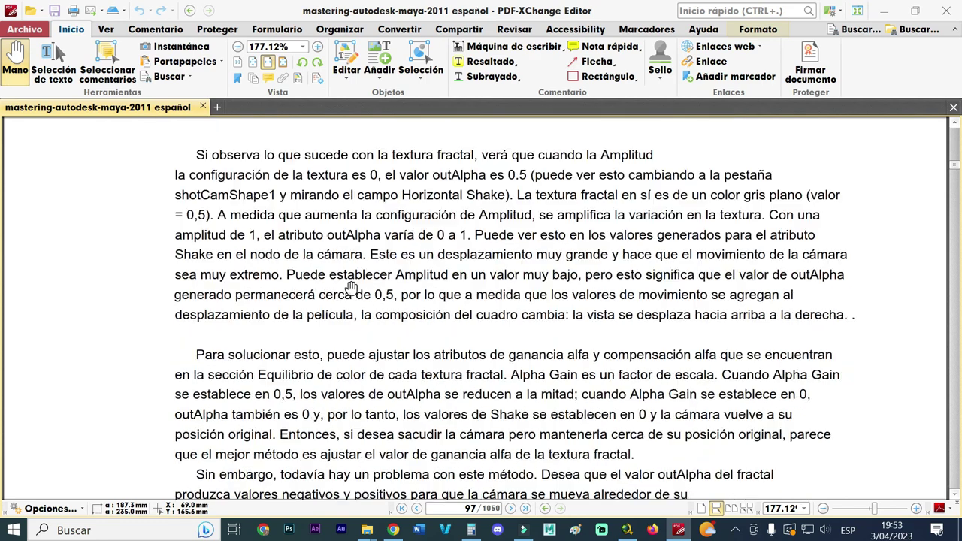
{"action": "scroll", "coordinate": [350, 287], "scroll_direction": "down", "scroll_amount": 3}
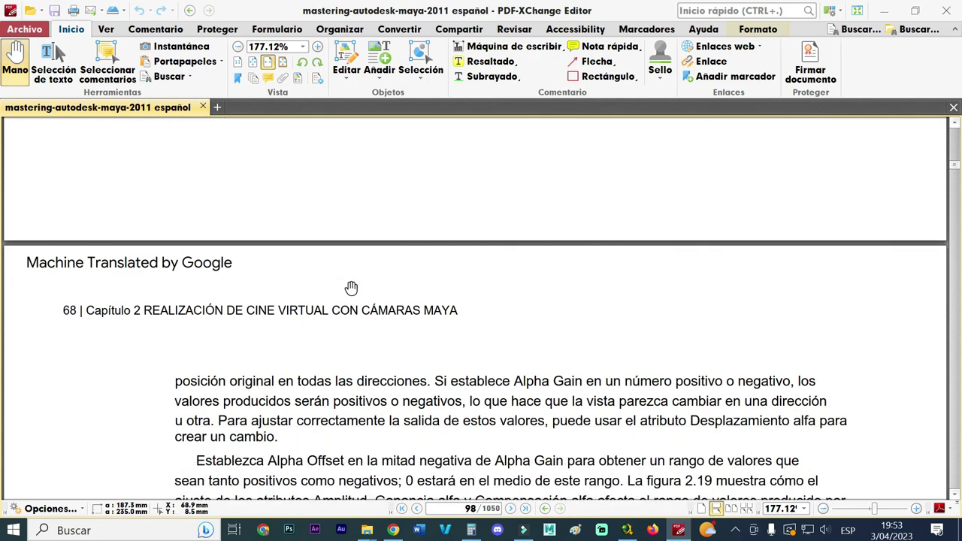
{"action": "scroll", "coordinate": [351, 288], "scroll_direction": "down", "scroll_amount": 1}
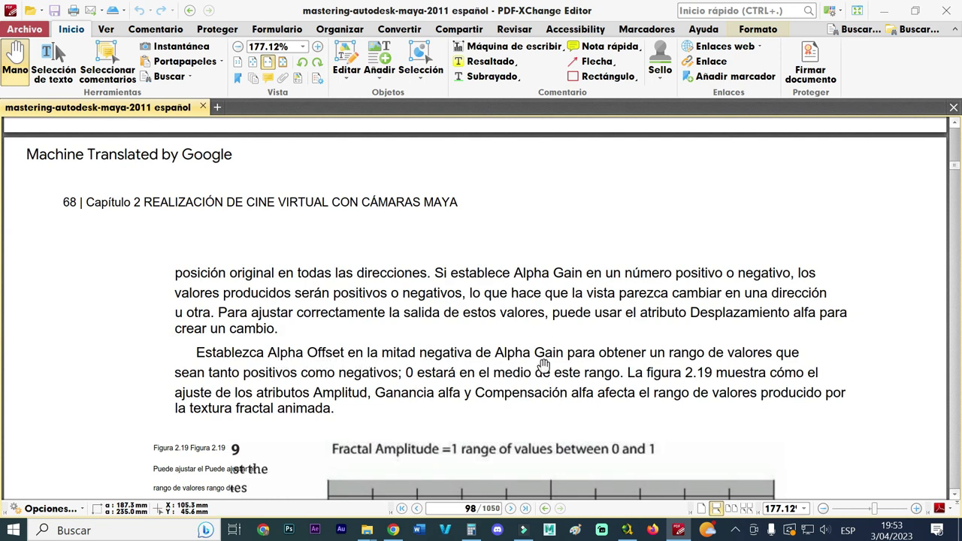
{"action": "scroll", "coordinate": [549, 365], "scroll_direction": "down", "scroll_amount": 4}
{"action": "scroll", "coordinate": [348, 232], "scroll_direction": "down", "scroll_amount": 1}
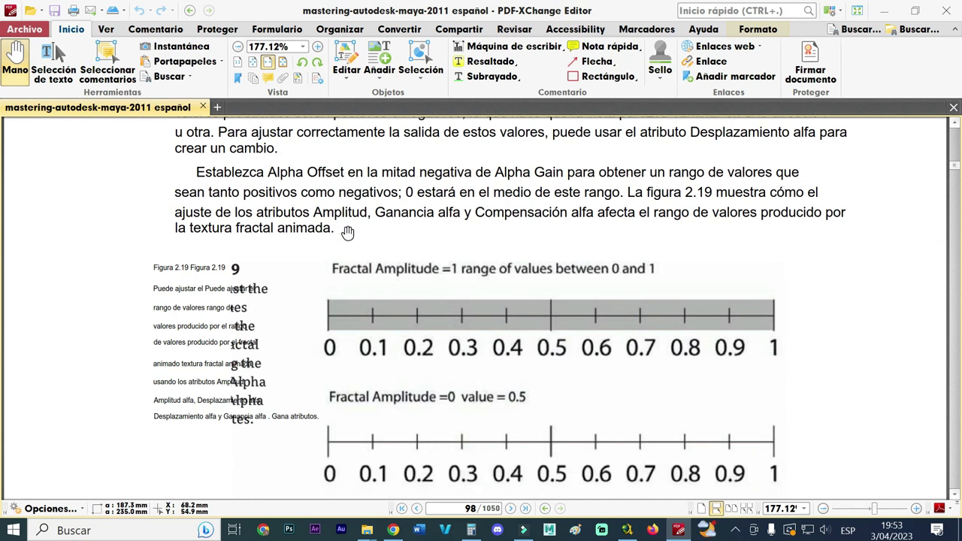
{"action": "scroll", "coordinate": [347, 233], "scroll_direction": "down", "scroll_amount": 14}
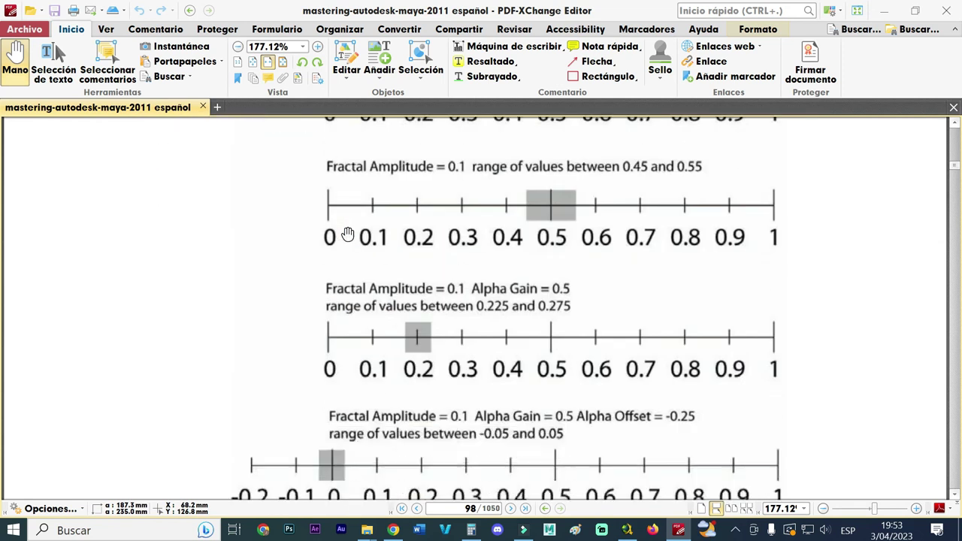
{"action": "scroll", "coordinate": [348, 234], "scroll_direction": "down", "scroll_amount": 1}
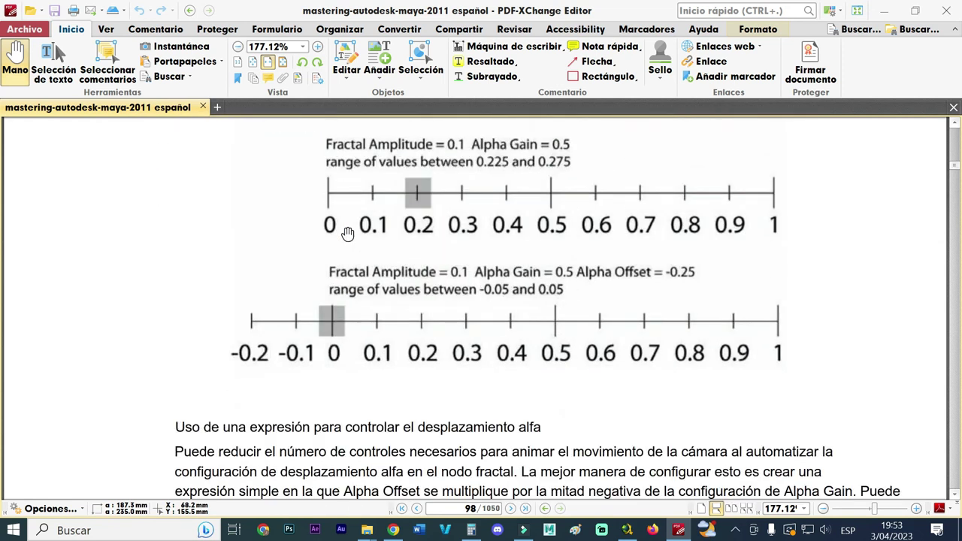
{"action": "scroll", "coordinate": [348, 233], "scroll_direction": "down", "scroll_amount": 7}
{"action": "scroll", "coordinate": [347, 233], "scroll_direction": "down", "scroll_amount": 9}
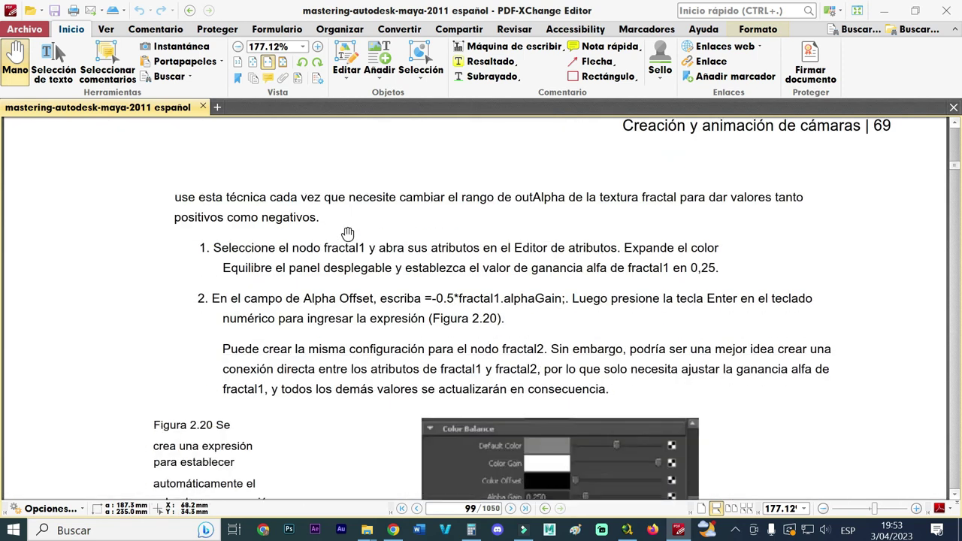
{"action": "scroll", "coordinate": [347, 233], "scroll_direction": "down", "scroll_amount": 6}
{"action": "scroll", "coordinate": [348, 234], "scroll_direction": "up", "scroll_amount": 1}
{"action": "scroll", "coordinate": [348, 233], "scroll_direction": "down", "scroll_amount": 3}
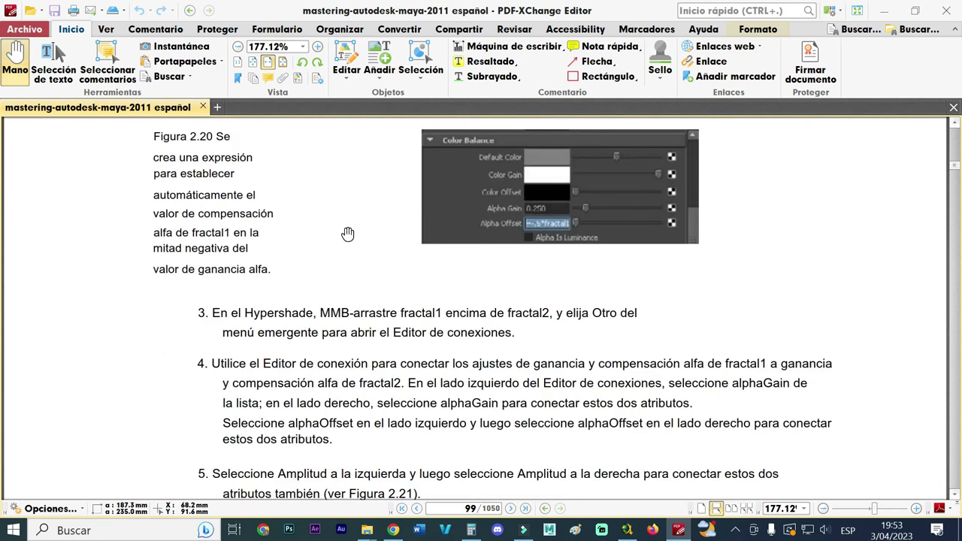
{"action": "scroll", "coordinate": [348, 234], "scroll_direction": "down", "scroll_amount": 9}
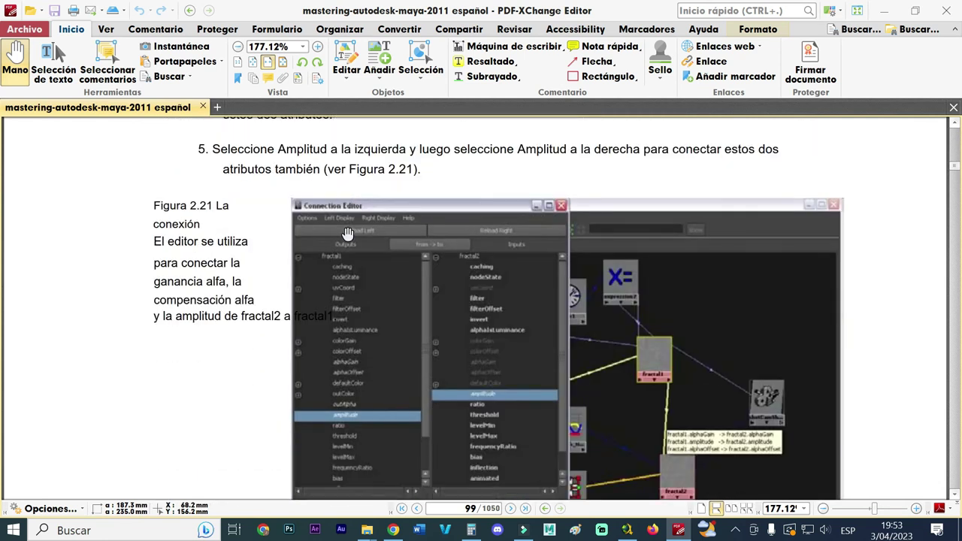
{"action": "scroll", "coordinate": [347, 233], "scroll_direction": "down", "scroll_amount": 8}
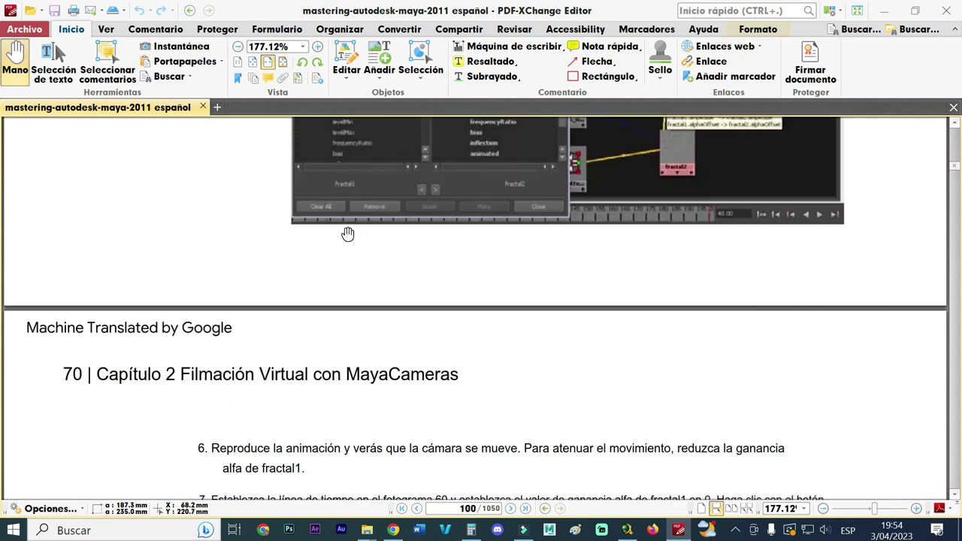
{"action": "scroll", "coordinate": [348, 234], "scroll_direction": "down", "scroll_amount": 5}
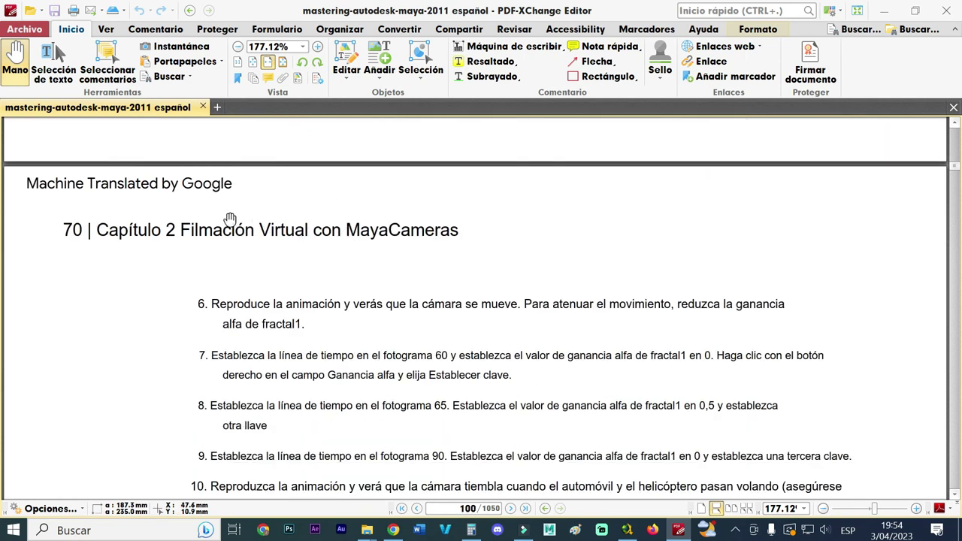